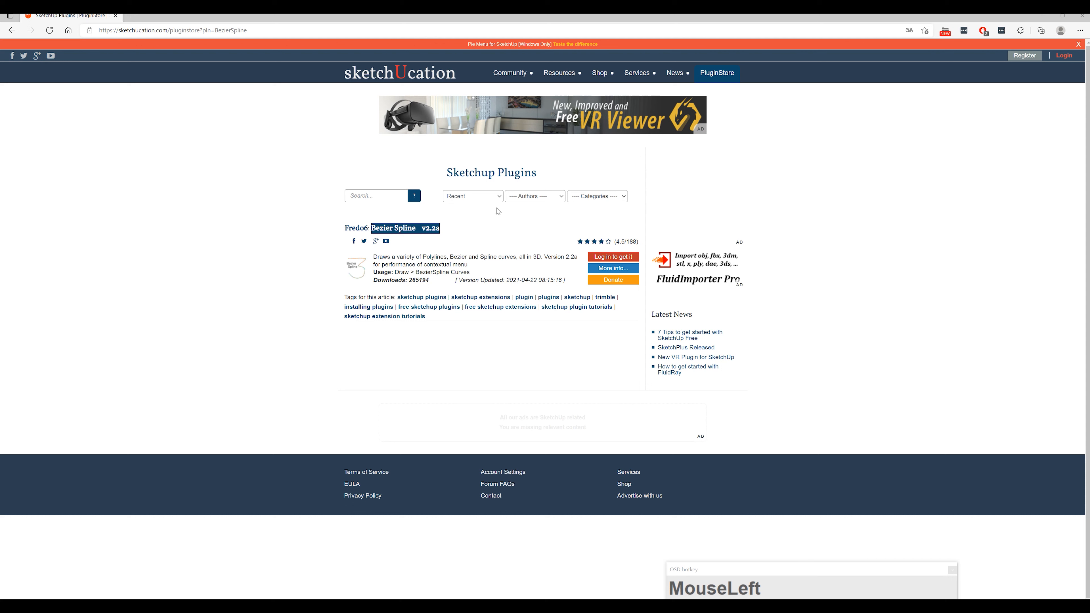
Switch to SketchUp and erase the existing curve on the classic beziercurve panel.
click(1043, 16)
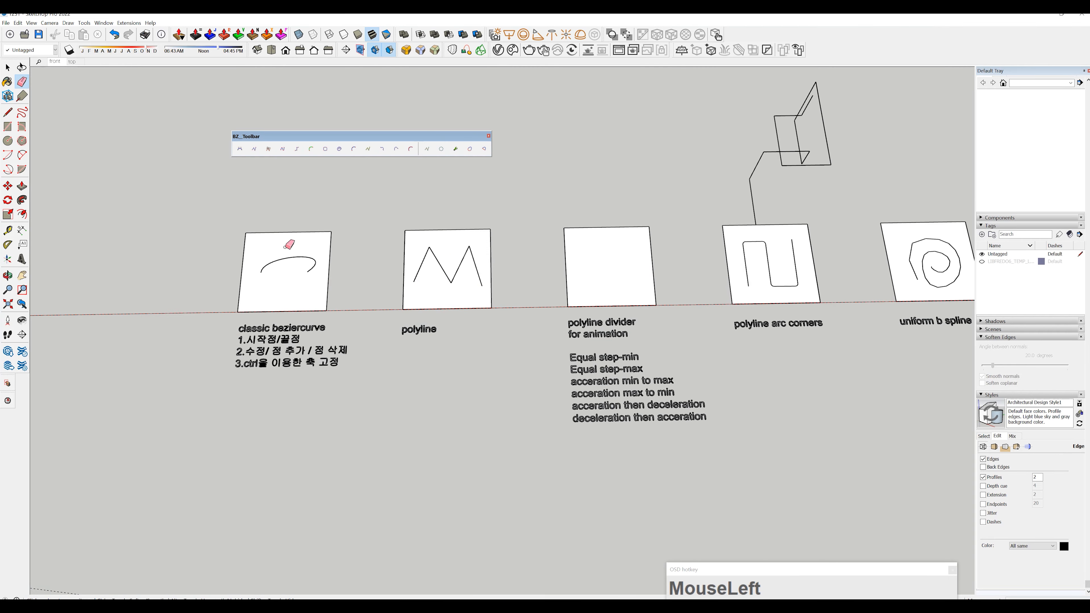
shift+middle_drag(289, 247, 348, 245)
scroll(326, 242, up, 3)
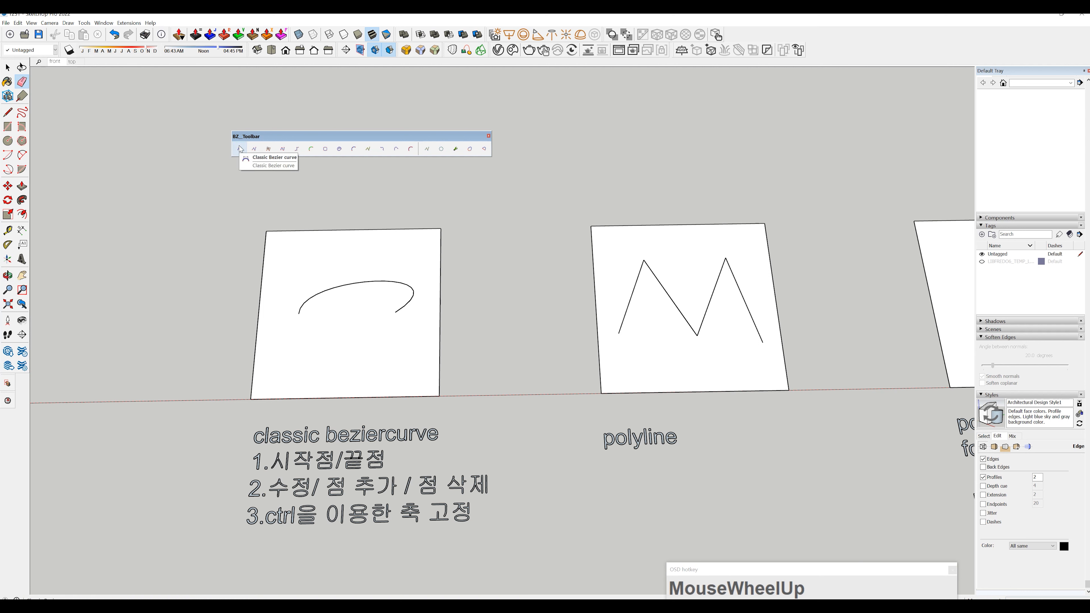
click(348, 283)
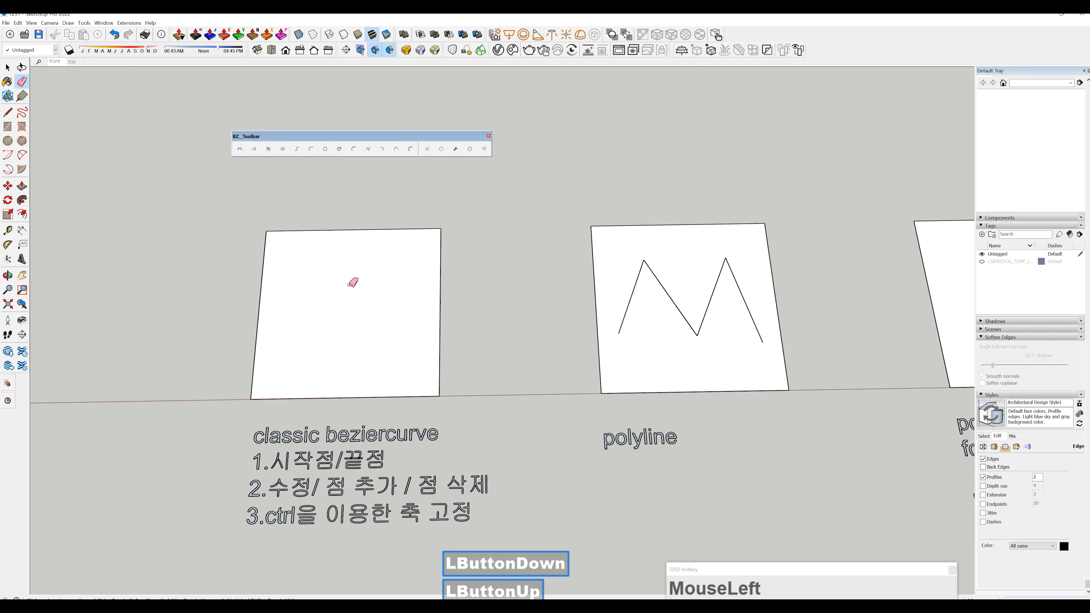
Draw a Classic Bezier curve on the empty panel with a start point, an end point and three control points, then switch to edition mode.
shift+middle_drag(350, 283, 405, 272)
click(240, 149)
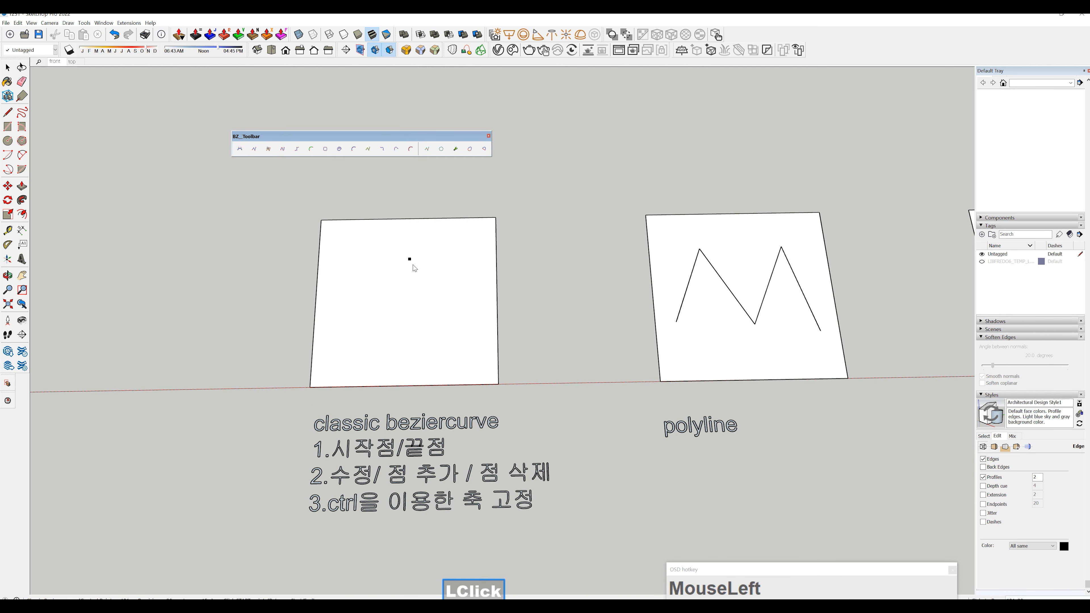
click(346, 306)
click(457, 304)
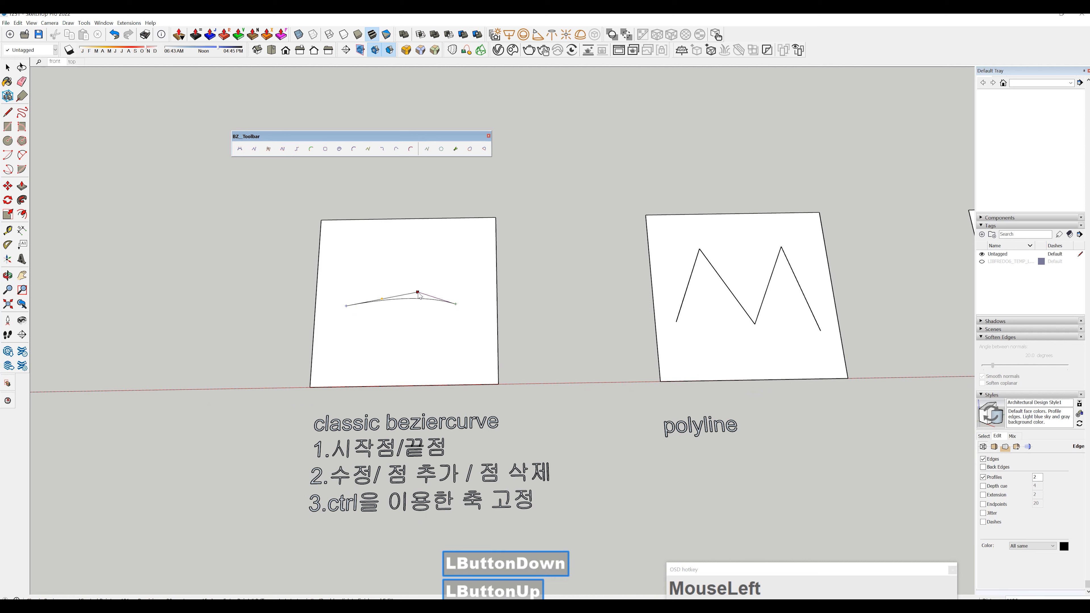
click(354, 267)
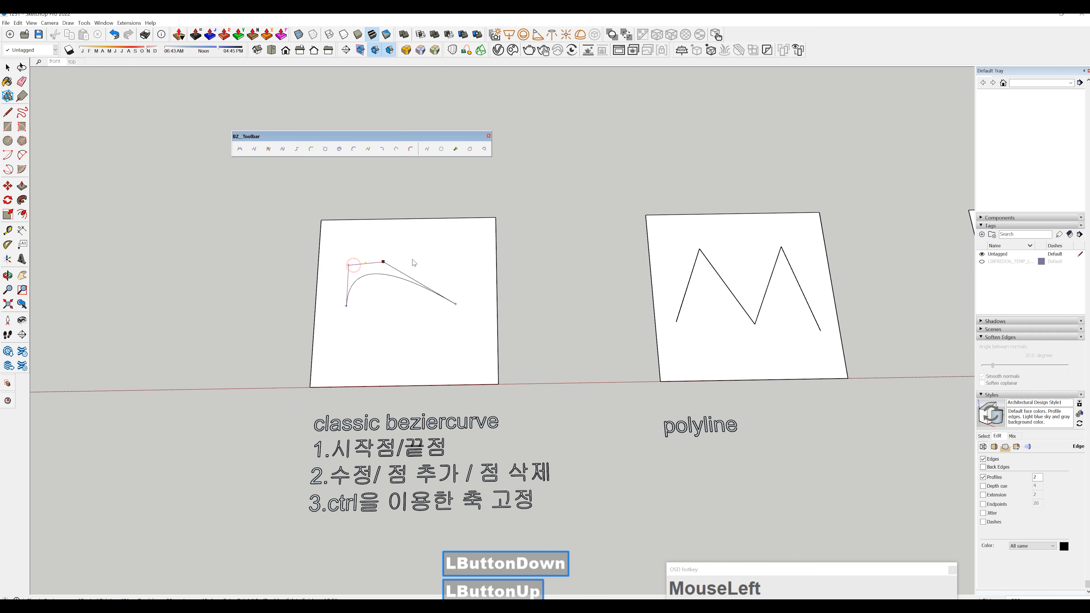
click(436, 260)
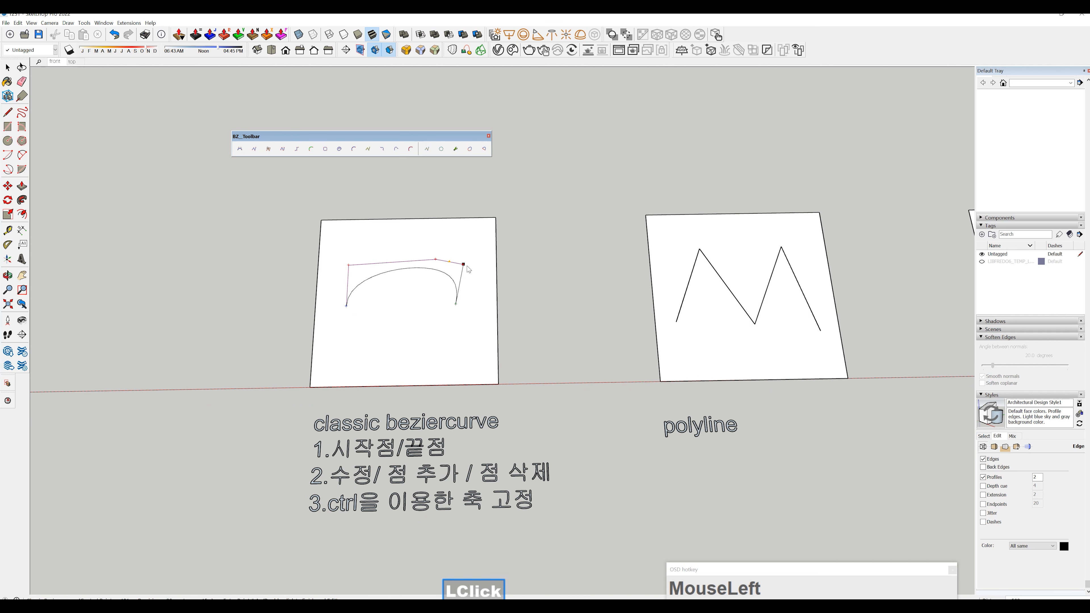
click(477, 274)
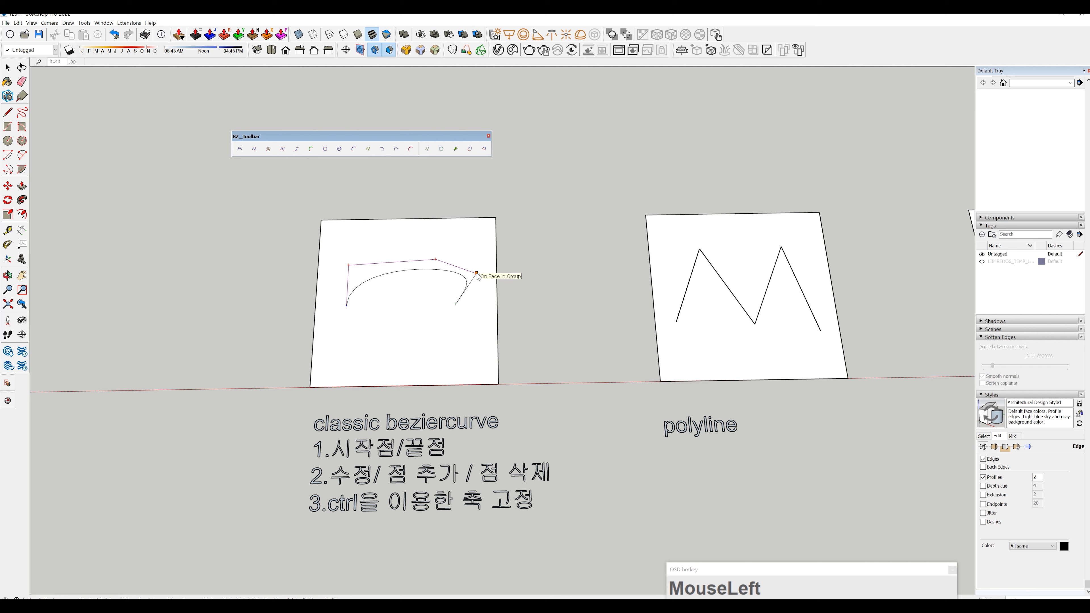
right_click(477, 275)
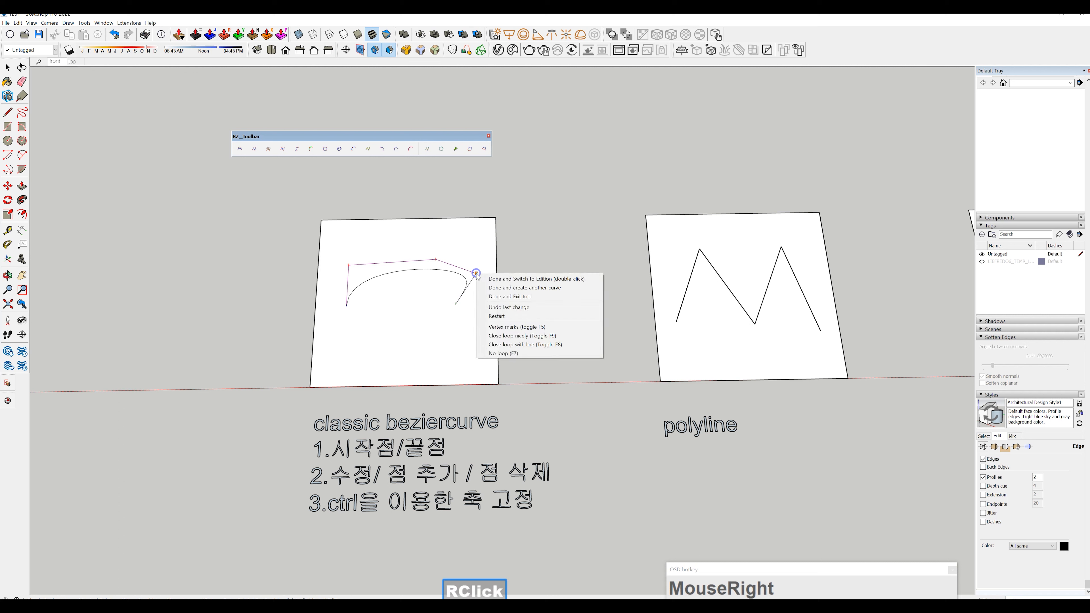
click(492, 279)
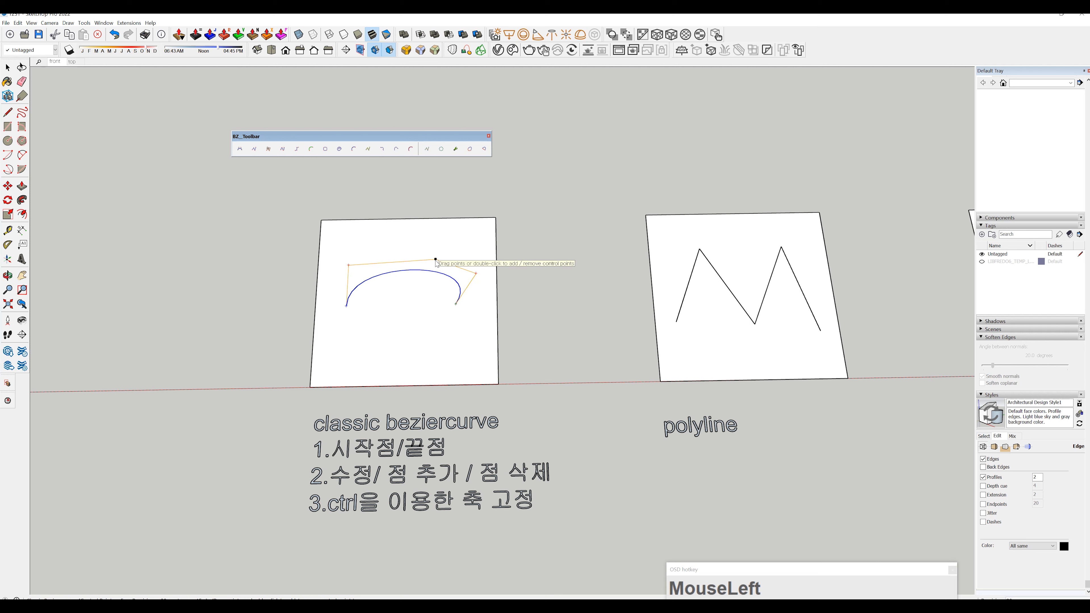
Reshape the Bezier curve by moving its middle control point up and its right control point slightly up and inward.
drag(435, 260, 407, 250)
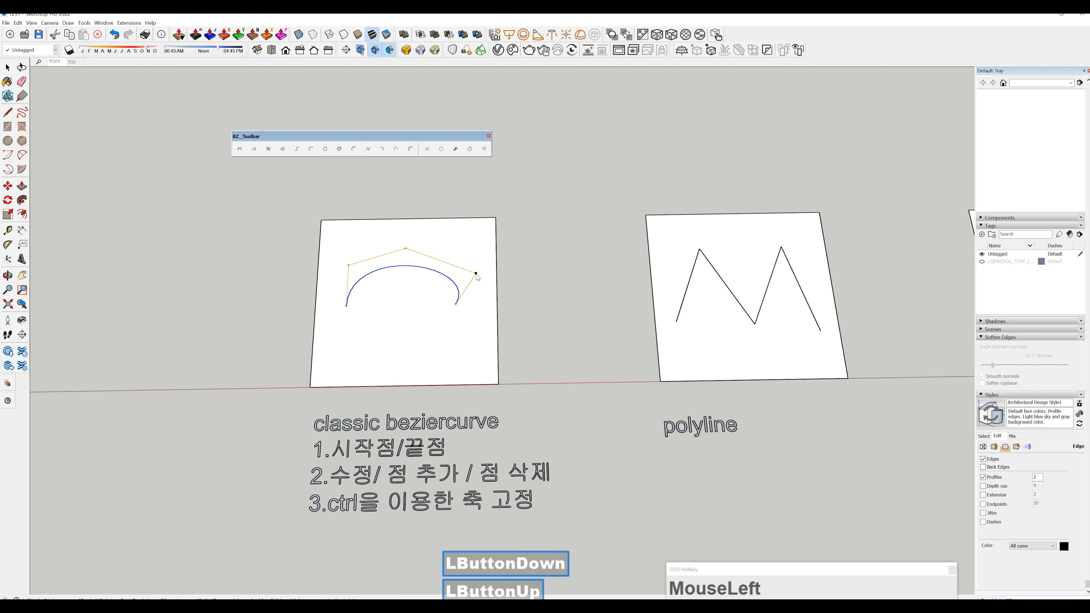
drag(476, 273, 466, 263)
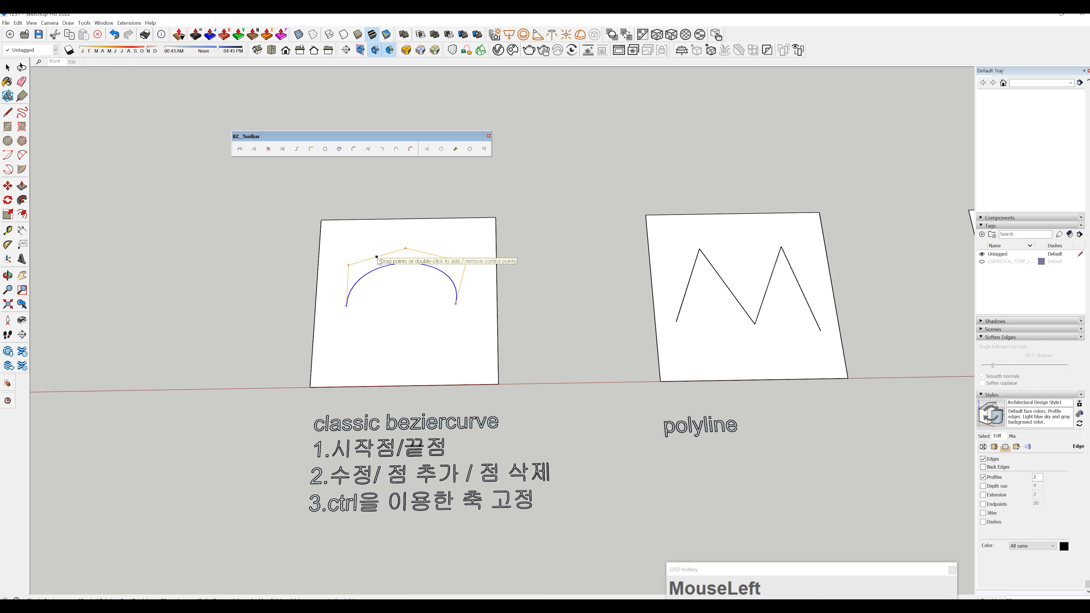
Add a control point on each side of the Bezier curve's top control point and pull both new points outward.
double_click(378, 257)
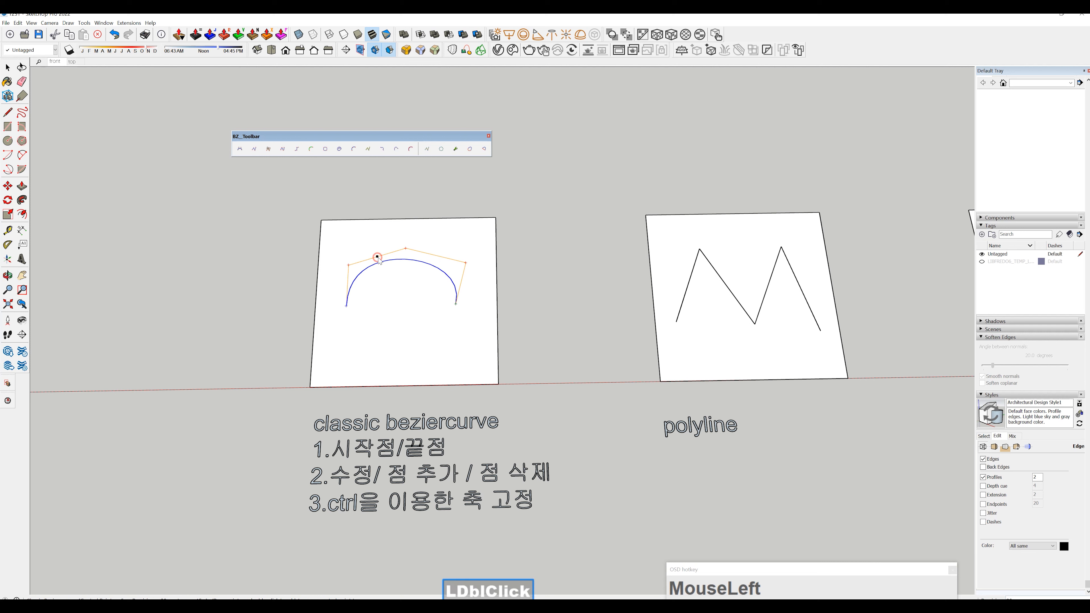
double_click(435, 256)
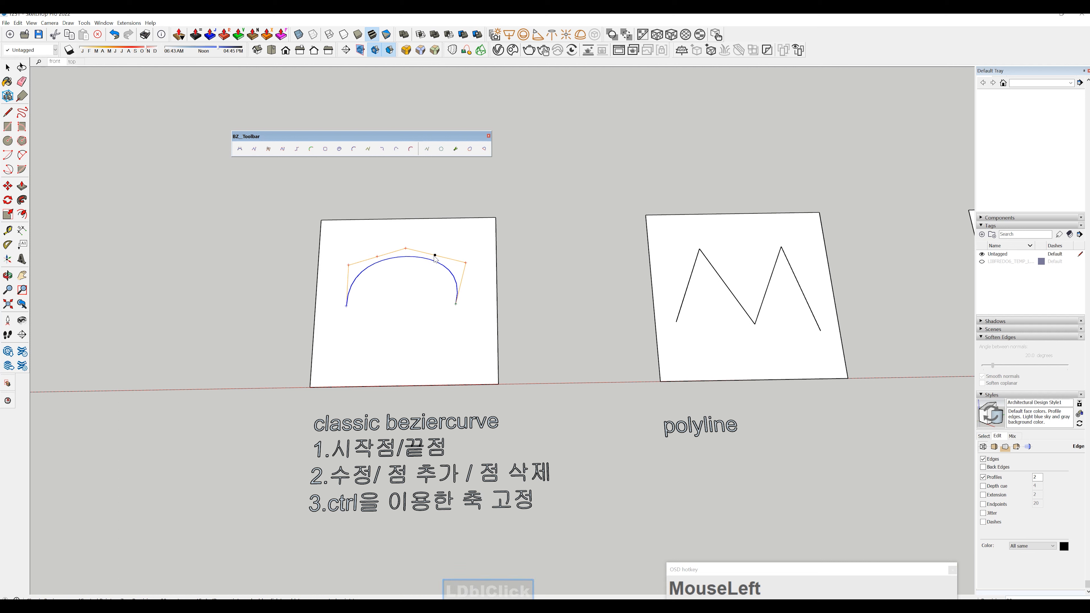
drag(435, 255, 447, 237)
drag(379, 262, 372, 253)
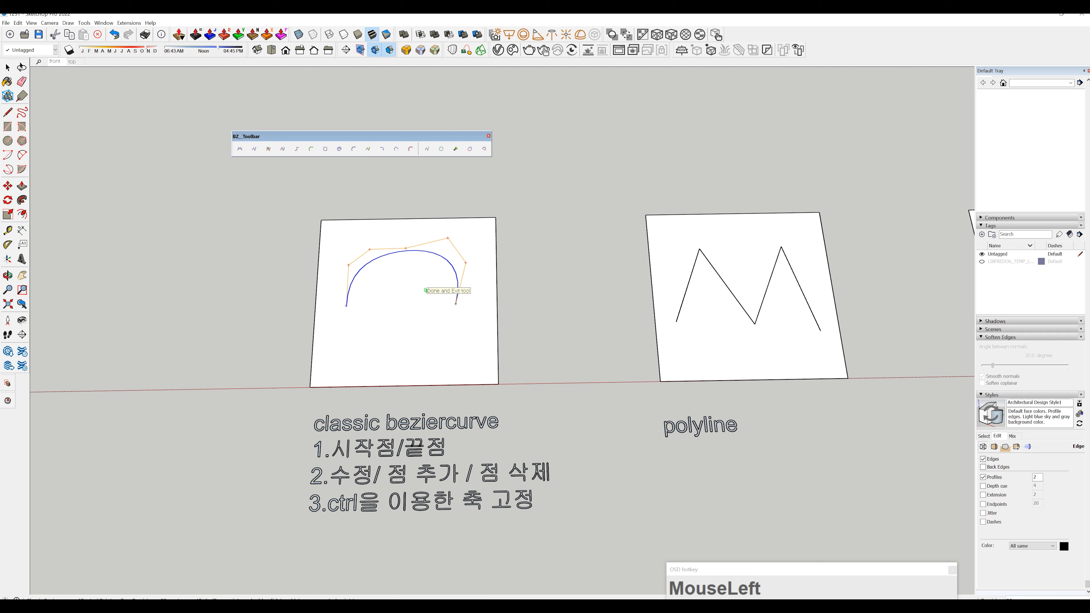
Remove the two added control points from the Bezier curve.
double_click(370, 250)
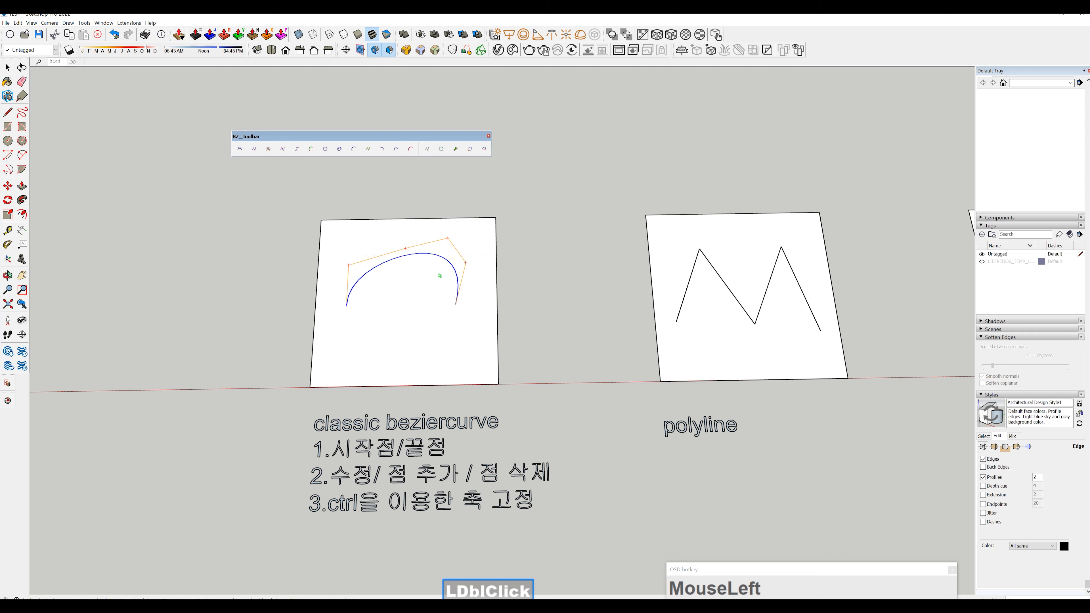
double_click(449, 238)
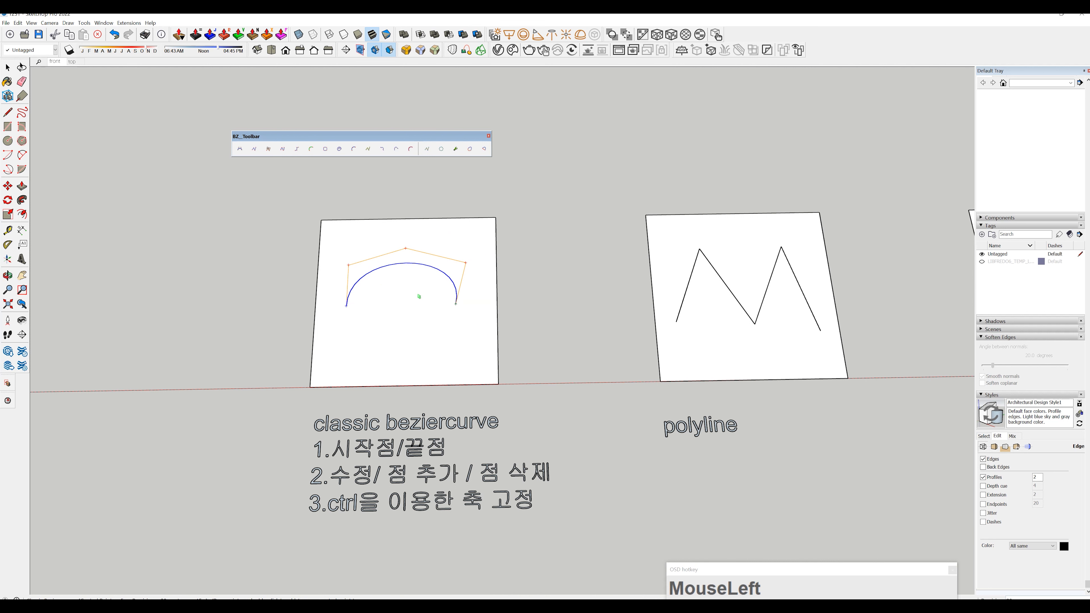
Move the Bezier curve's right control point along the green axis and along the red axis, using axis locks.
middle_drag(397, 309, 406, 272)
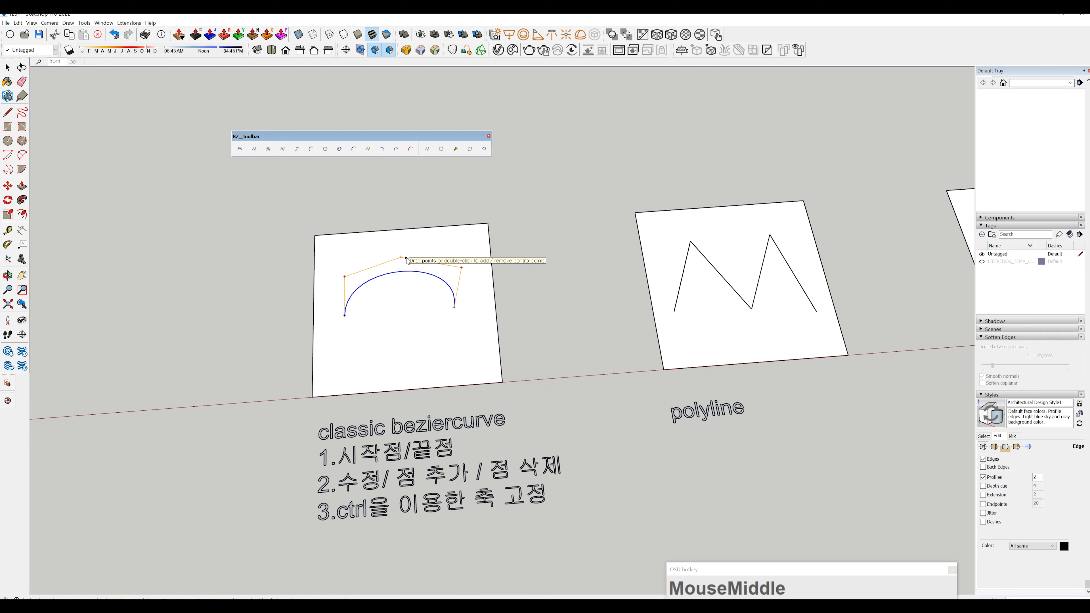
key(ctrl)
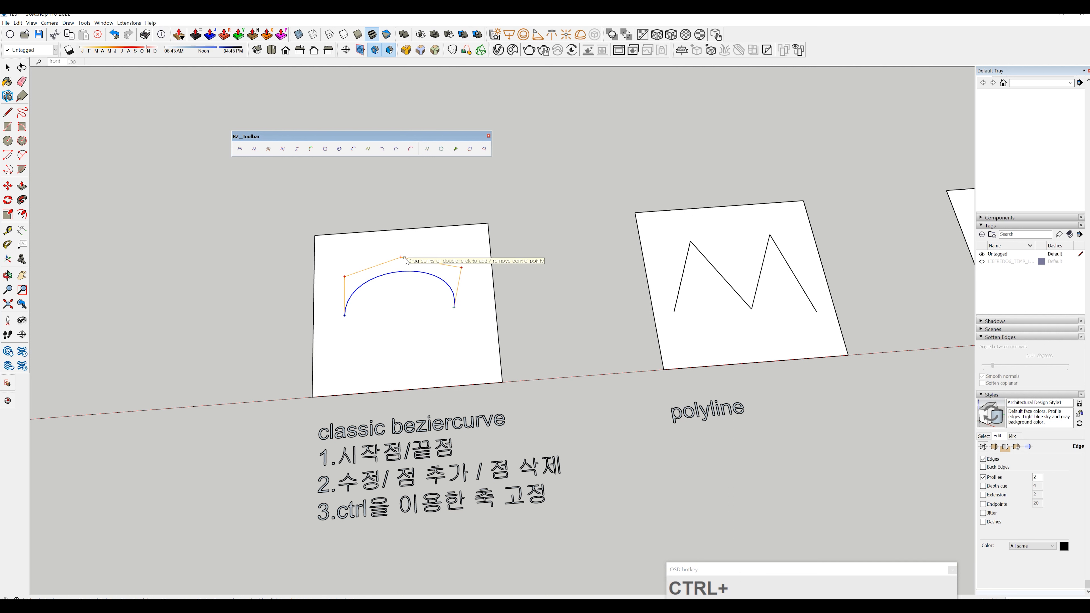
middle_drag(405, 260, 397, 295)
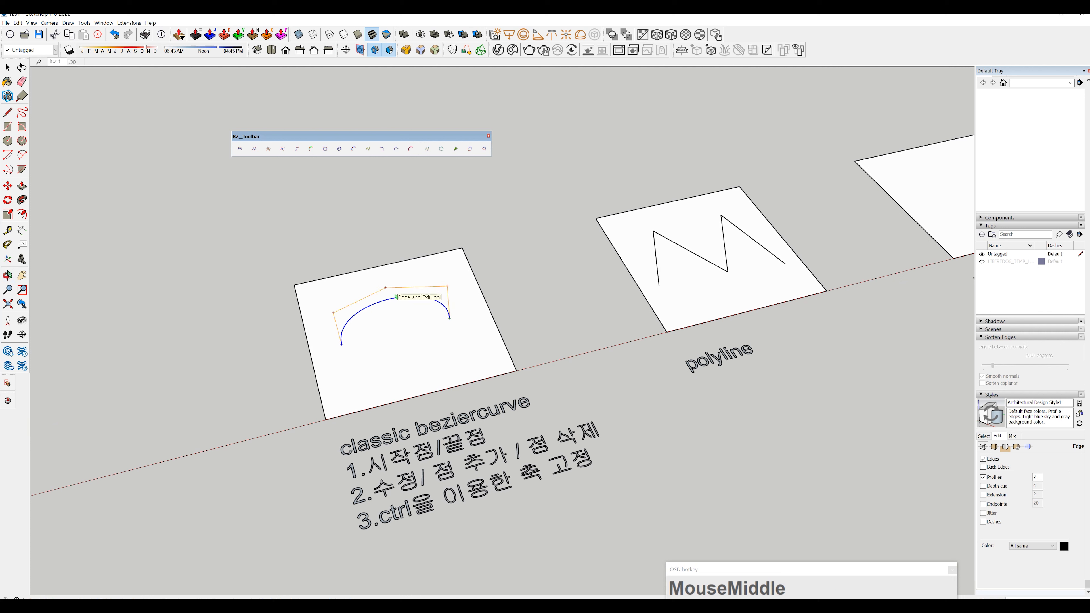
key(Left)
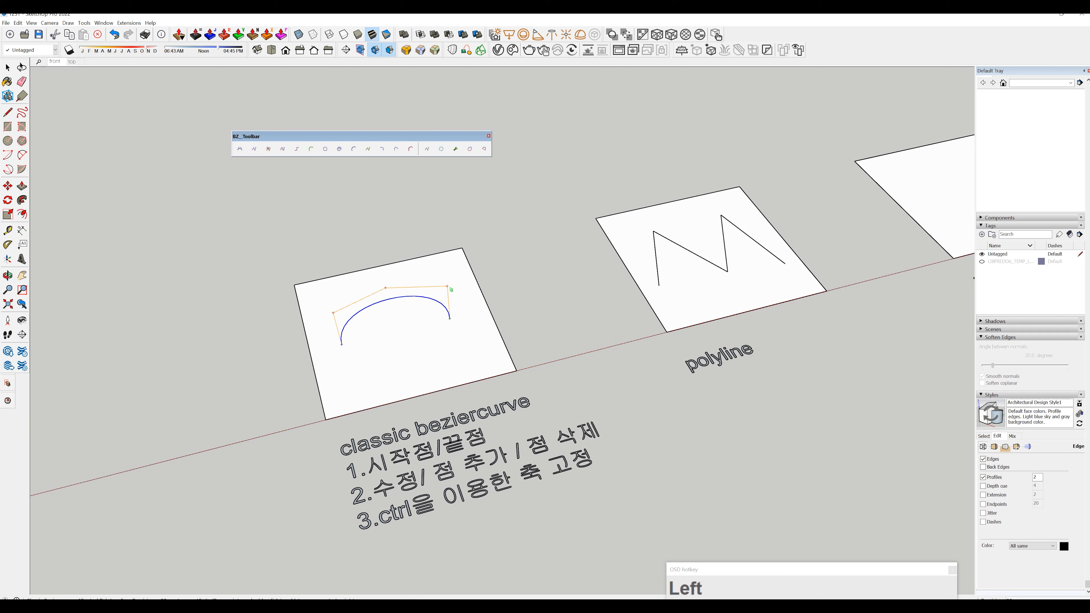
drag(448, 290, 449, 289)
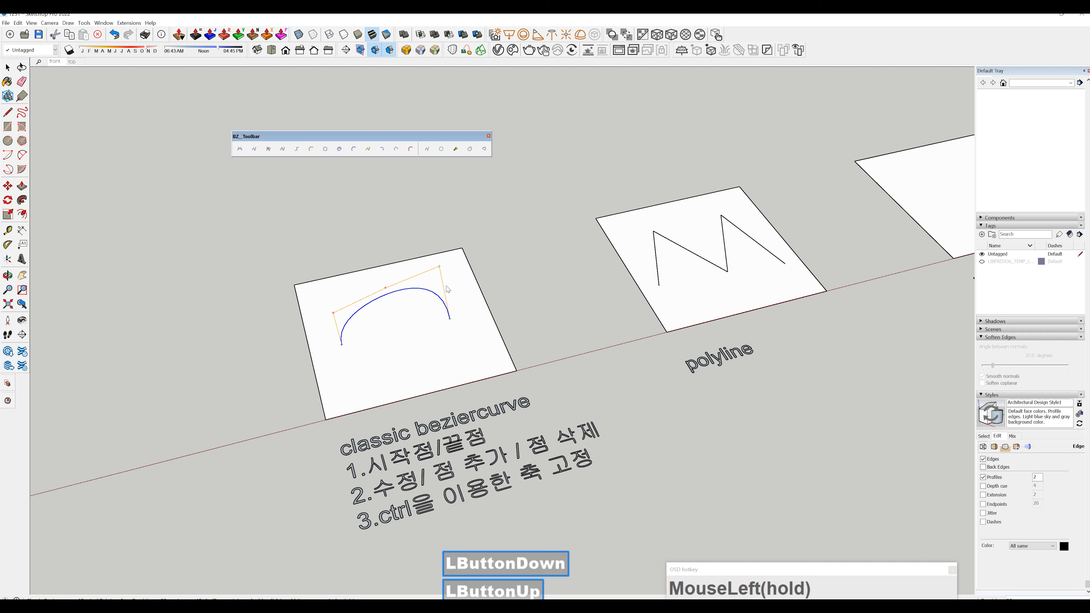
key(Right)
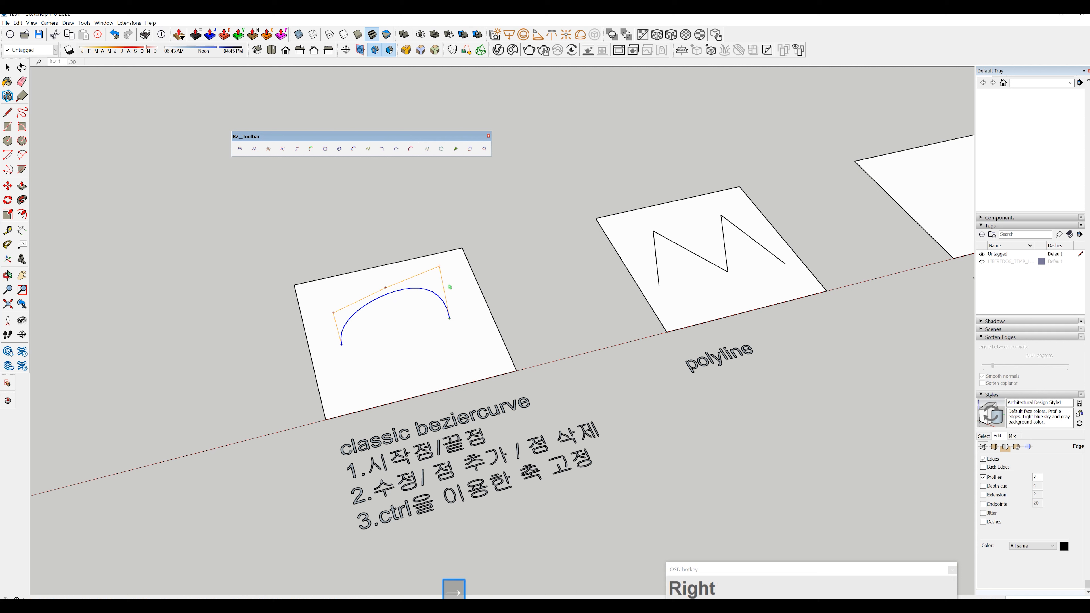
drag(442, 270, 458, 264)
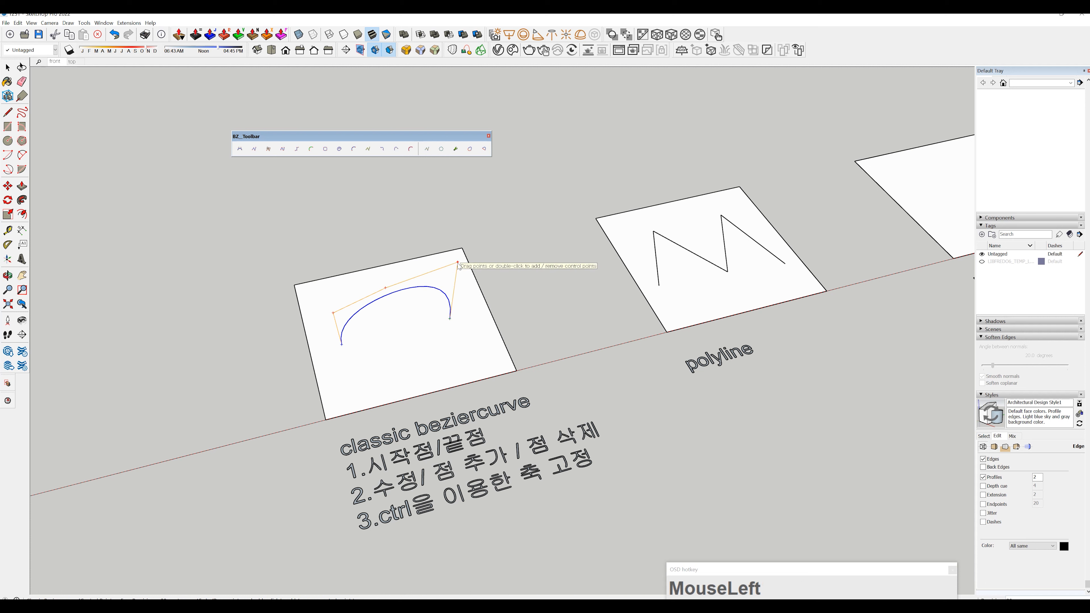
Lock to the blue axis and raise the Bezier curve's right control point off the panel.
key(Up)
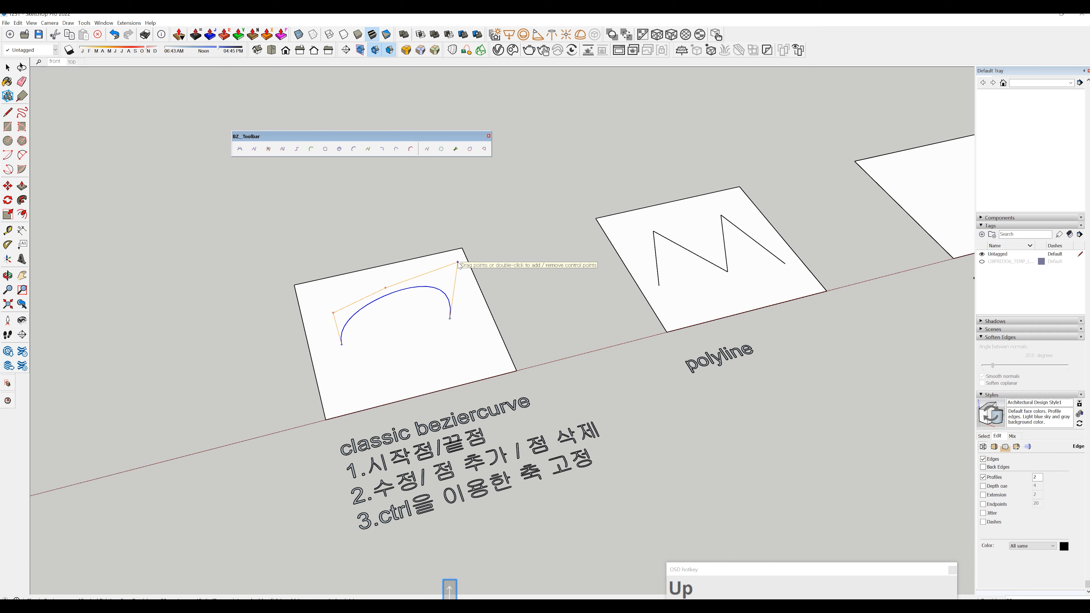
mouse_move(459, 264)
mouse_down()
mouse_move(453, 254)
mouse_move(458, 263)
mouse_up()
middle_drag(459, 263, 600, 274)
middle_drag(444, 342, 396, 347)
mouse_move(396, 347)
middle_down()
mouse_move(385, 371)
mouse_move(352, 346)
mouse_move(377, 358)
middle_up()
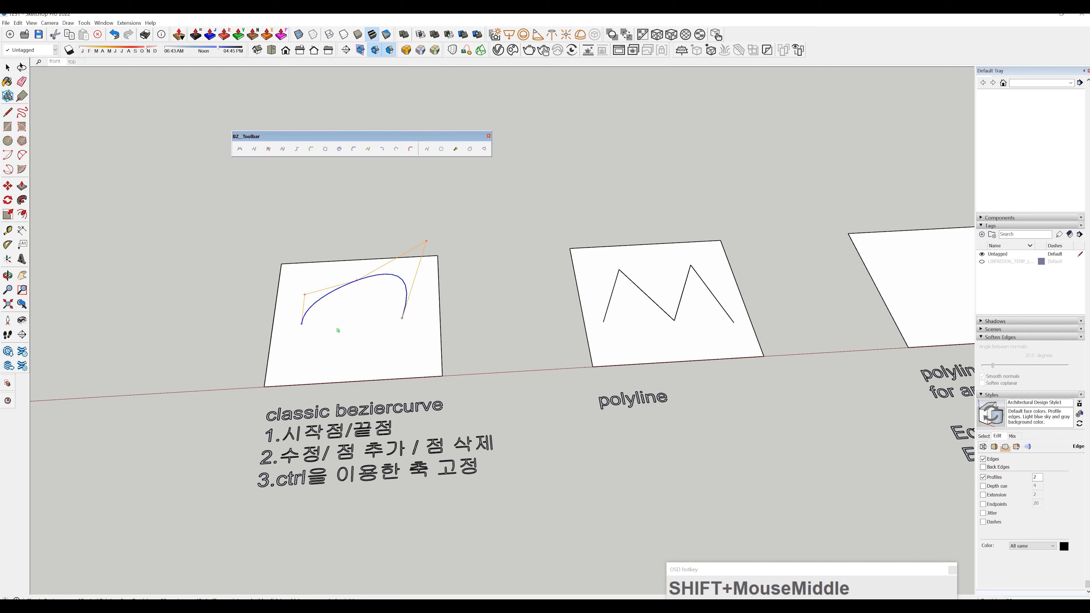
Erase the M-shaped line on the polyline panel and draw a four-point N-shaped zigzag with the BZ Polyline tool in its place.
shift+middle_drag(631, 338, 539, 343)
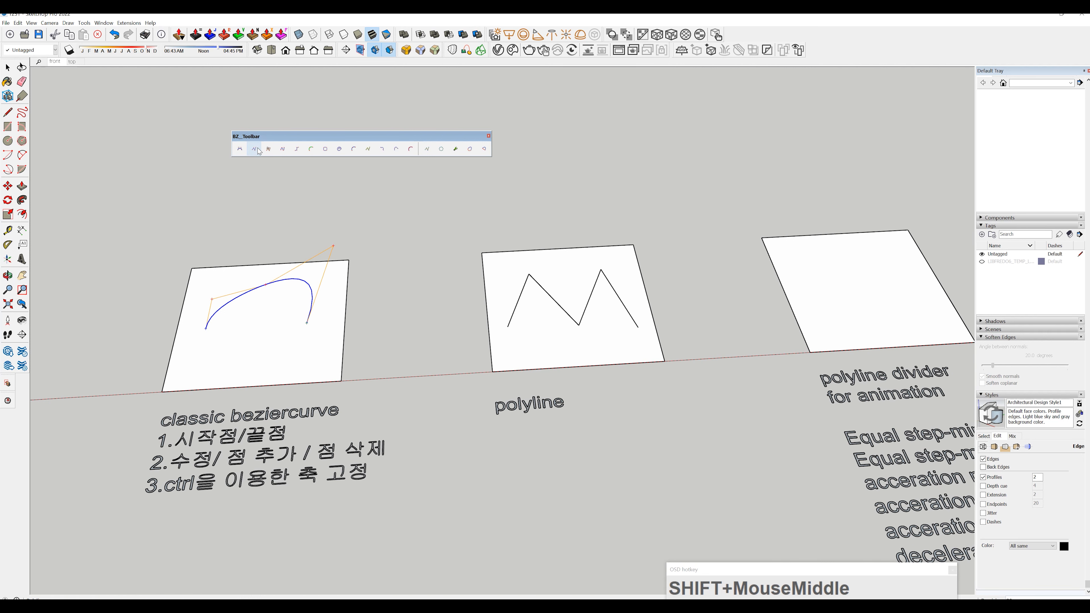
click(564, 304)
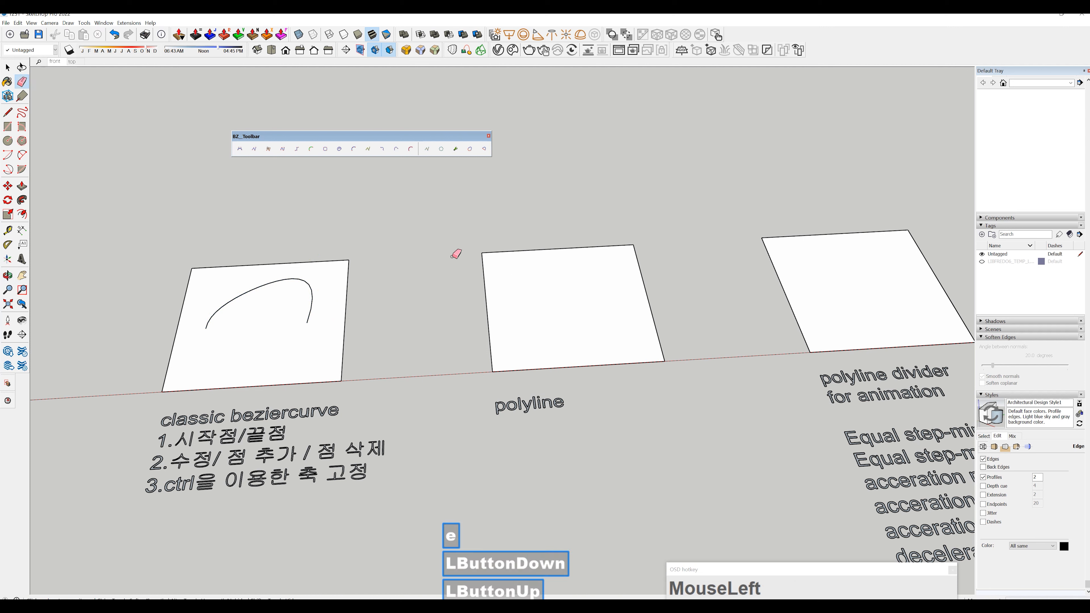
click(255, 148)
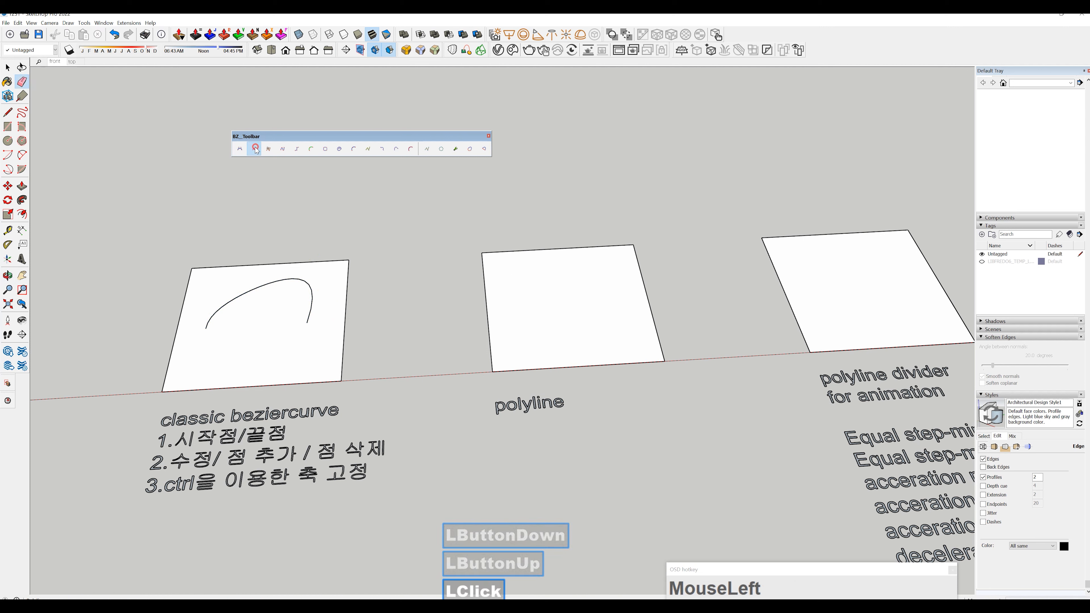
click(513, 333)
click(532, 282)
click(577, 329)
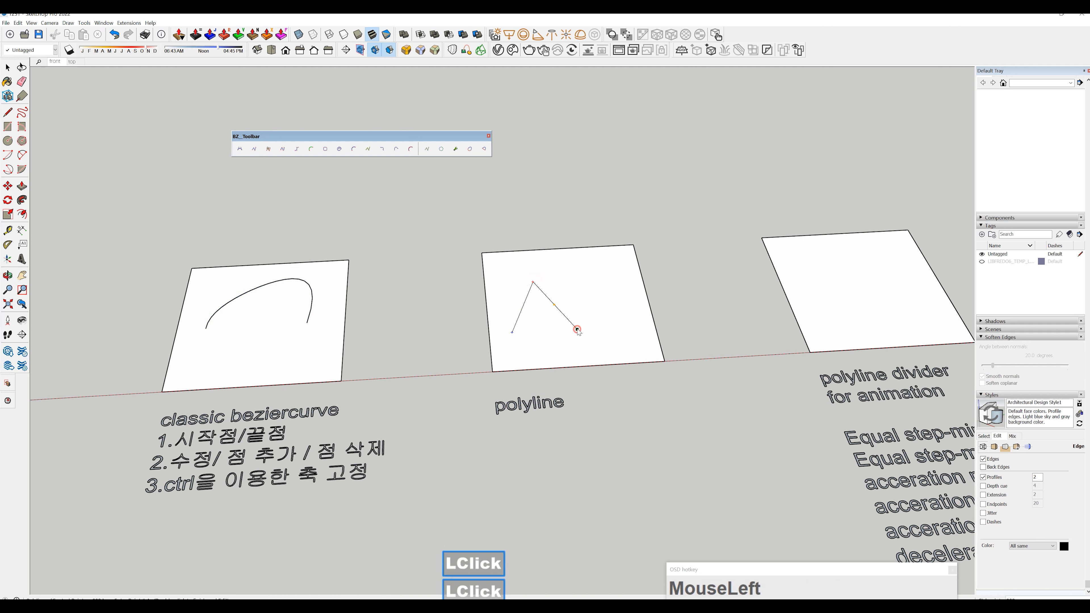
click(599, 275)
double_click(598, 275)
key(space)
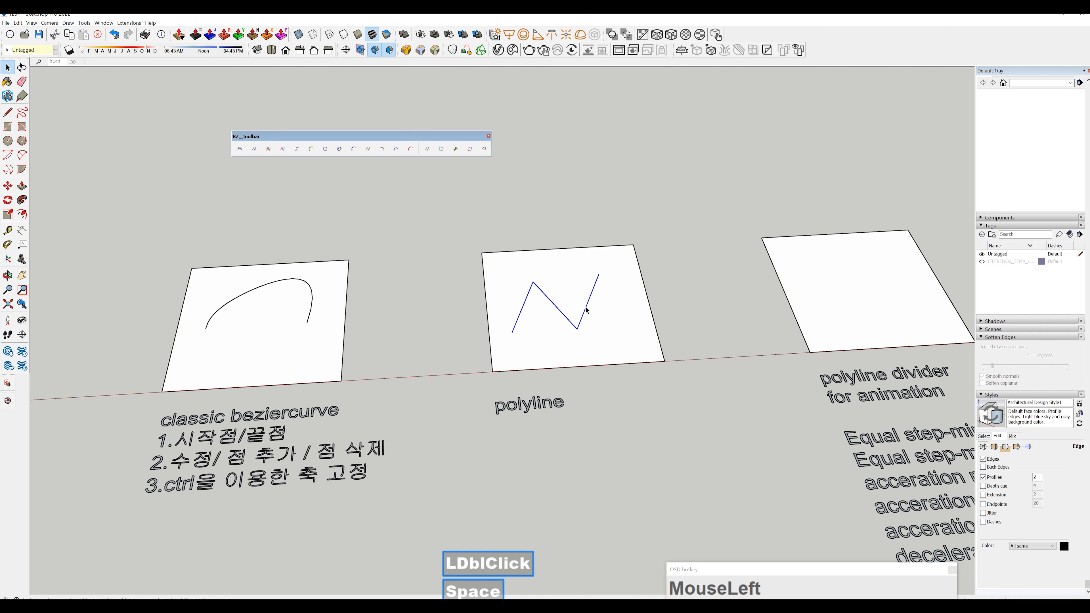
click(588, 310)
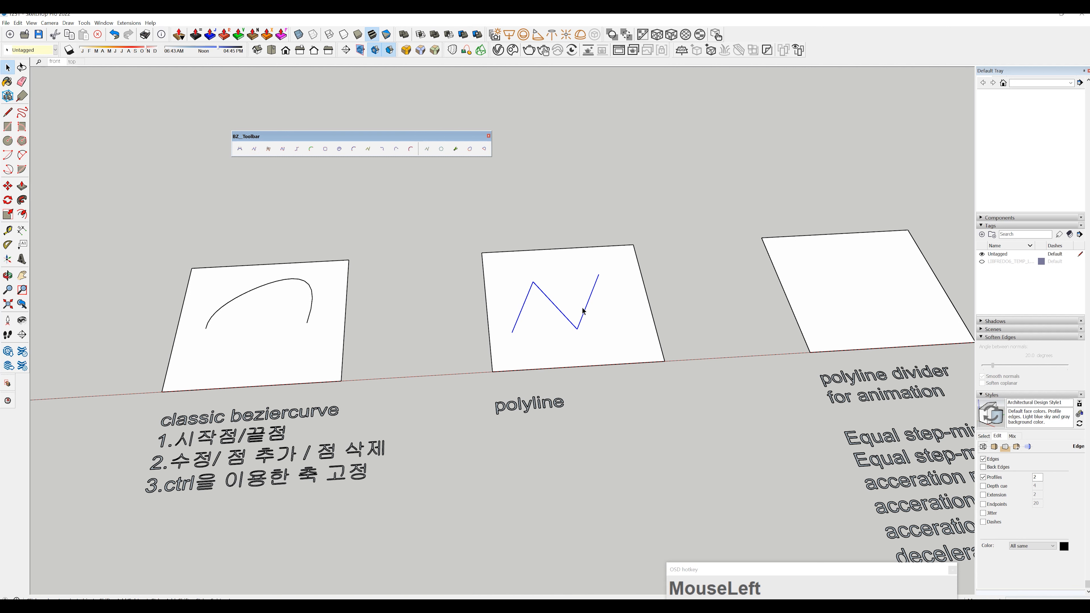
Start the BZ Polyline Divider in Equal Step (minimum) mode, with a 200 mm minimum and 500 mm maximum step length.
mouse_move(642, 322)
shift+middle_down()
mouse_move(474, 316)
mouse_move(470, 301)
mouse_move(373, 319)
mouse_move(316, 273)
mouse_move(236, 275)
shift+middle_up()
shift+middle_drag(432, 321, 413, 309)
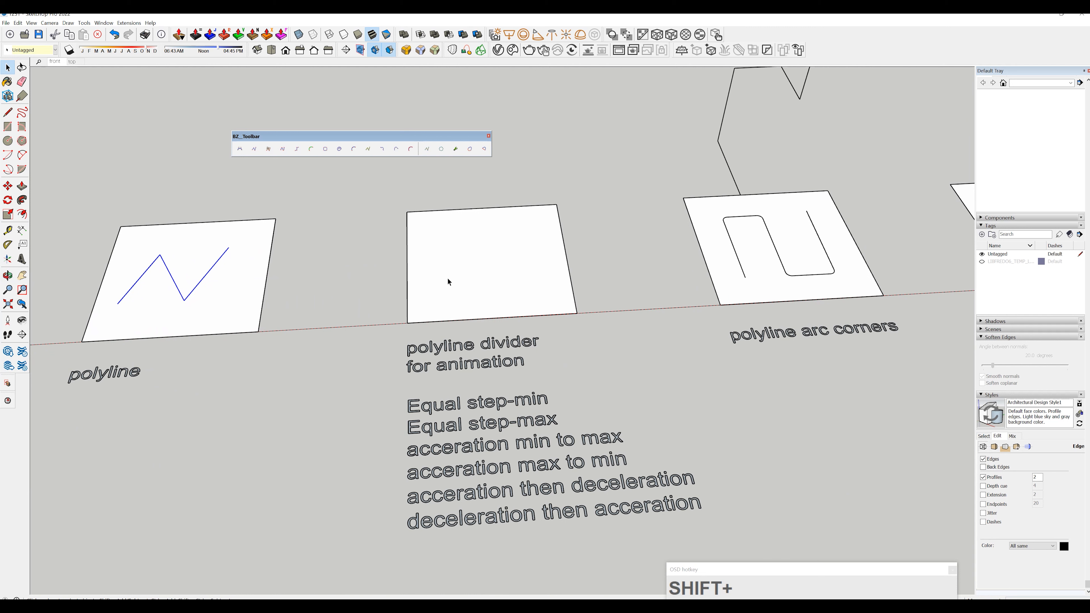
mouse_move(447, 282)
middle_down()
mouse_move(436, 302)
mouse_move(472, 292)
mouse_move(465, 258)
mouse_move(405, 214)
middle_up()
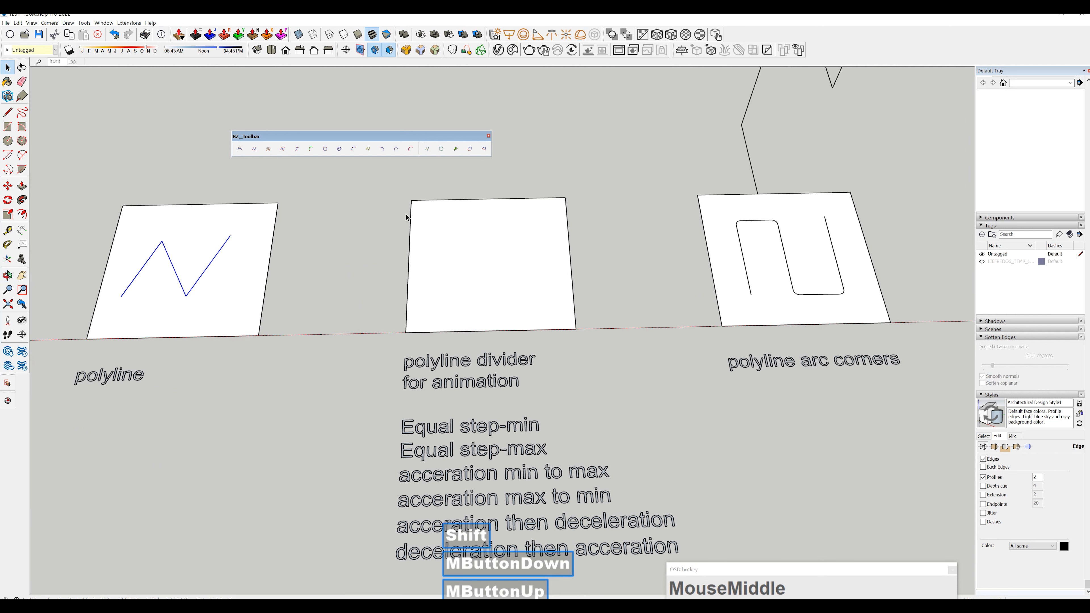
click(269, 149)
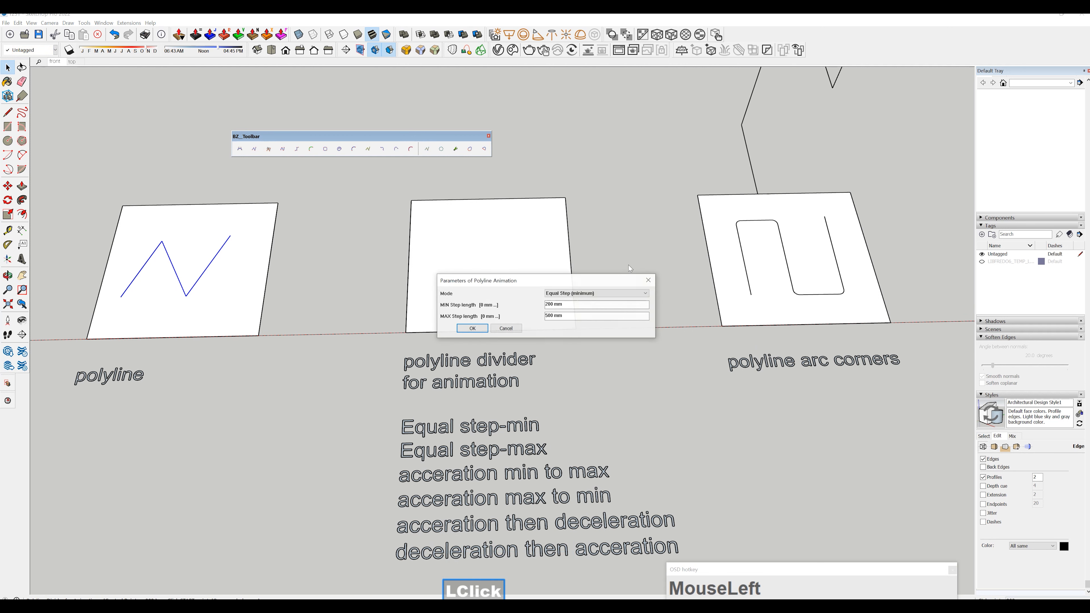
drag(583, 281, 404, 222)
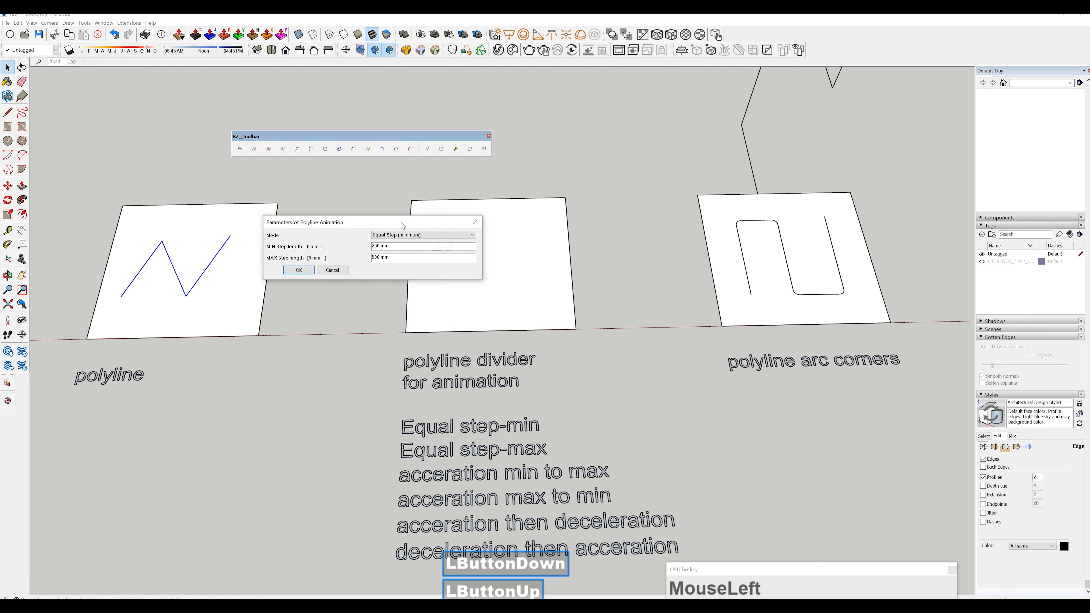
click(412, 235)
click(413, 235)
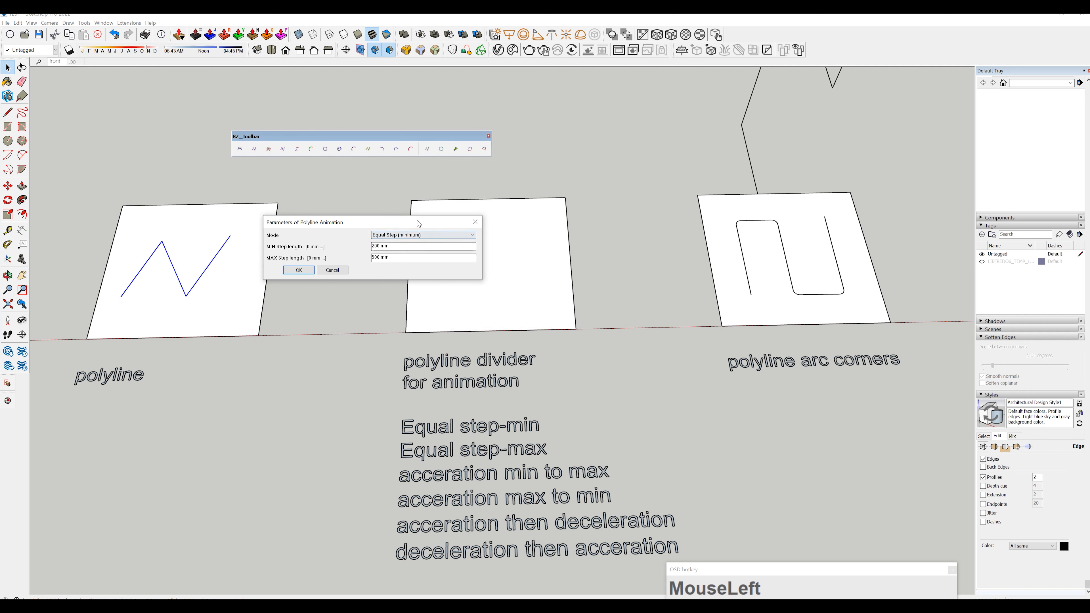
drag(415, 224, 380, 217)
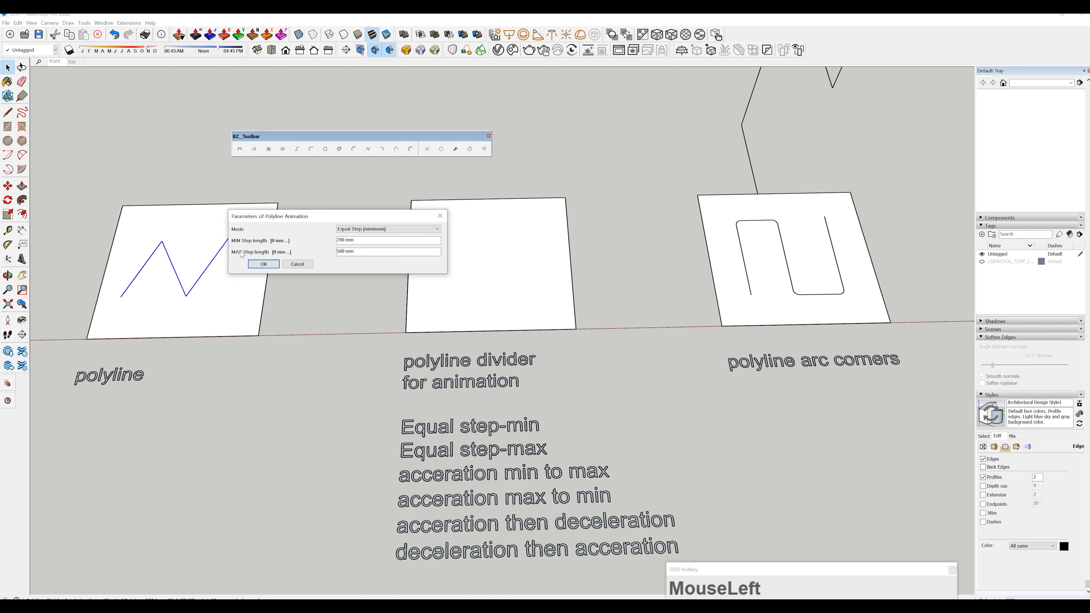
drag(390, 218, 361, 205)
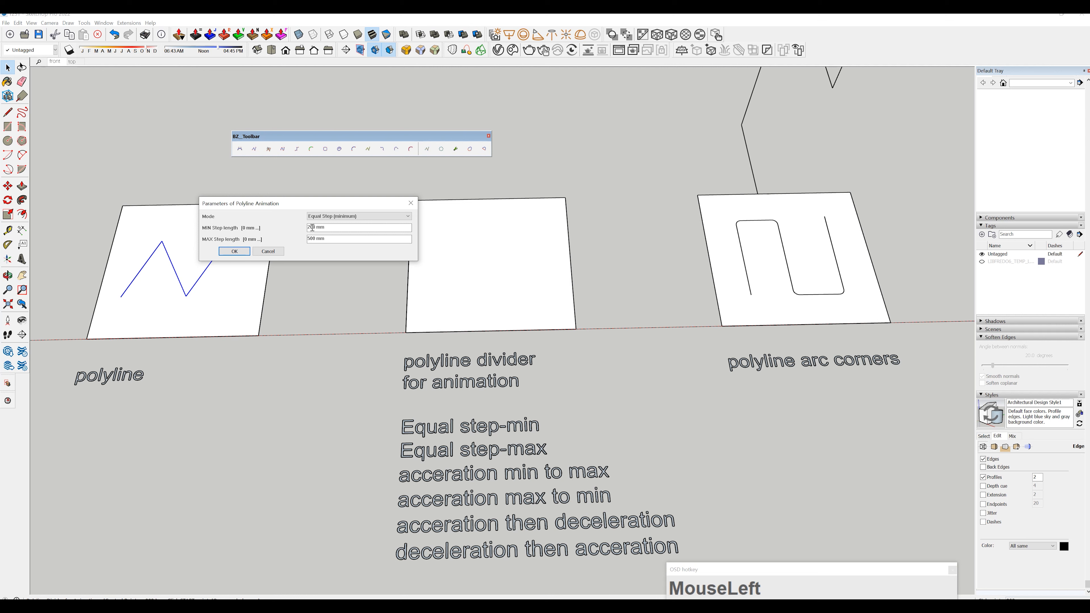
drag(341, 210, 330, 214)
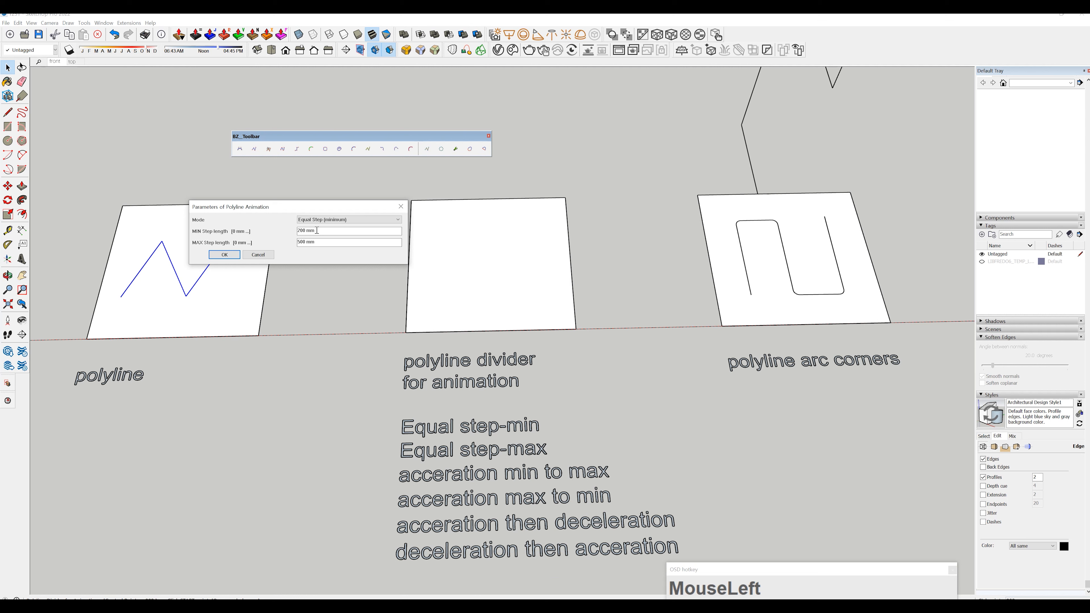
click(226, 255)
Draw a four-point N-shaped zigzag on the polyline divider panel.
click(467, 233)
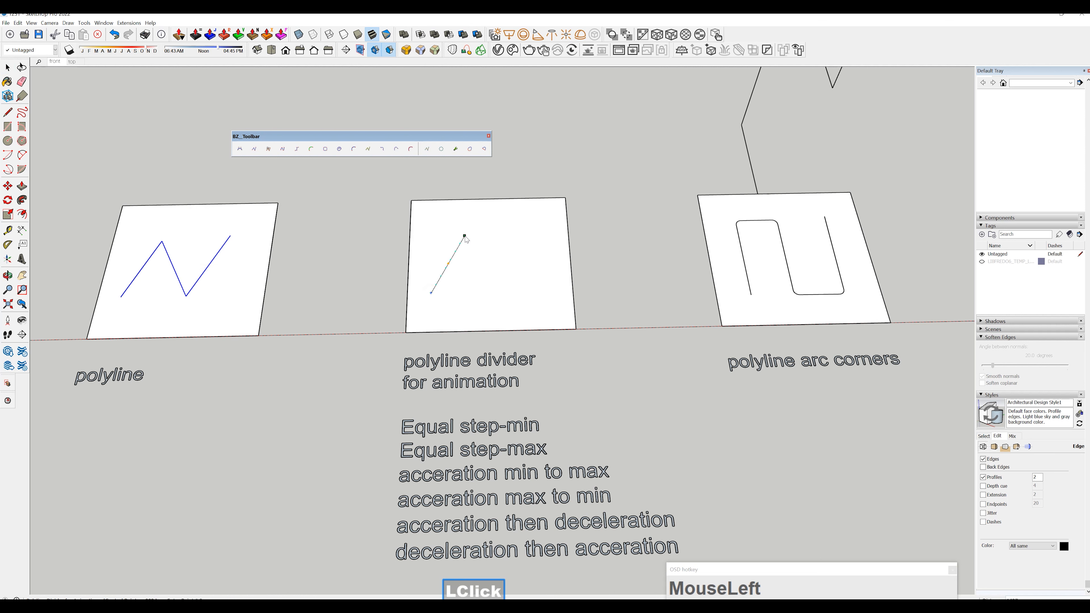
click(521, 291)
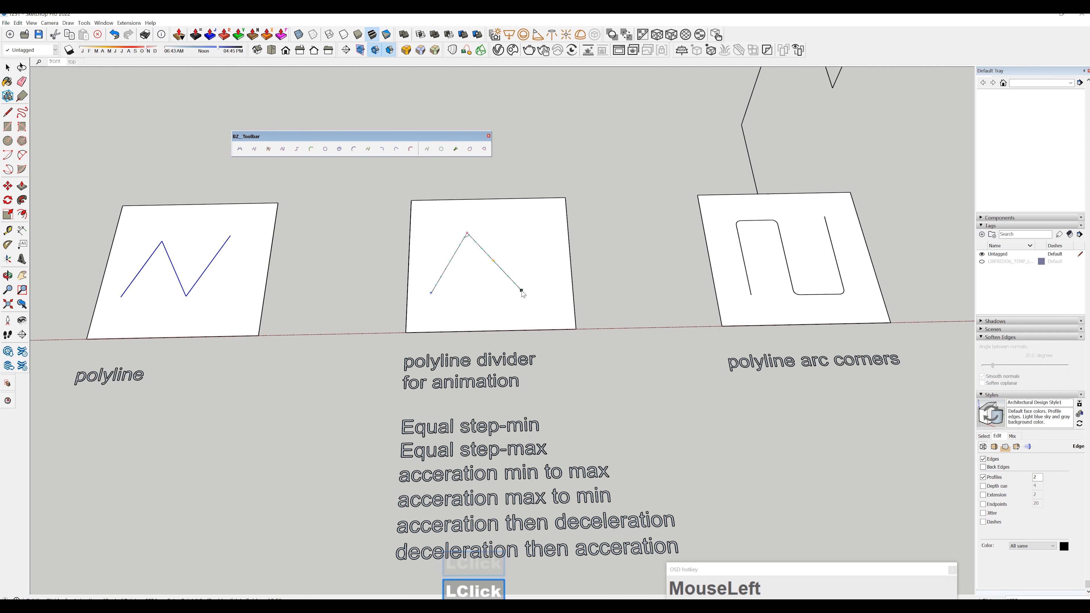
double_click(556, 223)
scroll(459, 271, up, 3)
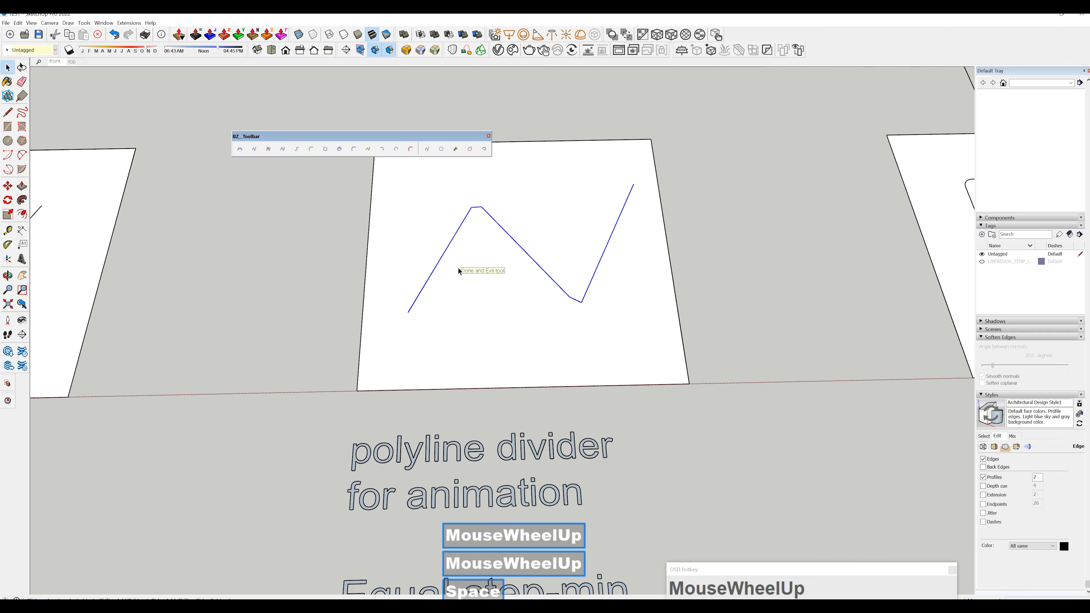
Explode the divided zigzag curve on the polyline divider panel into separate edges.
shift+middle_drag(458, 270, 439, 298)
scroll(419, 261, down, 5)
click(437, 261)
drag(436, 261, 545, 348)
right_click(514, 302)
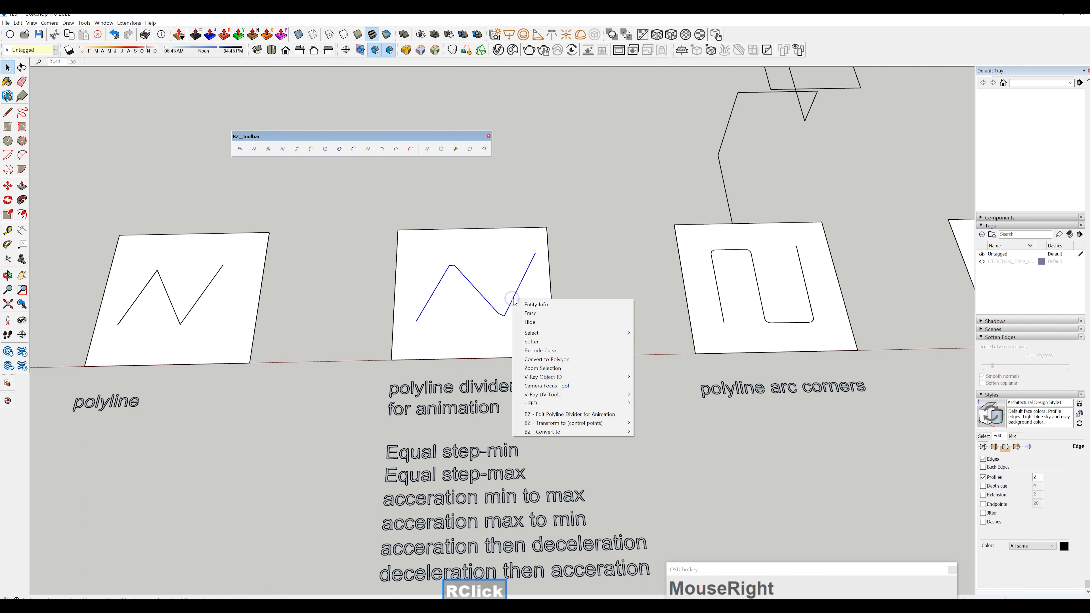
click(552, 351)
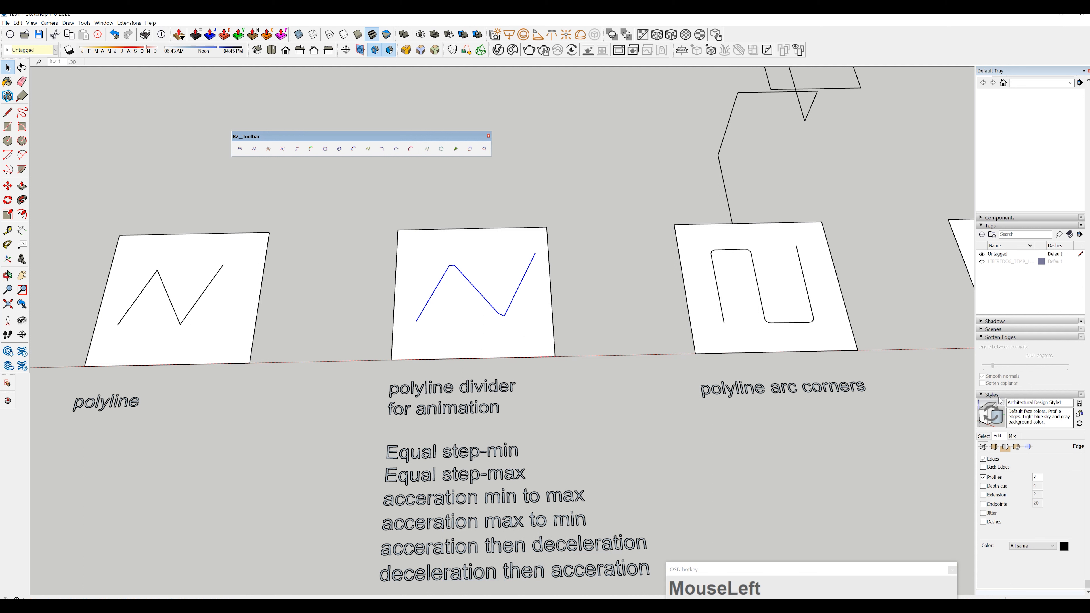
Turn on endpoint display in the edge style so the zigzag's division points stand out.
click(984, 505)
scroll(477, 353, up, 5)
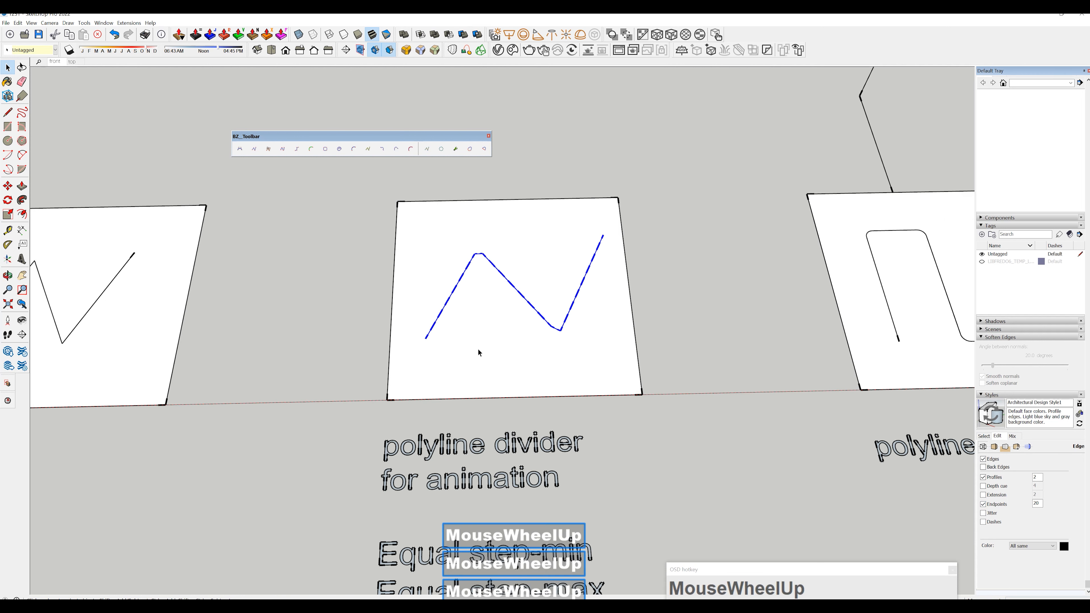
scroll(452, 260, down, 1)
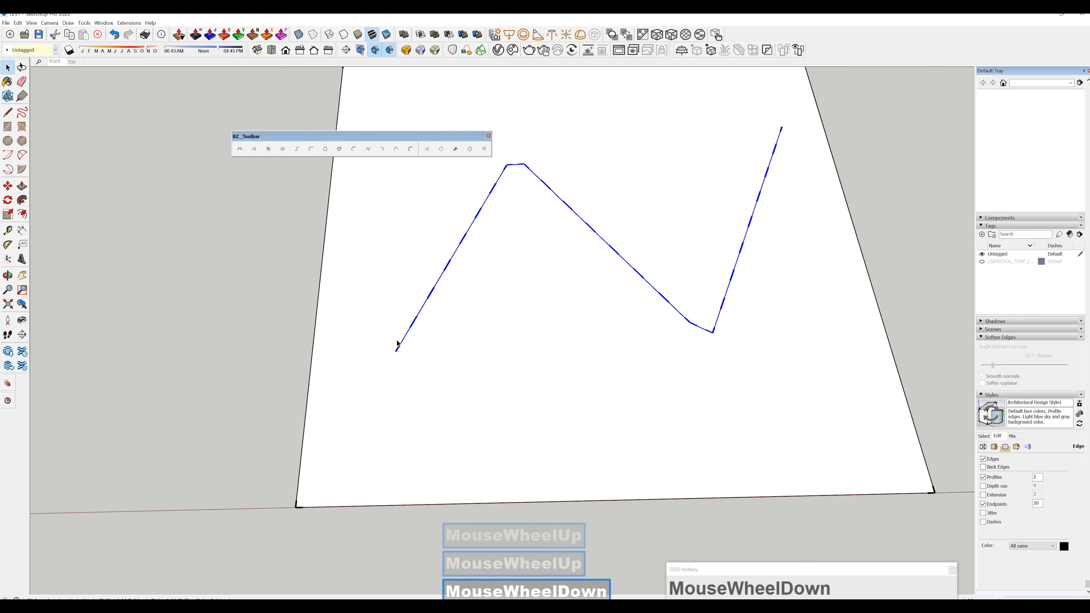
Measure the first few segments of the exploded zigzag one by one with the Tape Measure.
mouse_move(419, 313)
shift+middle_down()
mouse_move(405, 334)
mouse_move(412, 370)
shift+middle_up()
key(t)
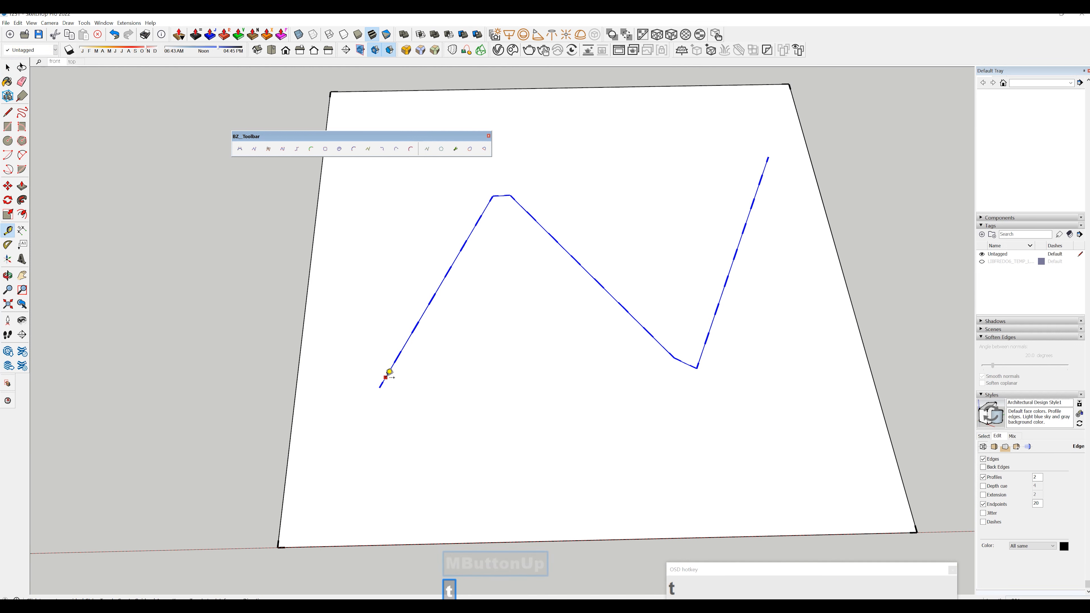
click(379, 388)
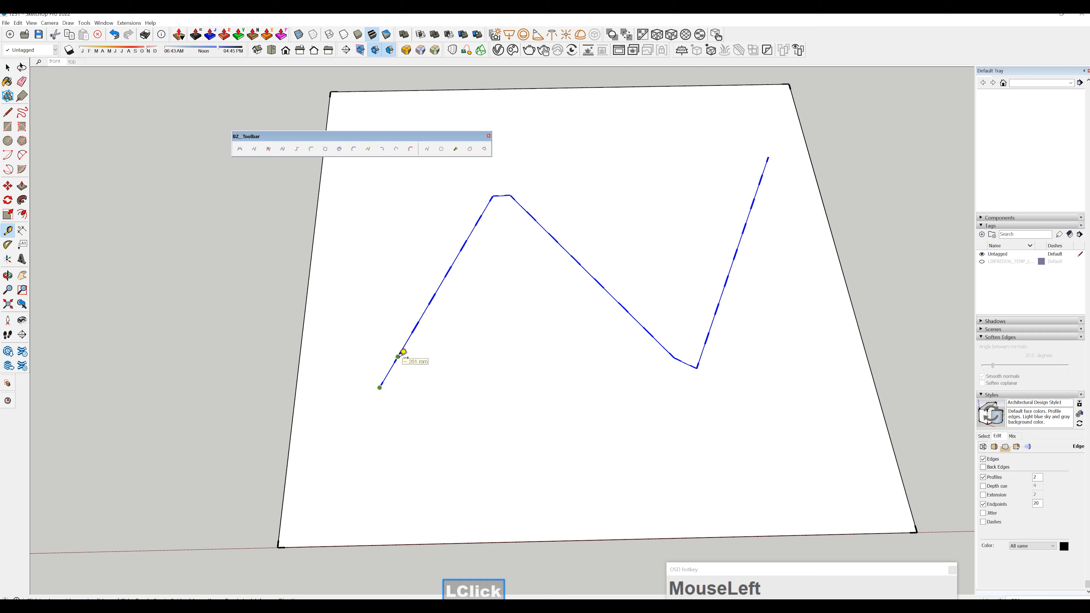
key(space)
click(399, 350)
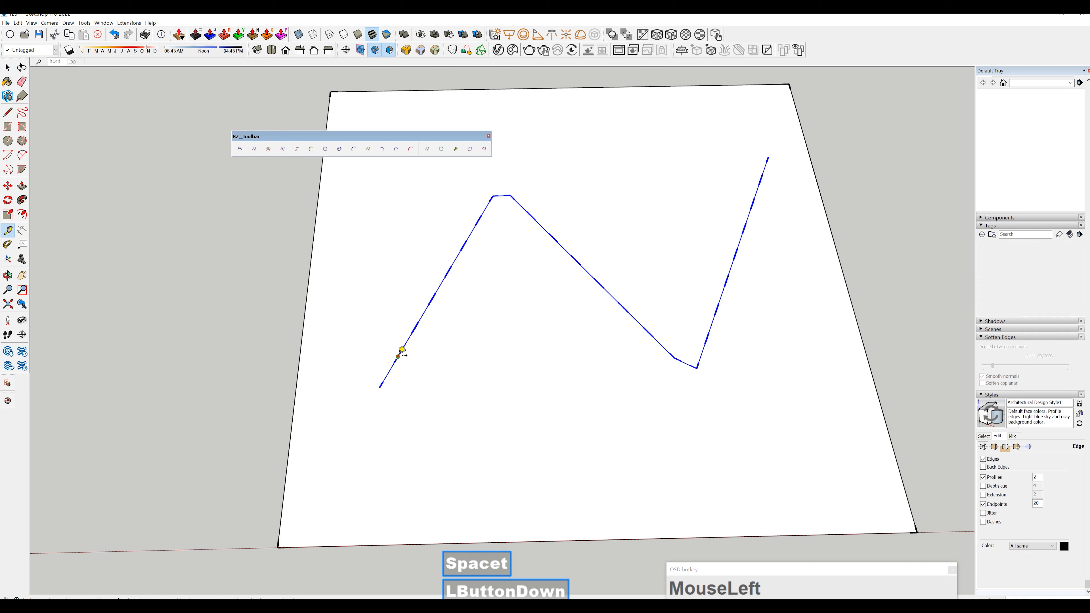
key(space)
click(421, 321)
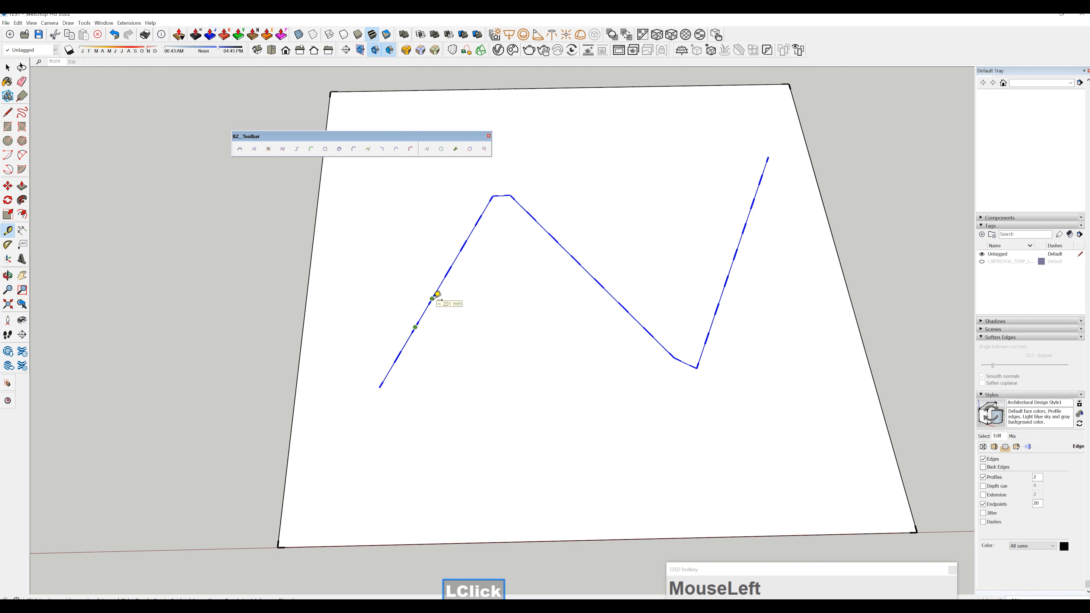
key(space)
click(432, 298)
key(space)
Erase the exploded zigzag and restart the Polyline Divider in Equal Step (maximum) mode, keeping the 200 mm and 500 mm step lengths.
scroll(460, 273, down, 3)
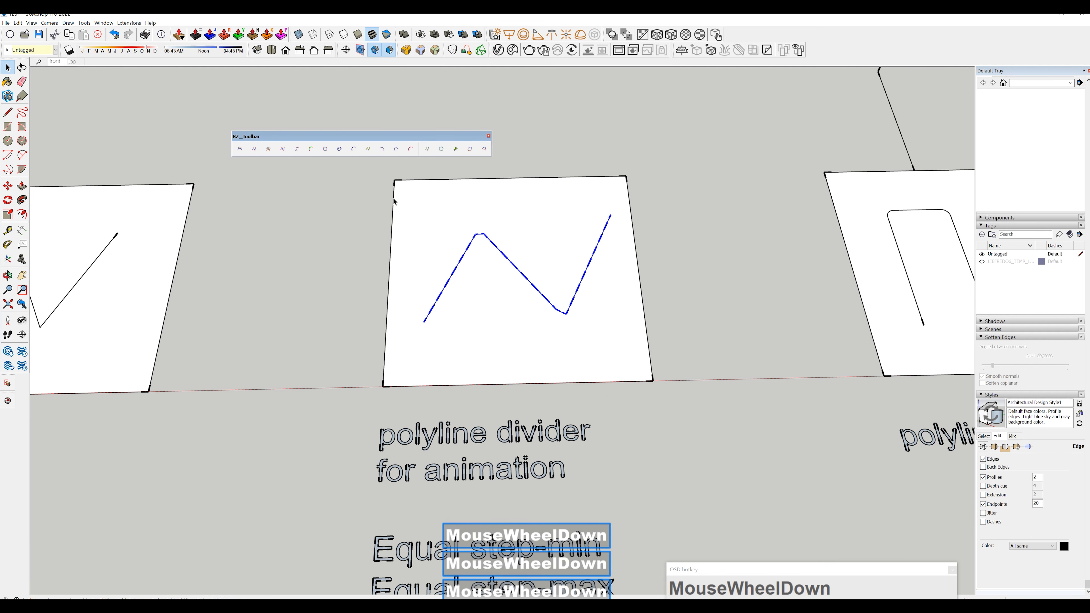
key(Delete)
click(267, 150)
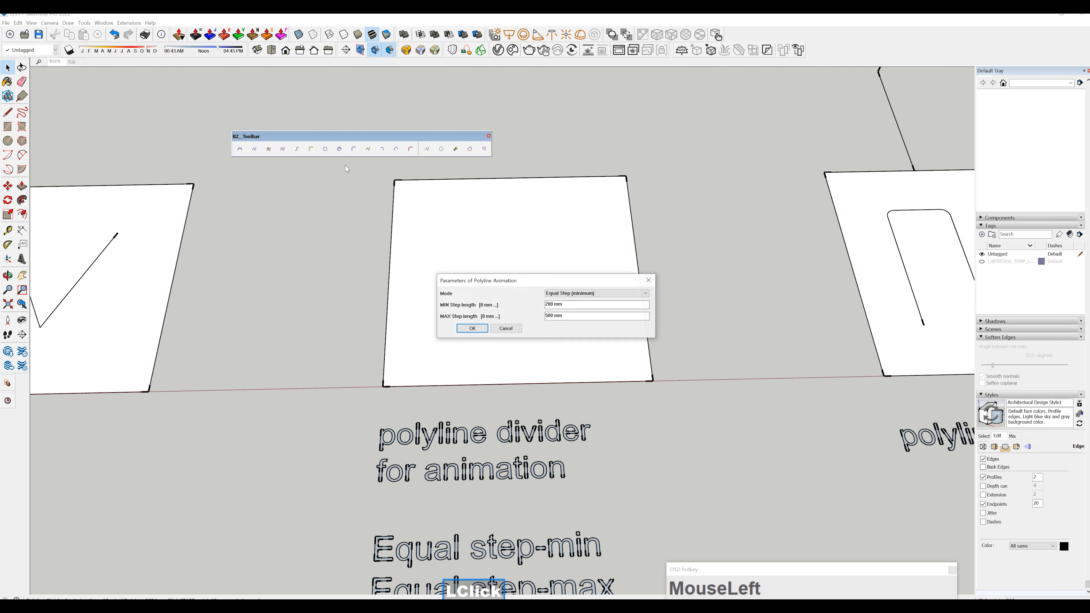
drag(554, 279, 433, 248)
click(441, 259)
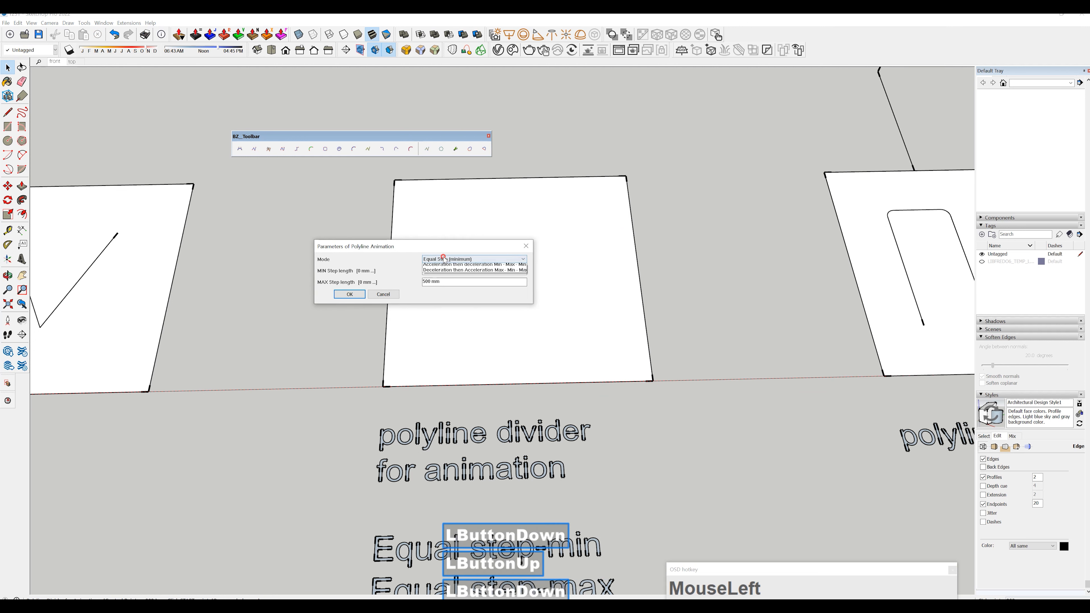
click(467, 274)
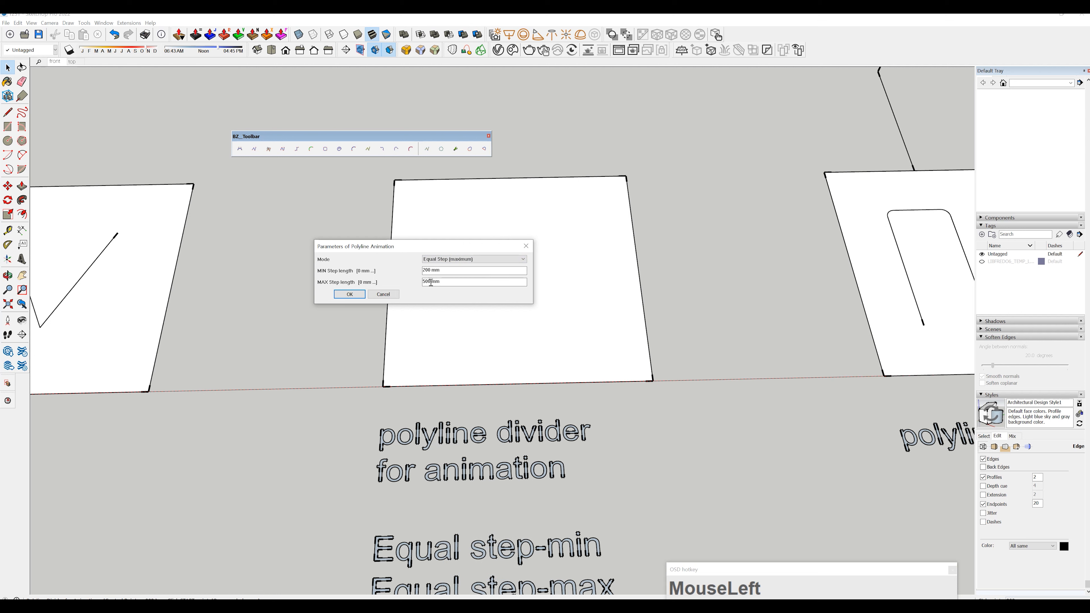
click(351, 295)
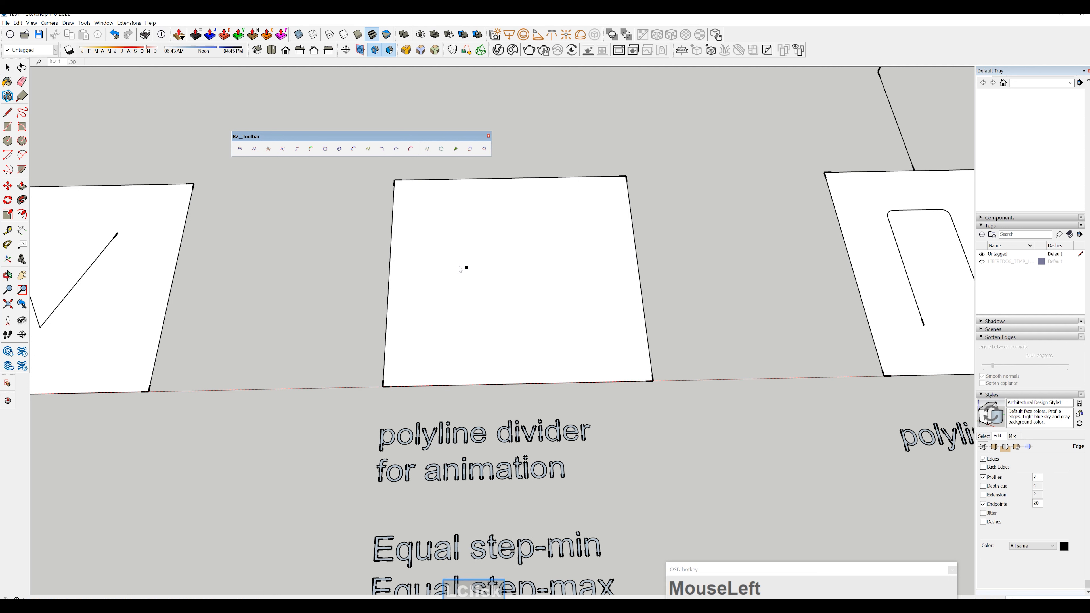
Draw a straight two-point line across the polyline divider panel and explode the resulting curve into separate edges.
click(590, 260)
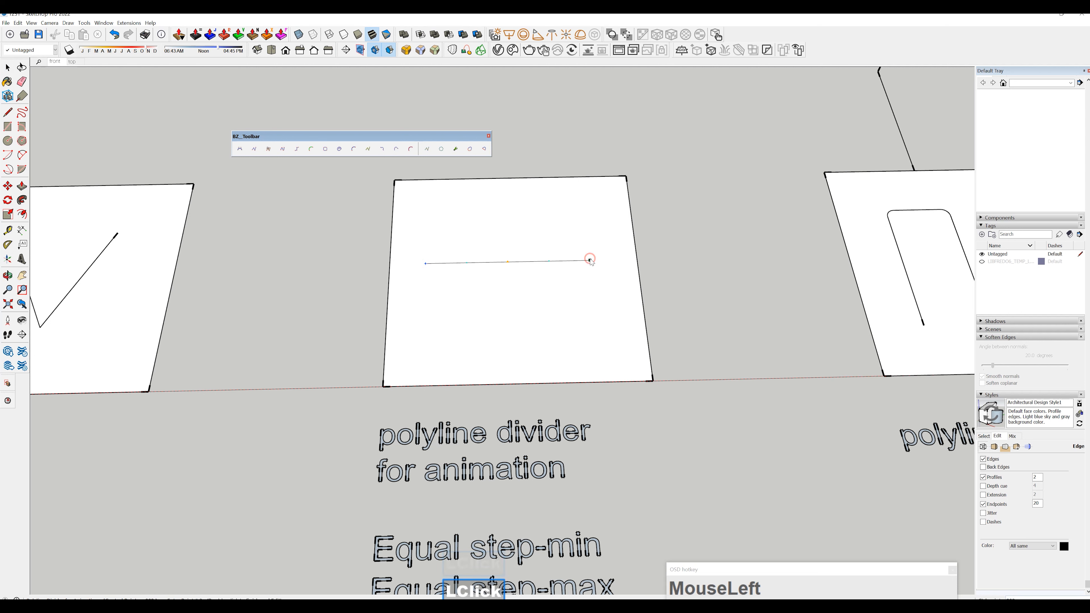
double_click(591, 261)
key(space)
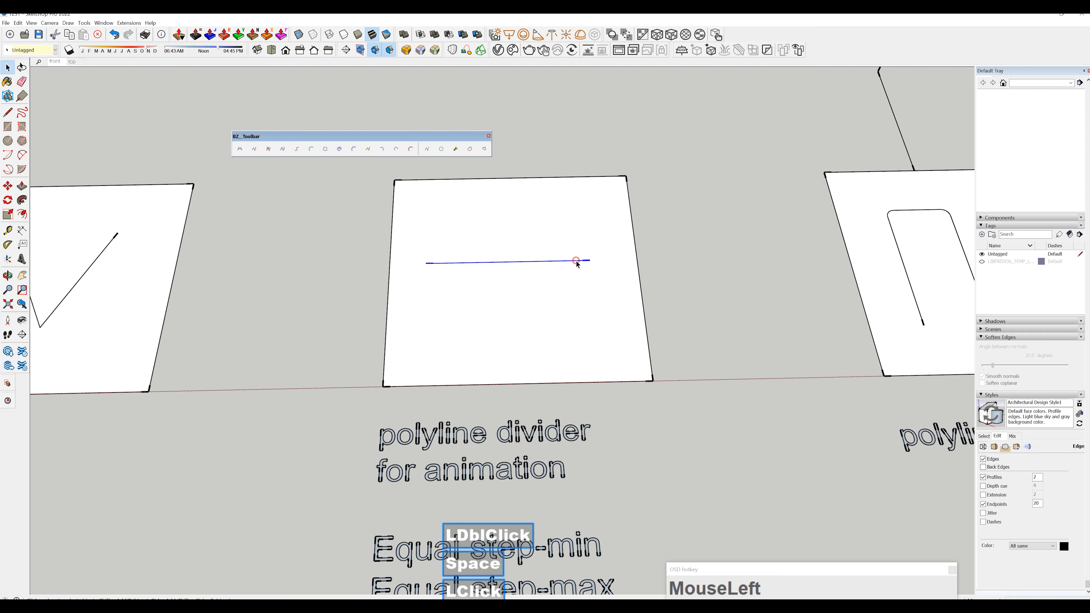
right_click(576, 260)
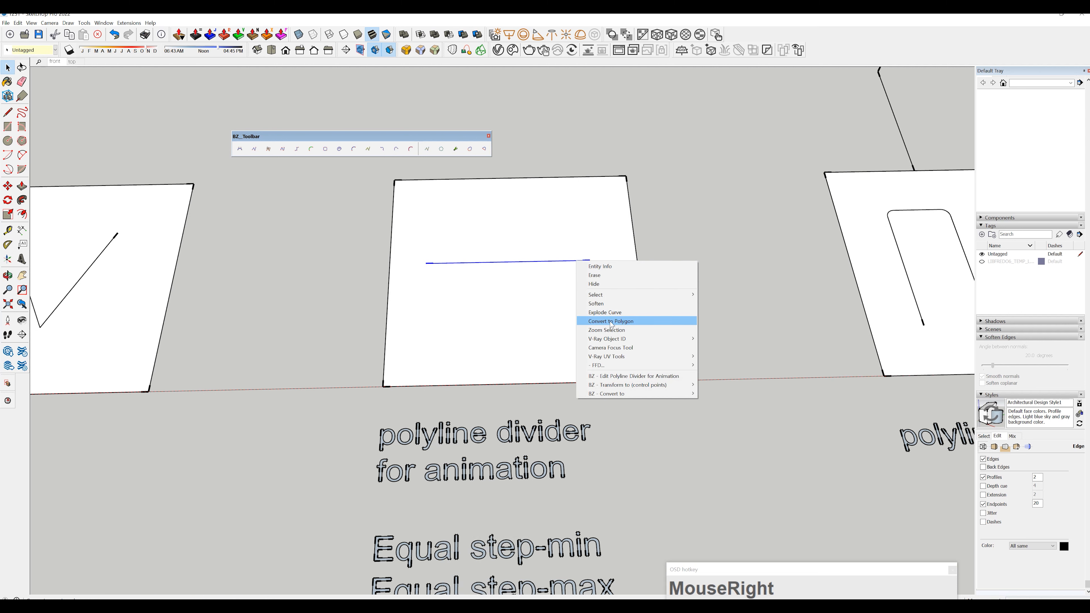
click(609, 313)
Measure the segments of the exploded straight line from its left end with the Tape Measure.
scroll(460, 269, up, 3)
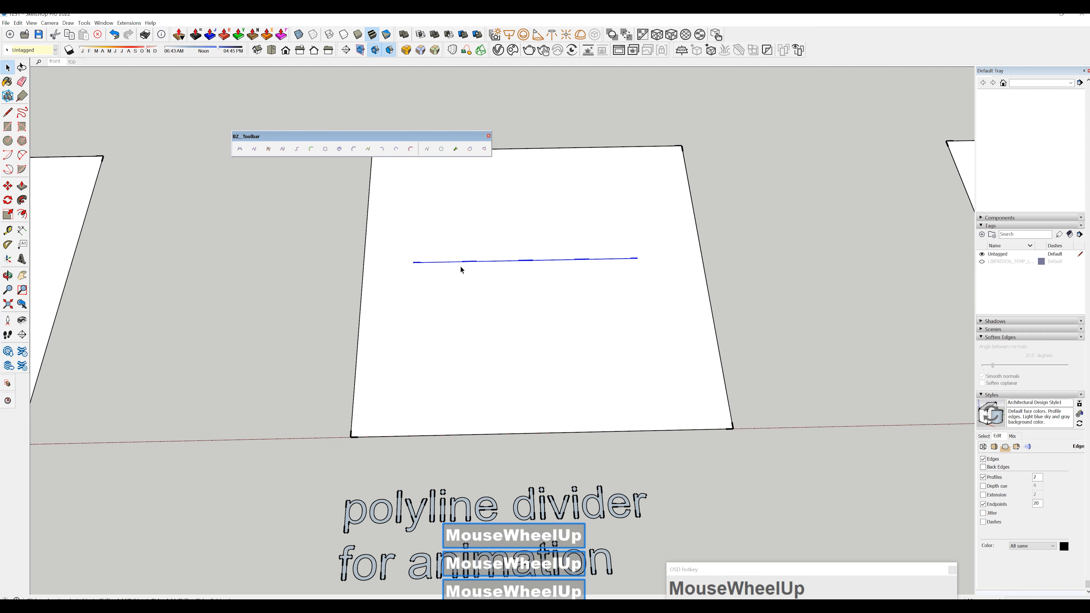
key(t)
click(413, 262)
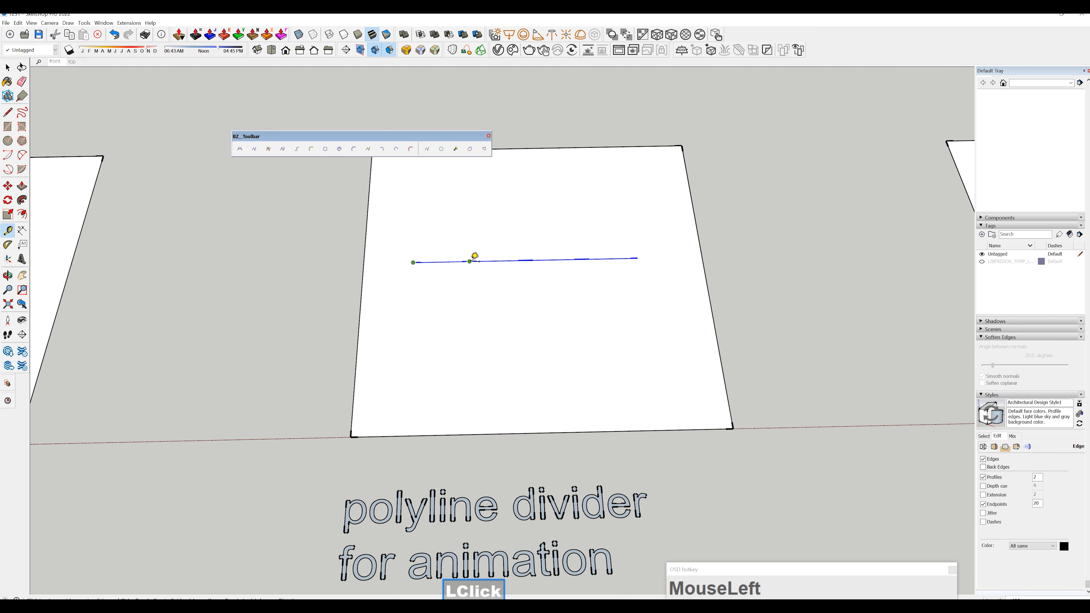
key(space)
key(t)
click(470, 262)
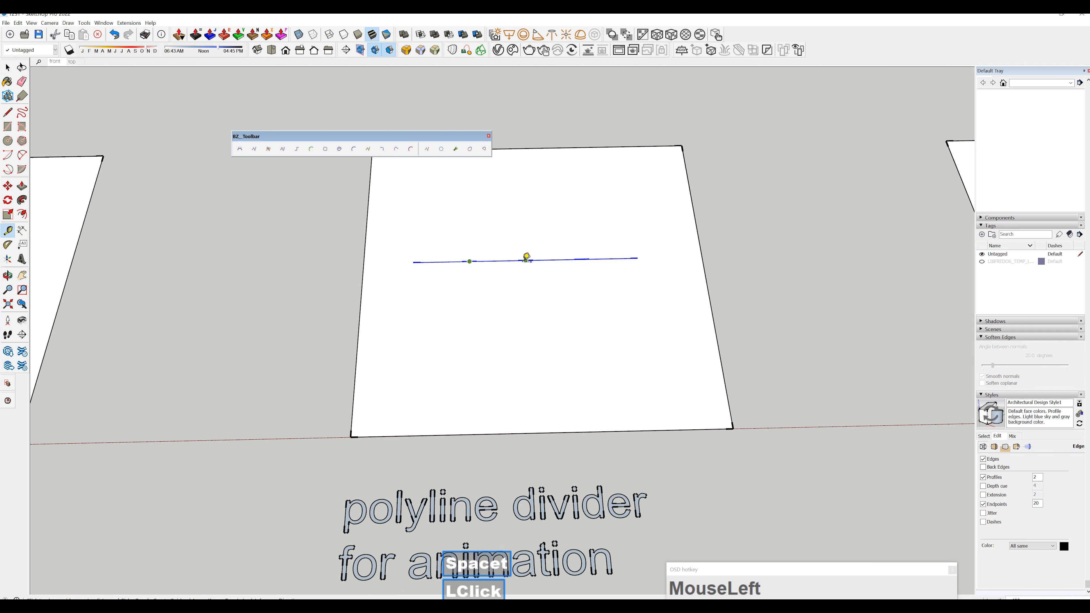
key(space)
key(t)
click(531, 257)
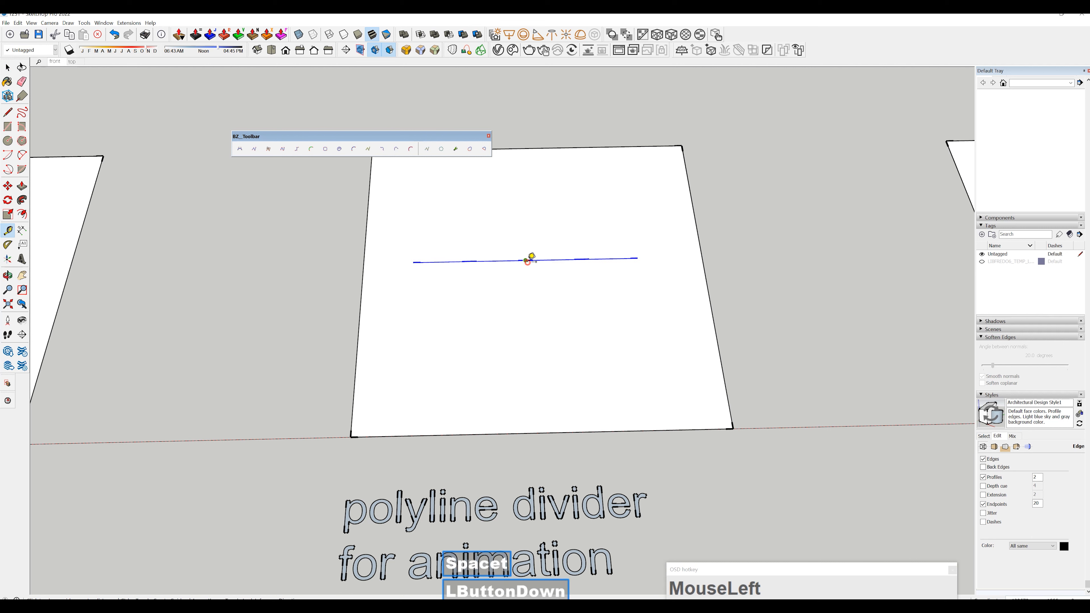
key(space)
key(t)
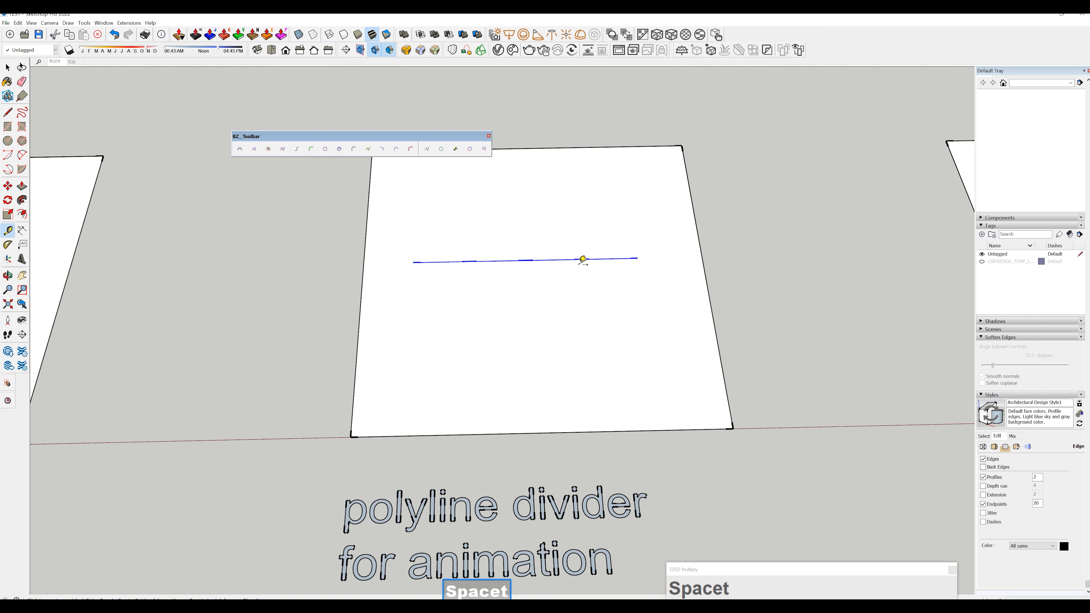
key(space)
Erase the exploded straight line and start the Polyline Divider in Acceleration Min to Max mode, keeping the 200 mm and 500 mm step lengths.
scroll(378, 258, down, 3)
shift+middle_drag(446, 277, 455, 304)
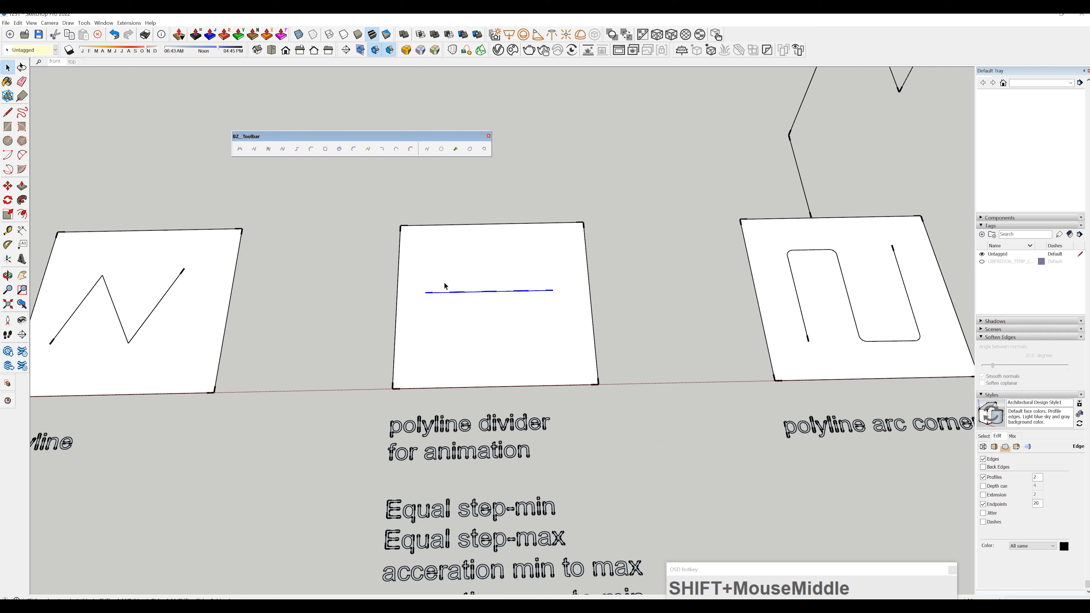
key(Delete)
click(368, 149)
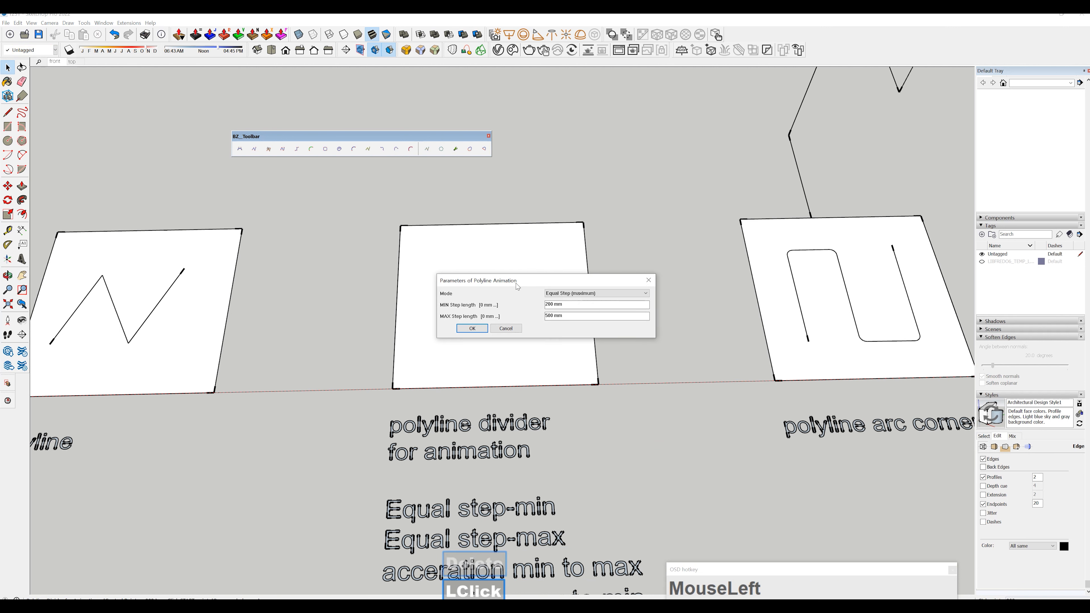
click(580, 293)
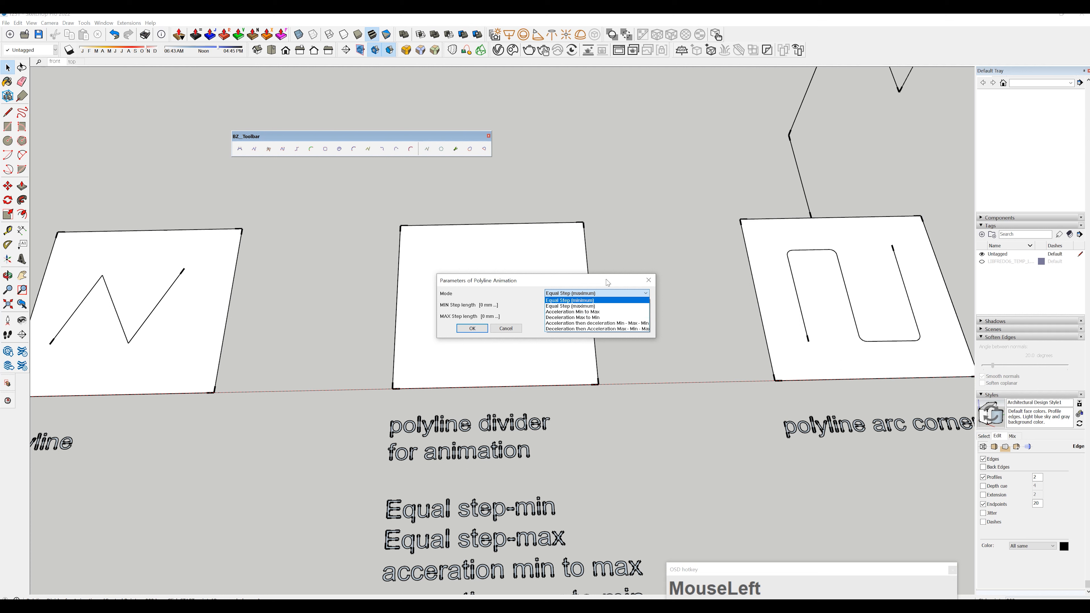
click(573, 312)
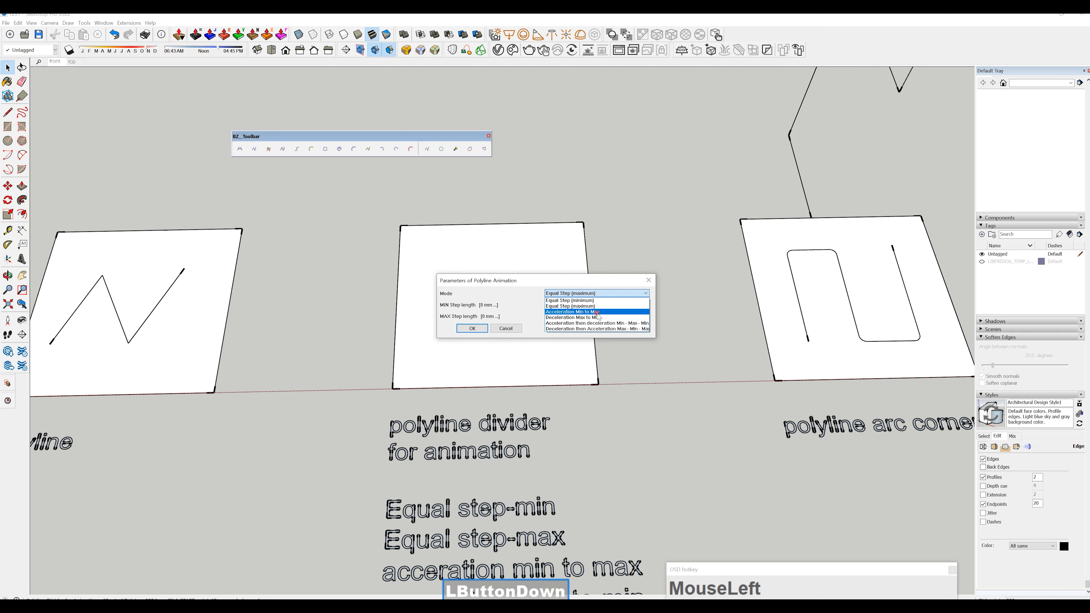
drag(577, 278, 317, 242)
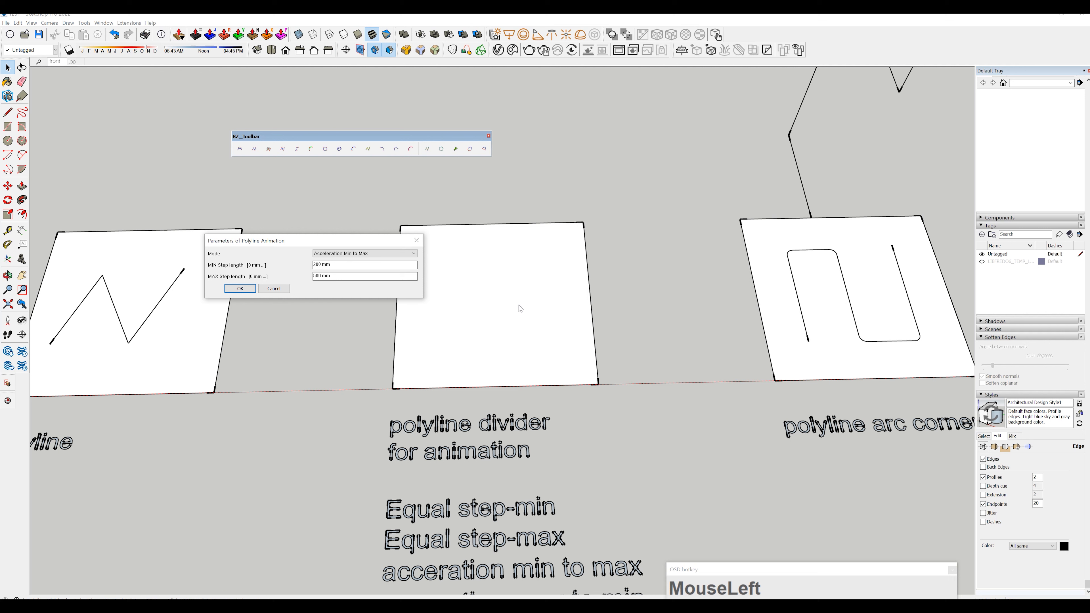
click(257, 292)
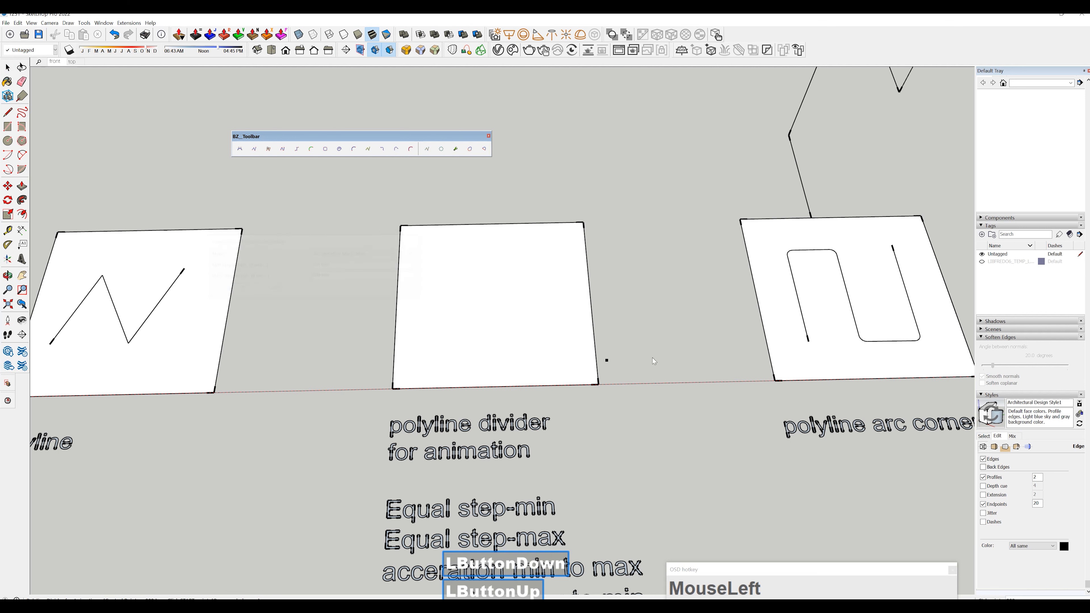
Draw a four-point zigzag across the polyline divider panel in Acceleration Min to Max mode with the same step lengths.
click(289, 150)
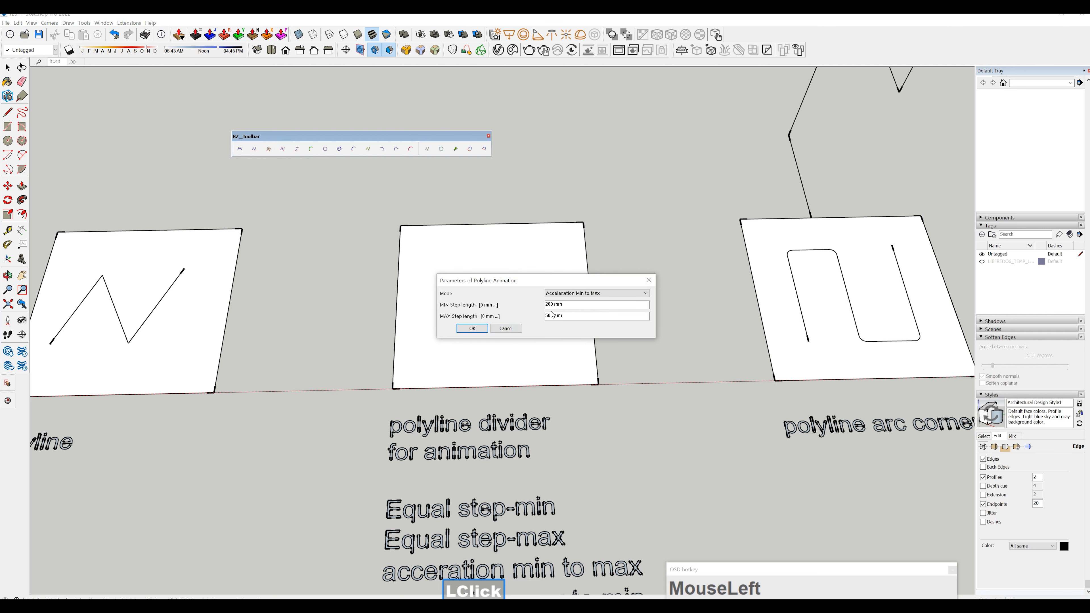
click(472, 328)
click(425, 347)
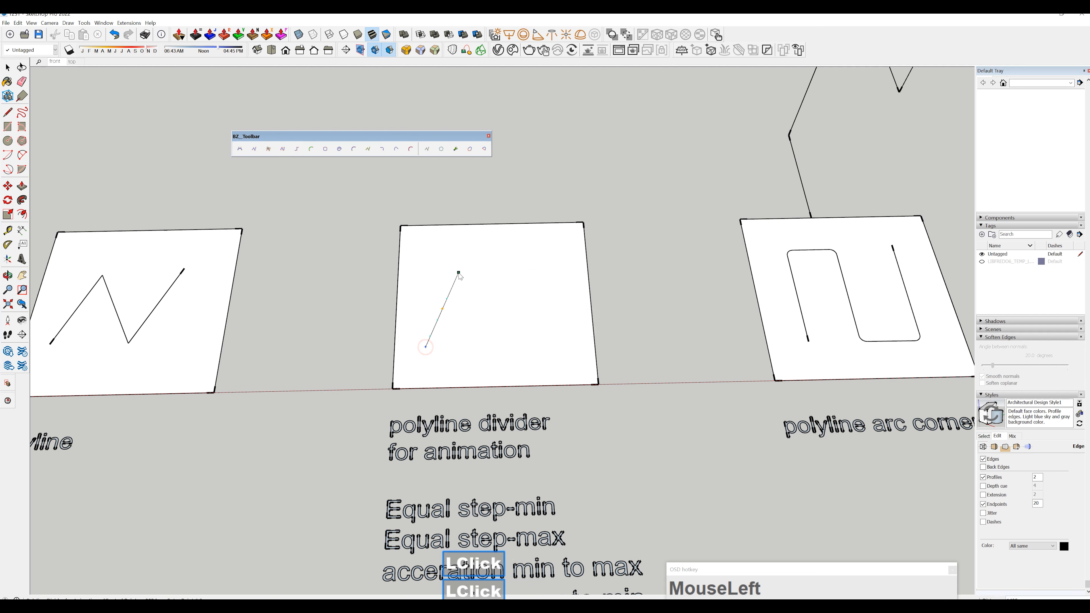
click(459, 273)
click(525, 339)
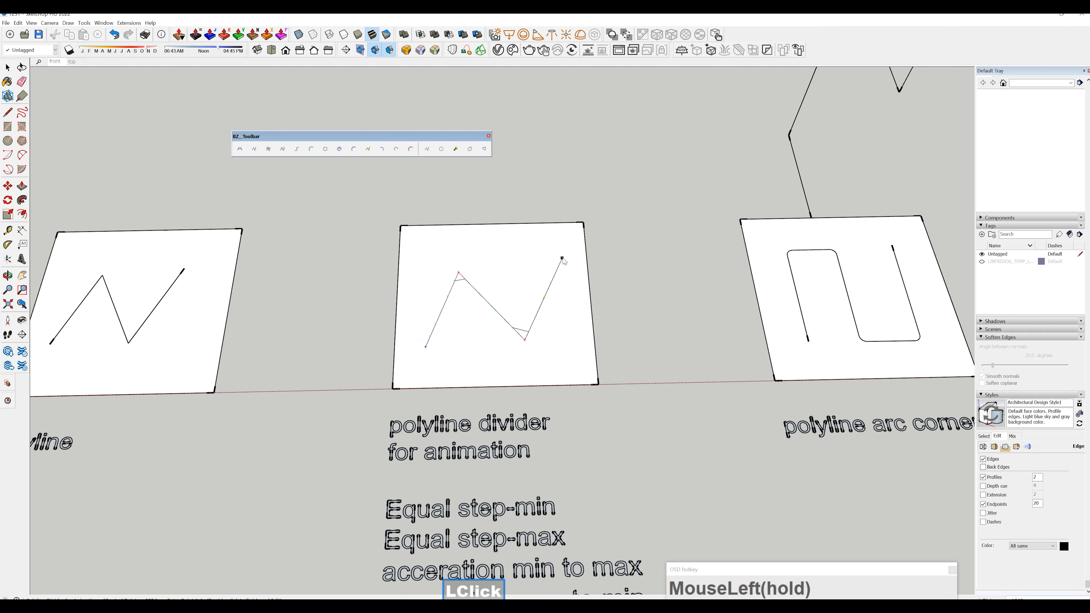
click(562, 259)
scroll(458, 335, up, 3)
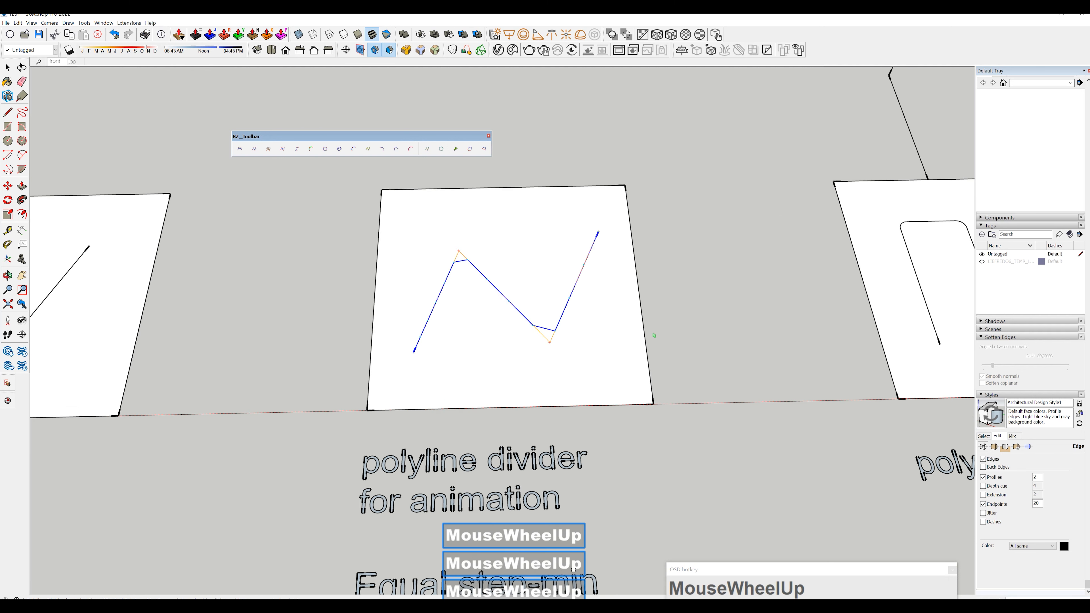
Leave the divider tool and explode the new zigzag curve into separate edges.
right_click(565, 308)
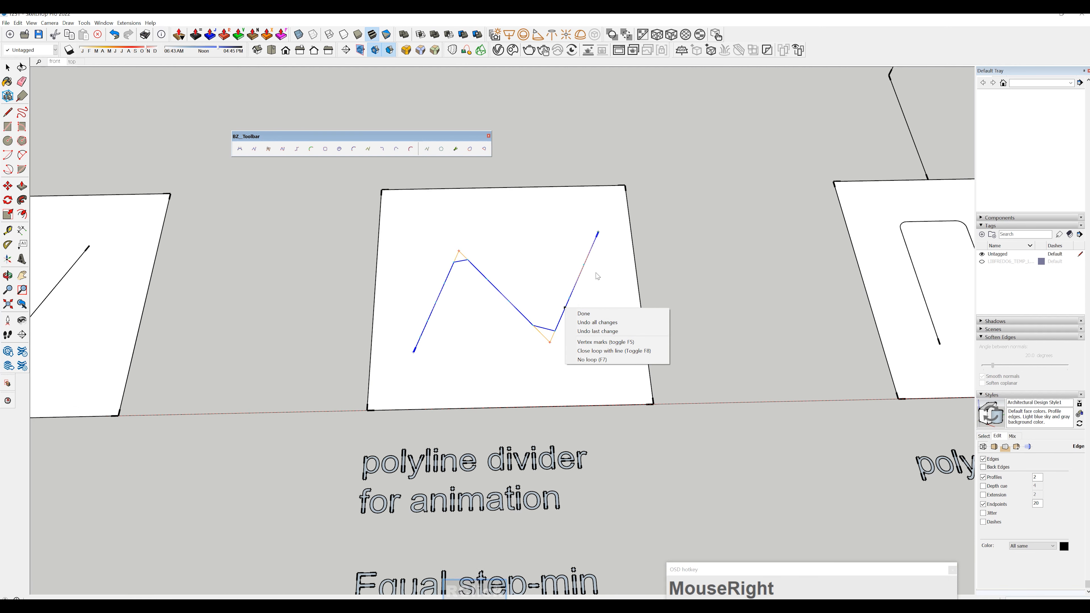
key(space)
click(642, 261)
right_click(591, 250)
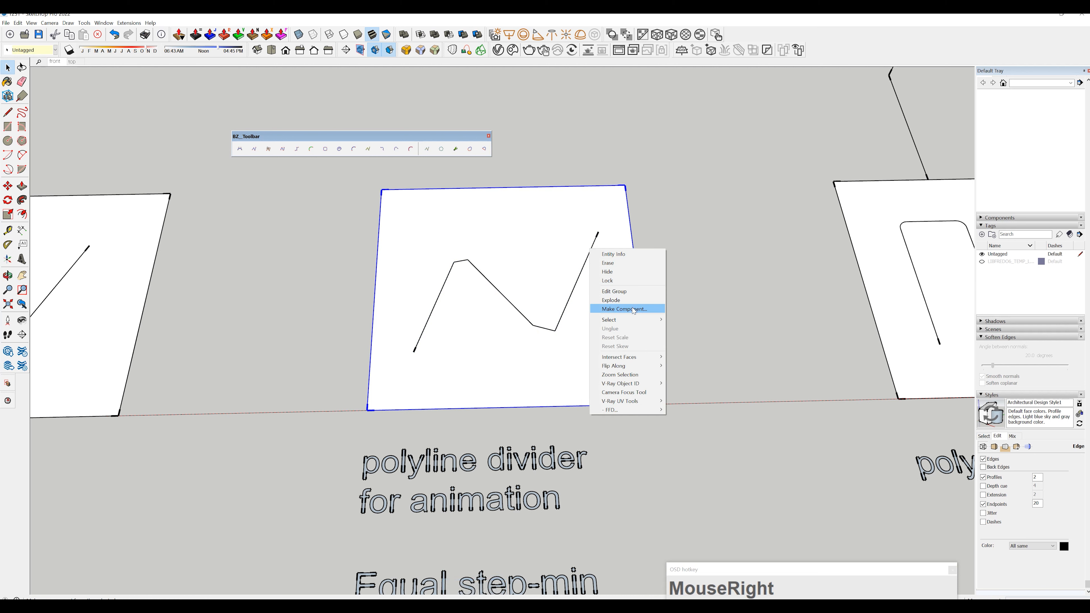
key(space)
click(691, 276)
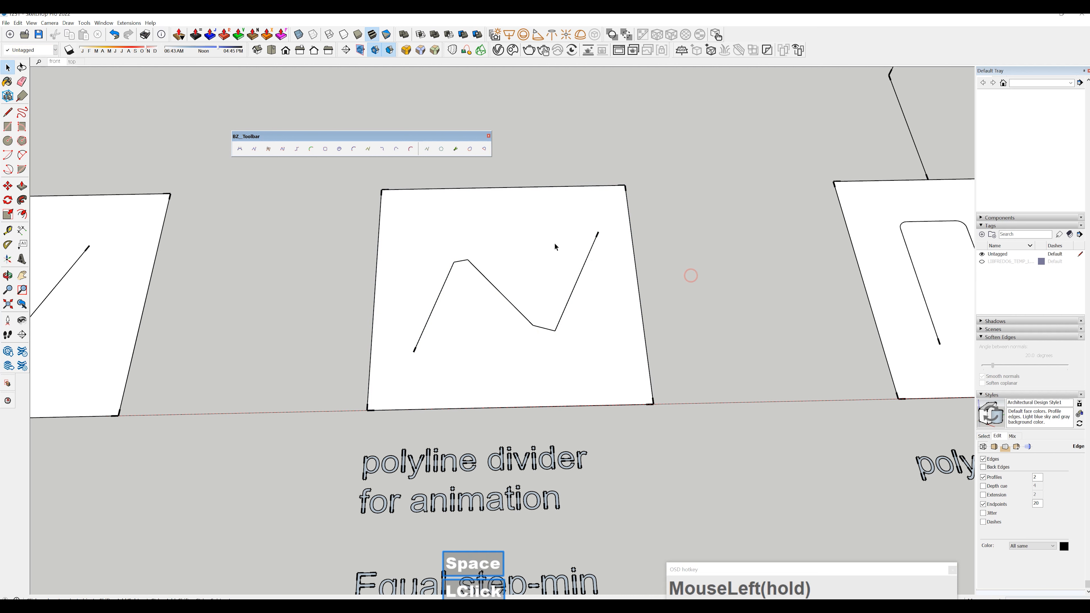
click(586, 266)
right_click(586, 265)
click(614, 313)
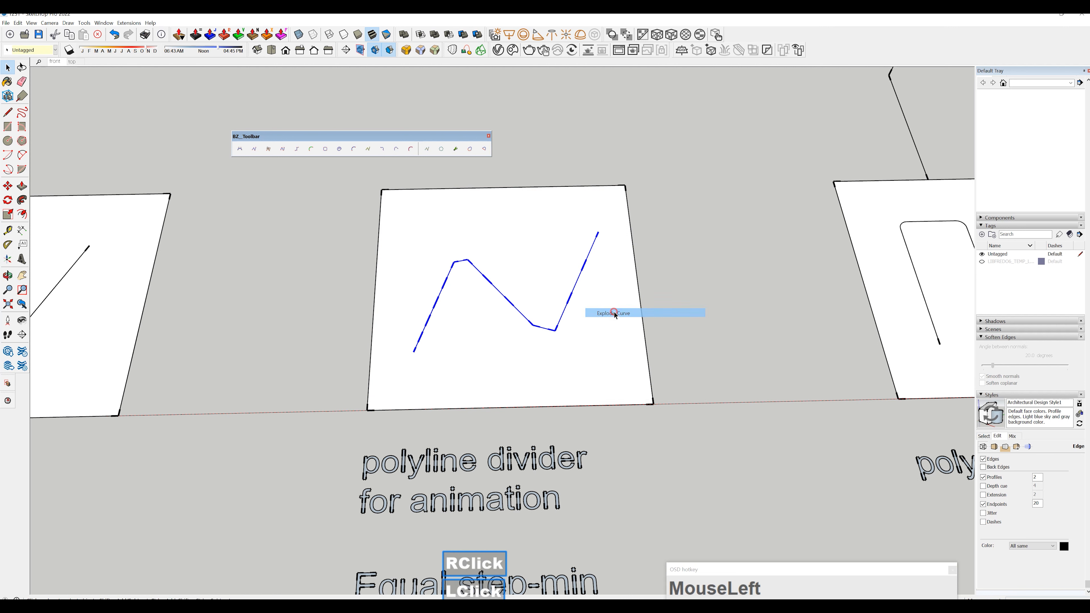
Measure the first segments of the exploded zigzag from its lower-left end with the Tape Measure.
scroll(430, 339, up, 3)
key(t)
click(410, 355)
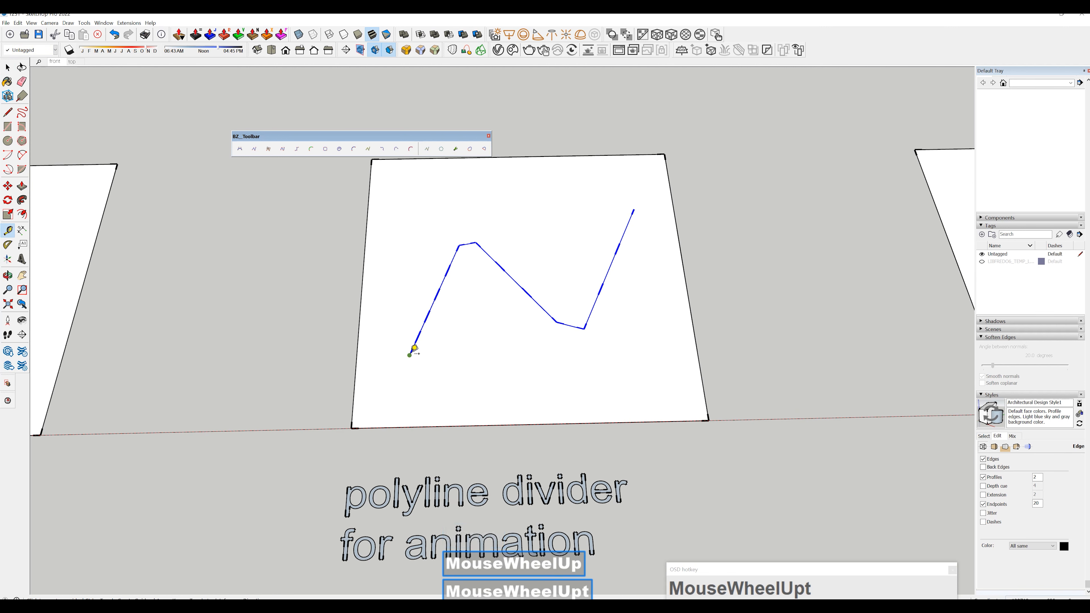
key(space)
click(421, 334)
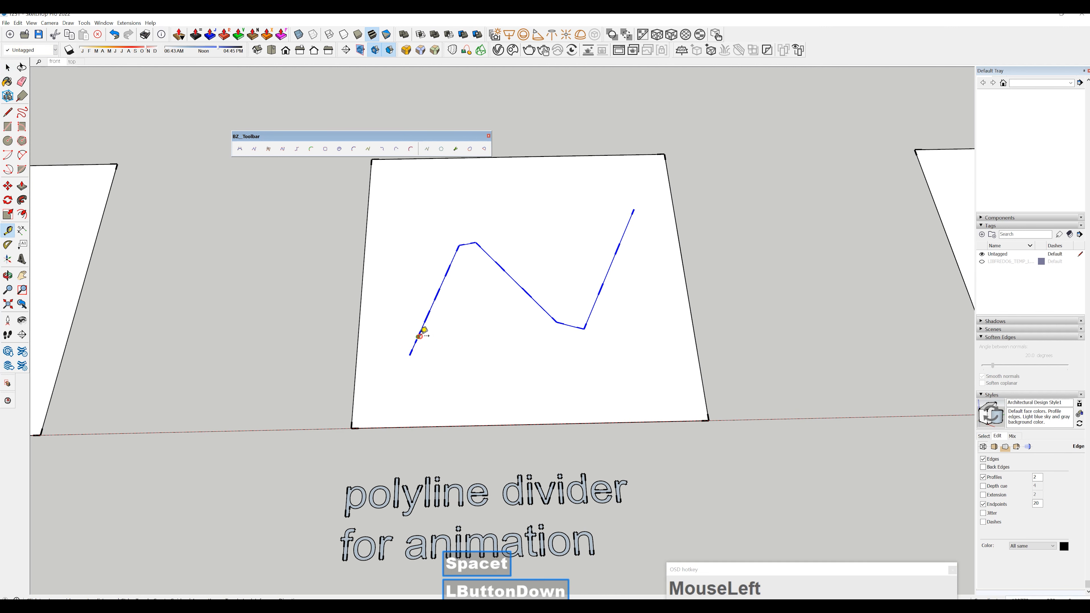
key(t)
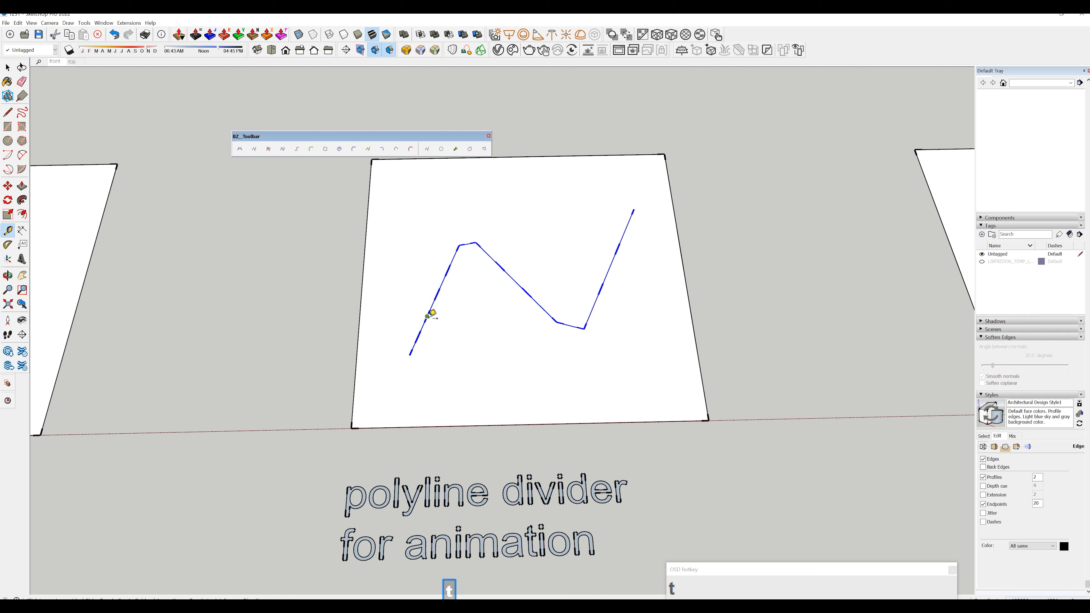
key(space)
key(t)
click(427, 317)
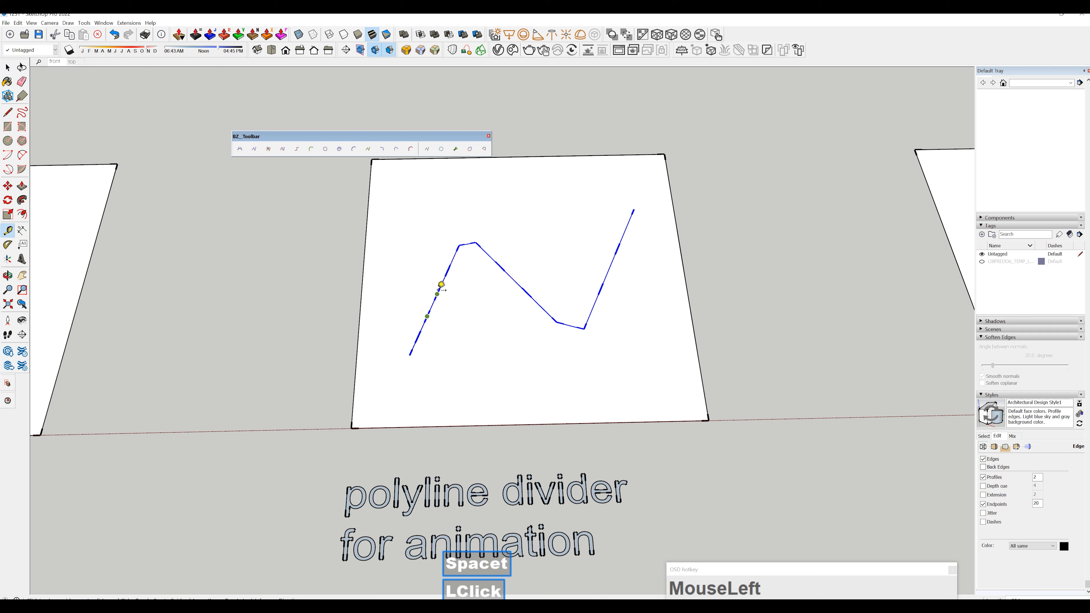
key(space)
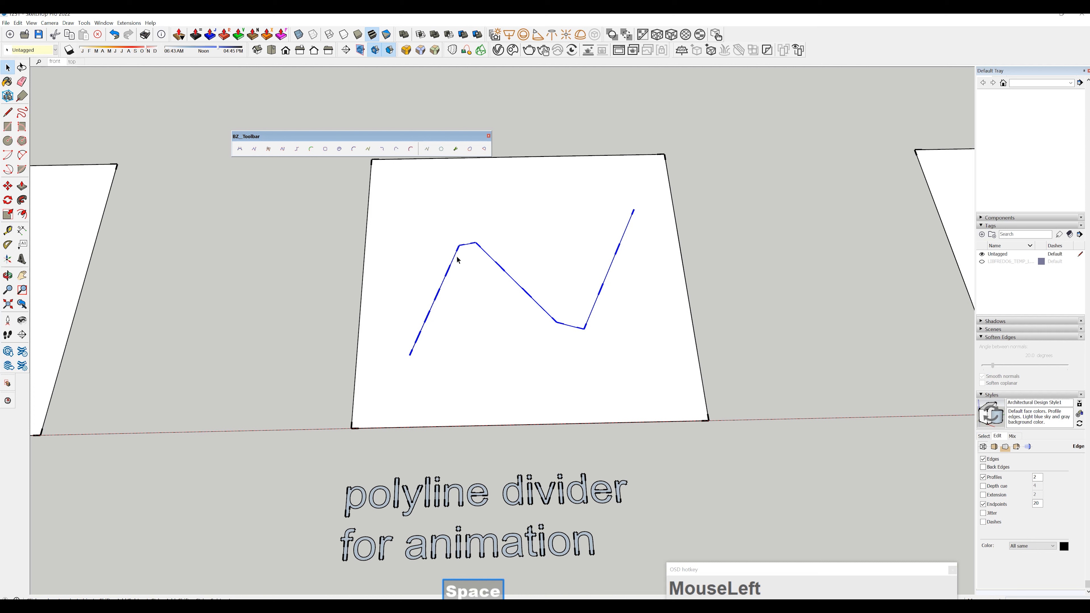
key(space)
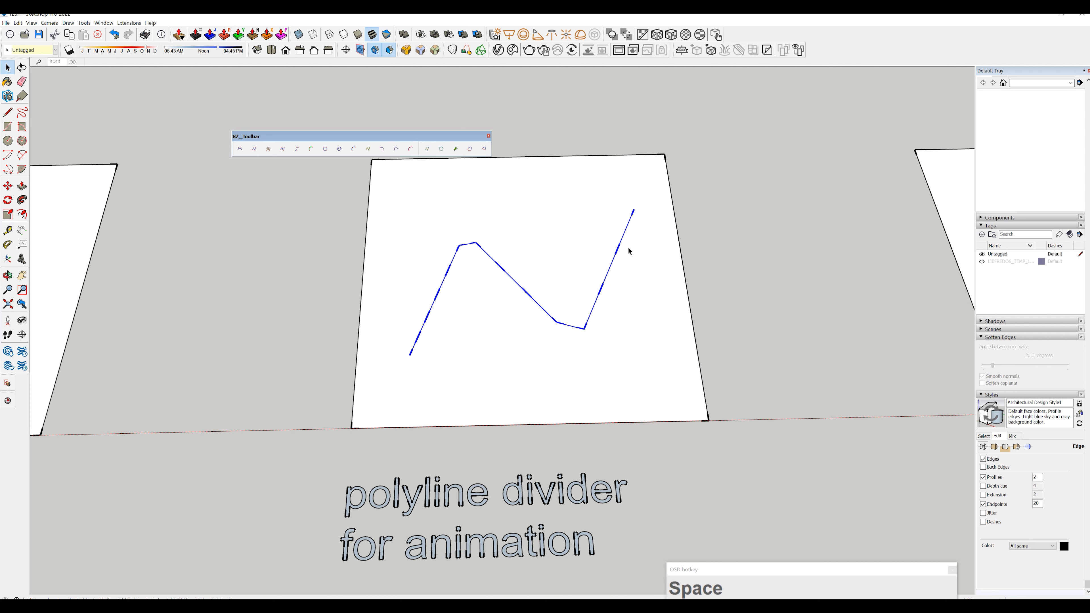
Measure the last two segments at the exploded zigzag's upper-right end with the Tape Measure.
key(t)
click(619, 247)
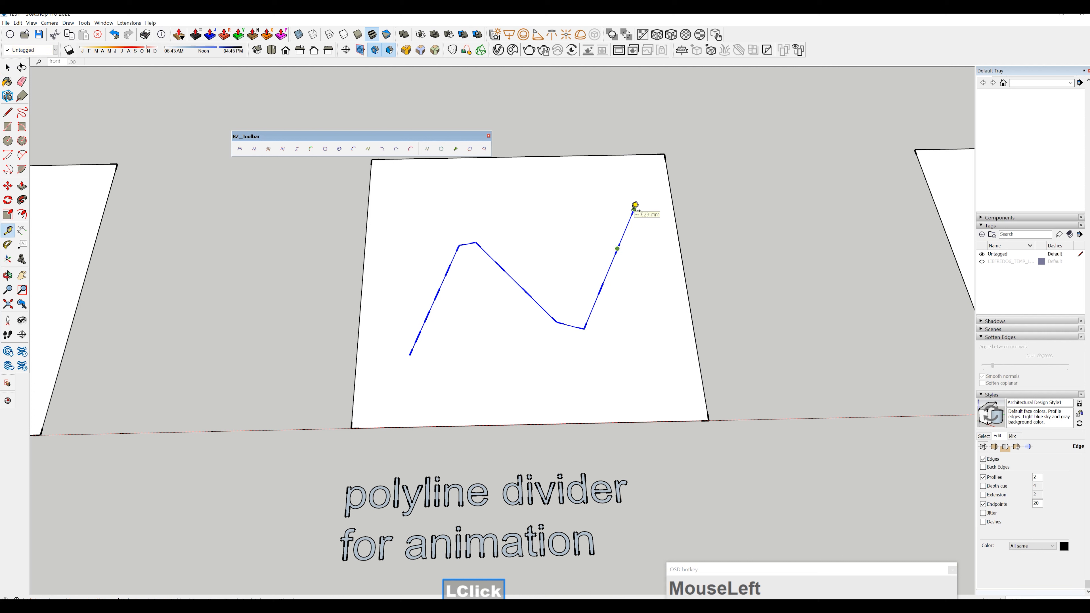
key(space)
key(t)
click(601, 287)
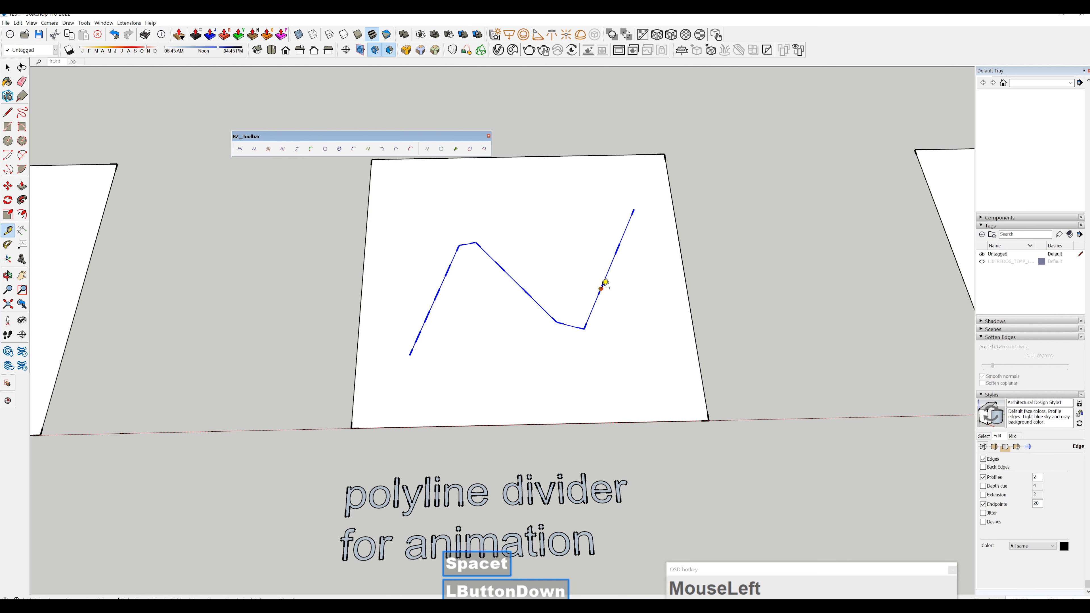
key(space)
key(t)
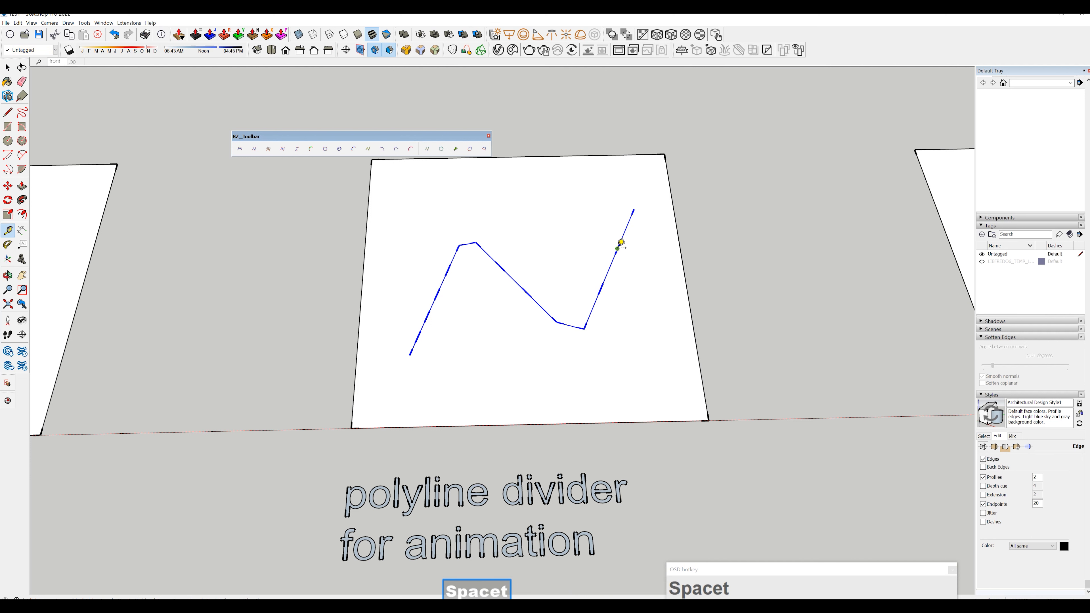
key(space)
Erase the exploded zigzag and restart the Polyline Divider in Acceleration then deceleration mode, keeping the 200 mm and 500 mm step lengths.
scroll(497, 292, down, 3)
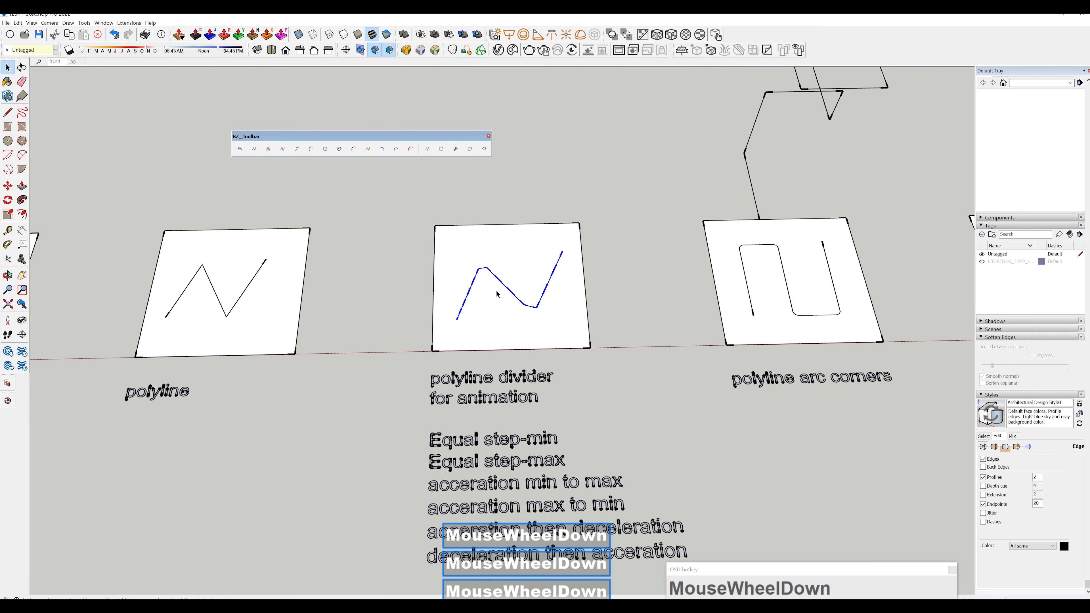
key(Delete)
click(268, 148)
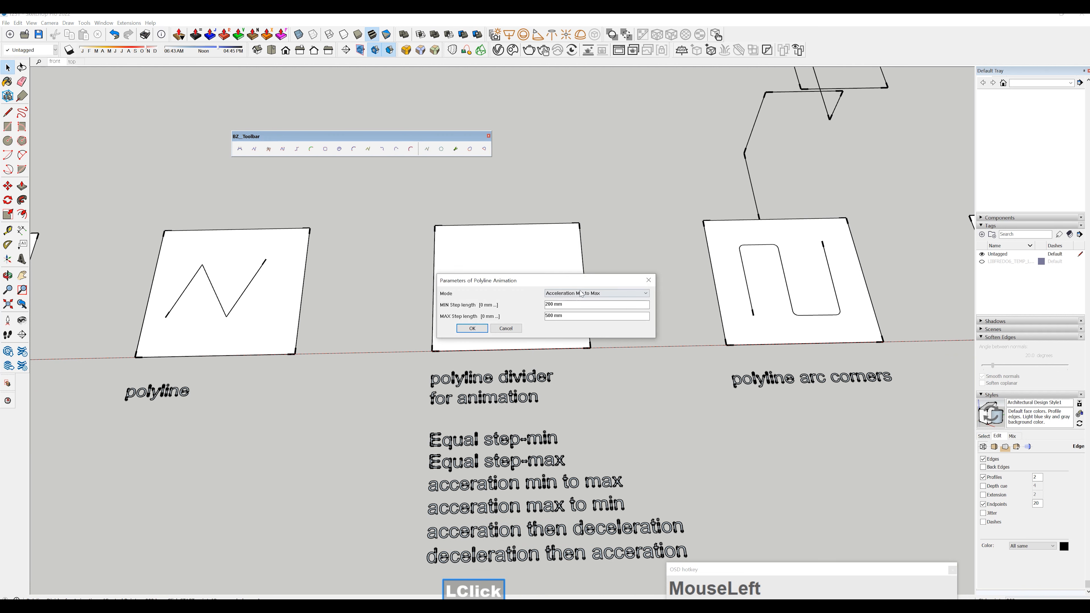
click(582, 294)
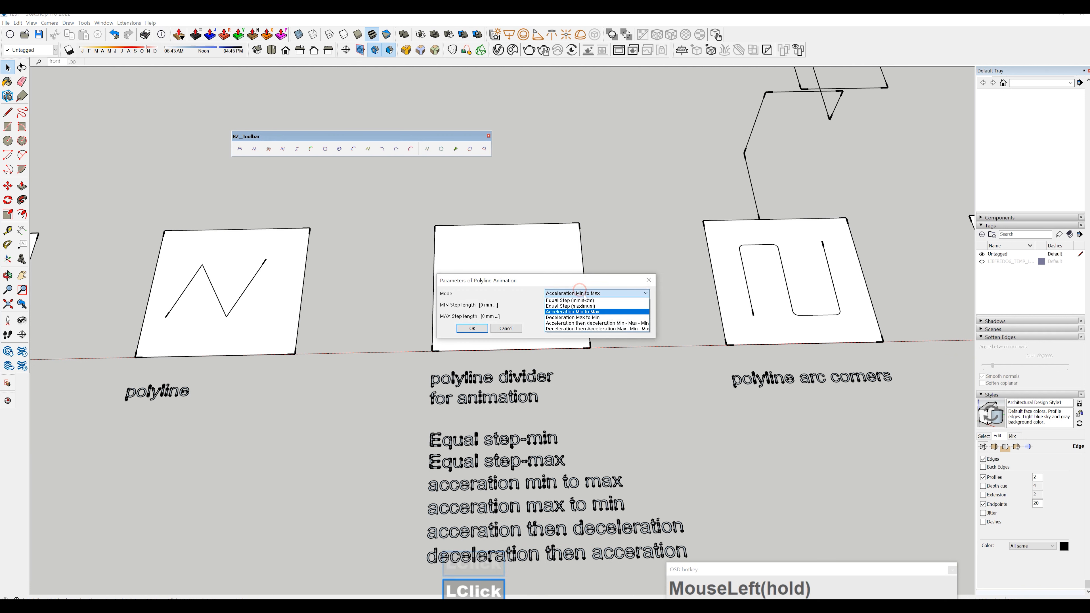
click(589, 318)
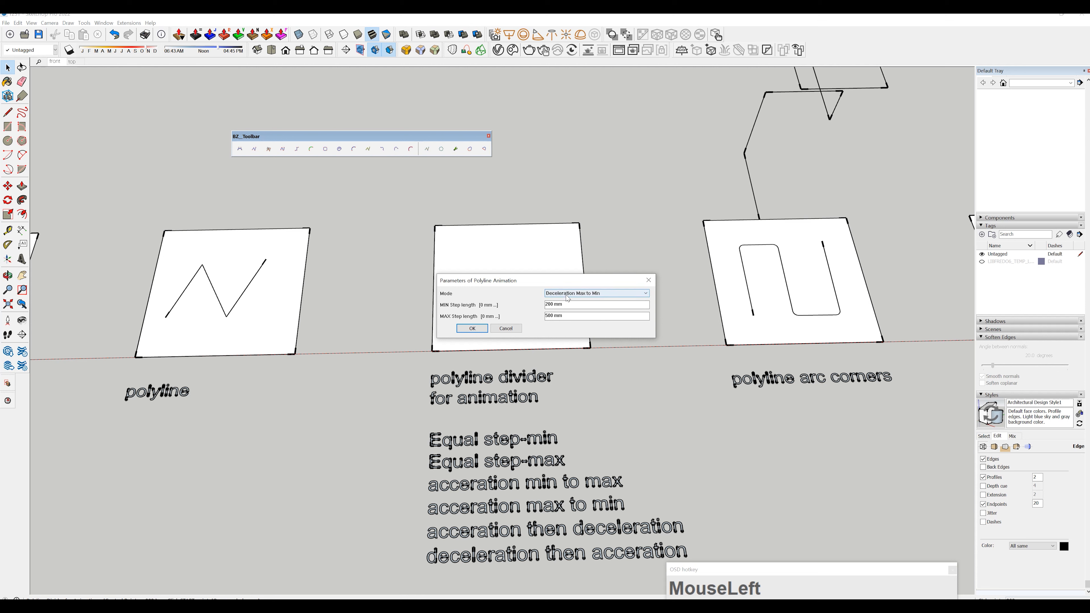
click(577, 296)
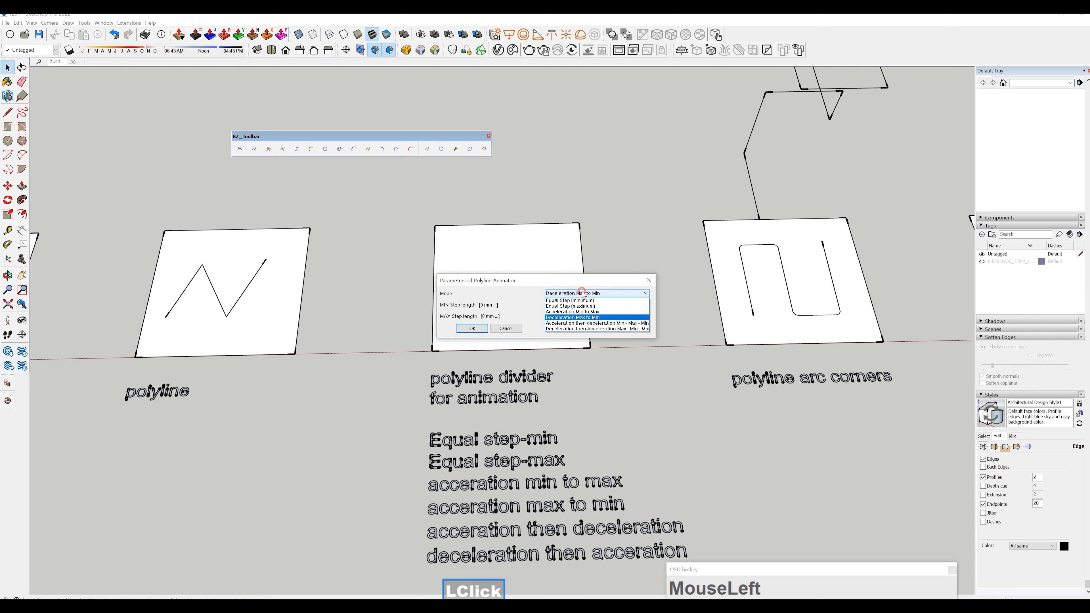
click(568, 324)
click(472, 328)
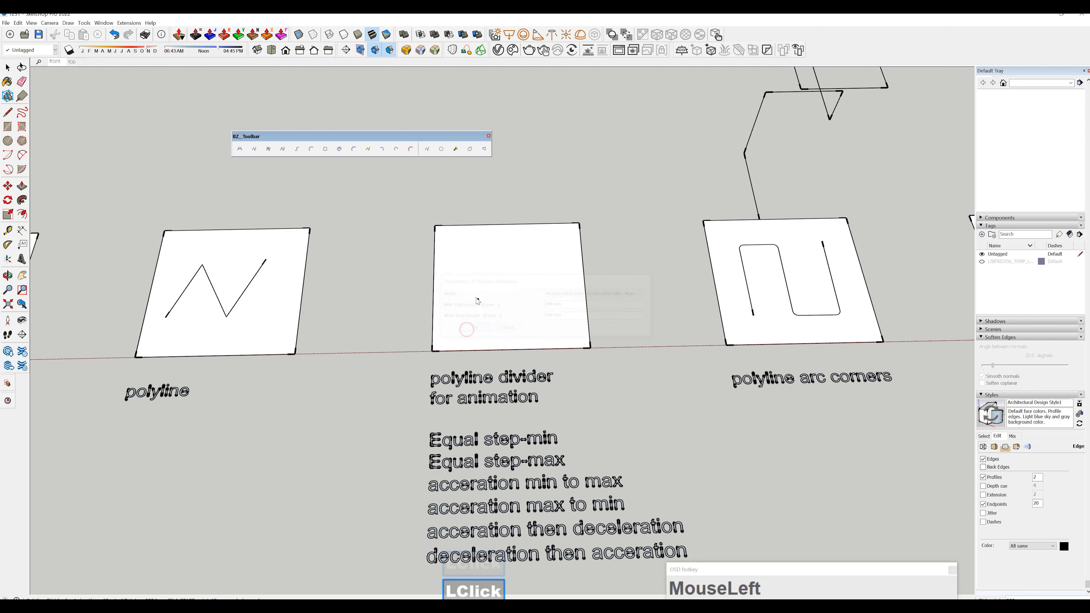
Start a polyline near the divider panel's lower-left corner and remove the three trial zigzag points placed after its start point.
shift+middle_drag(475, 302, 477, 317)
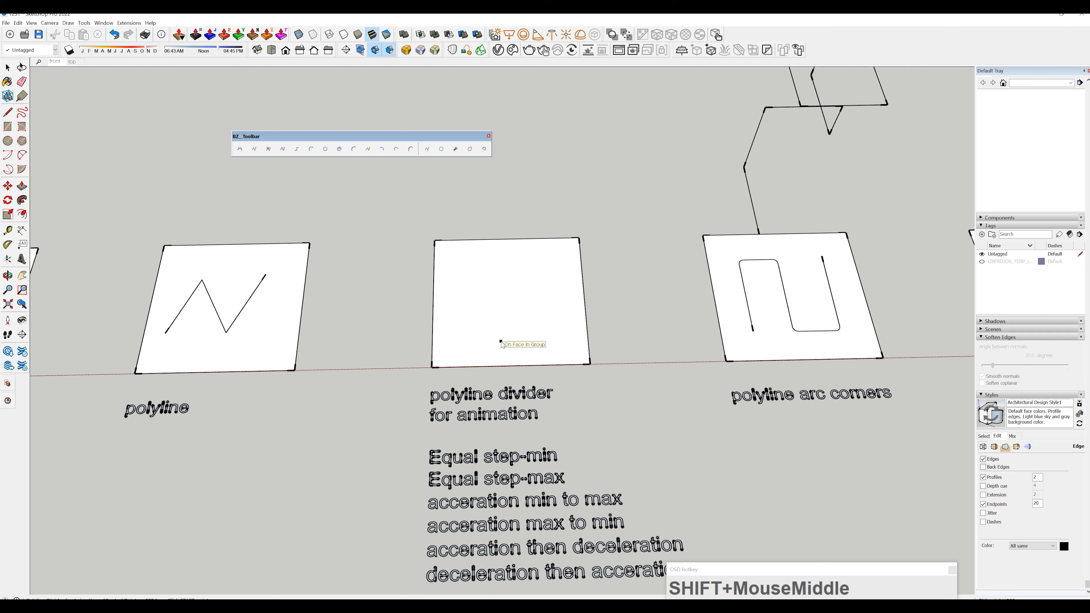
click(449, 329)
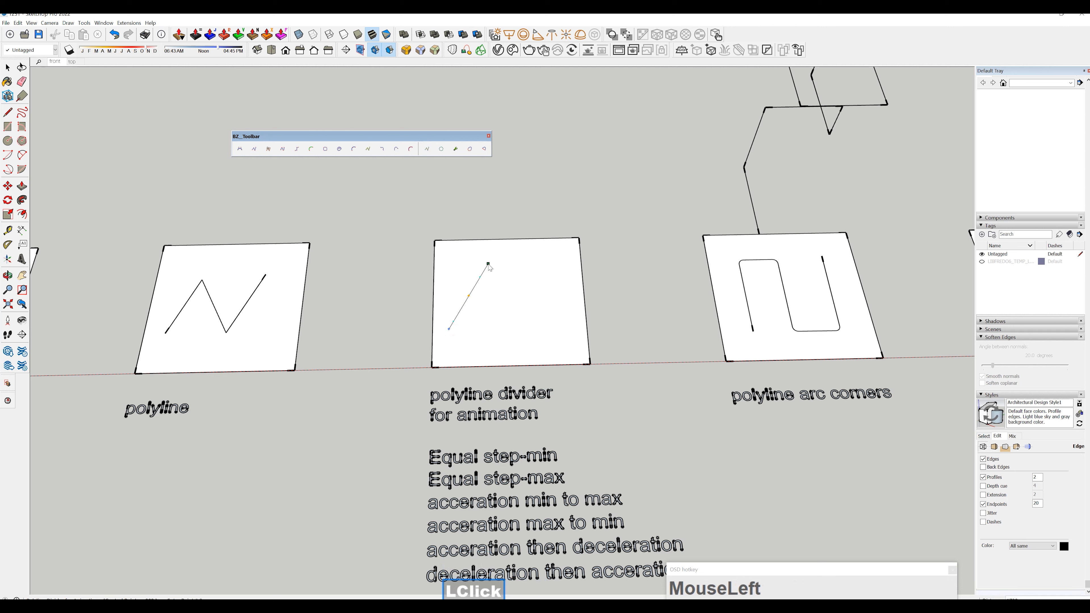
click(489, 264)
click(526, 328)
click(557, 260)
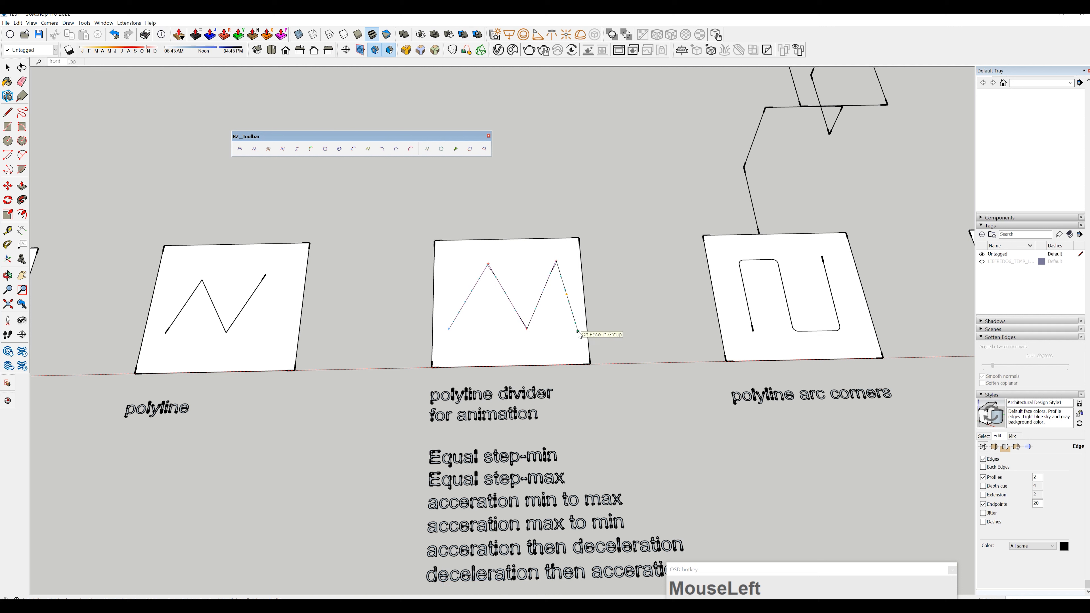
key(Escape)
key(Escape)
key(Escape)
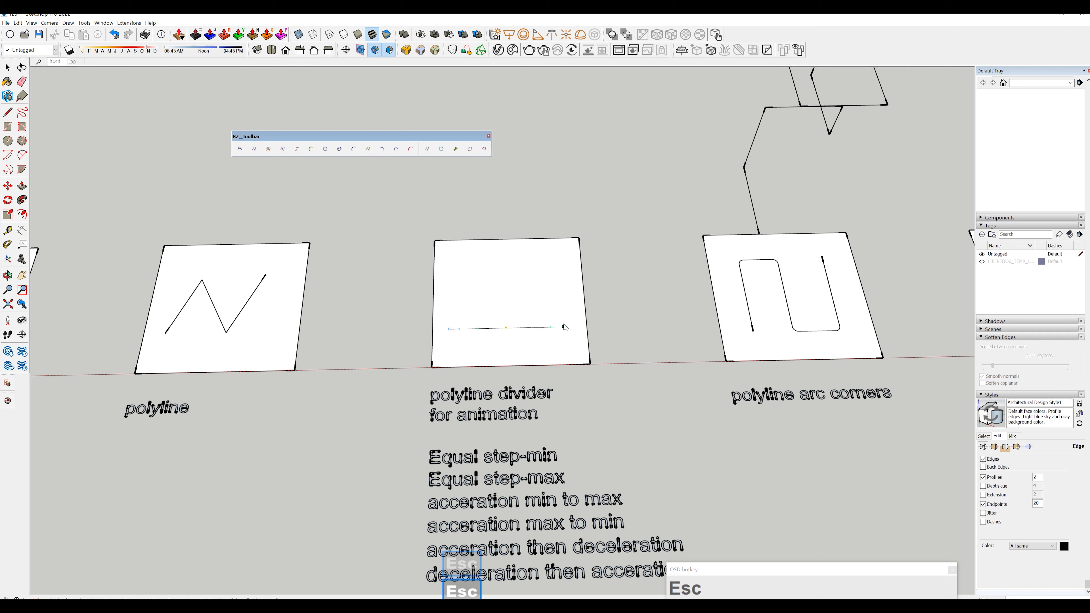
Finish a straight diagonal line at a second point near the divider panel's upper-right corner and leave the divider tool.
click(570, 261)
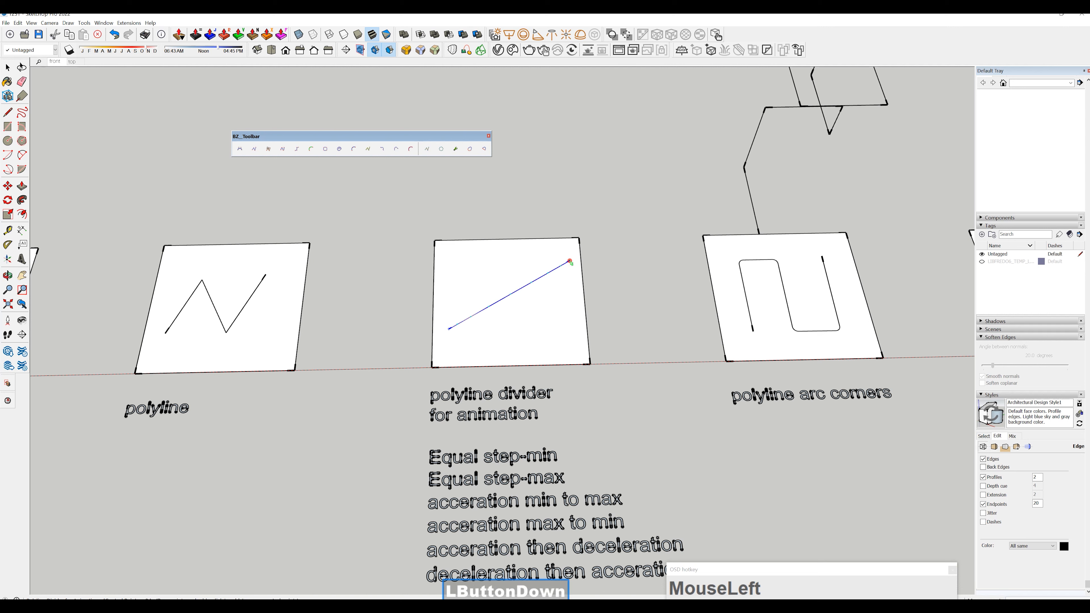
shift+middle_drag(500, 297, 507, 294)
scroll(507, 294, up, 3)
key(space)
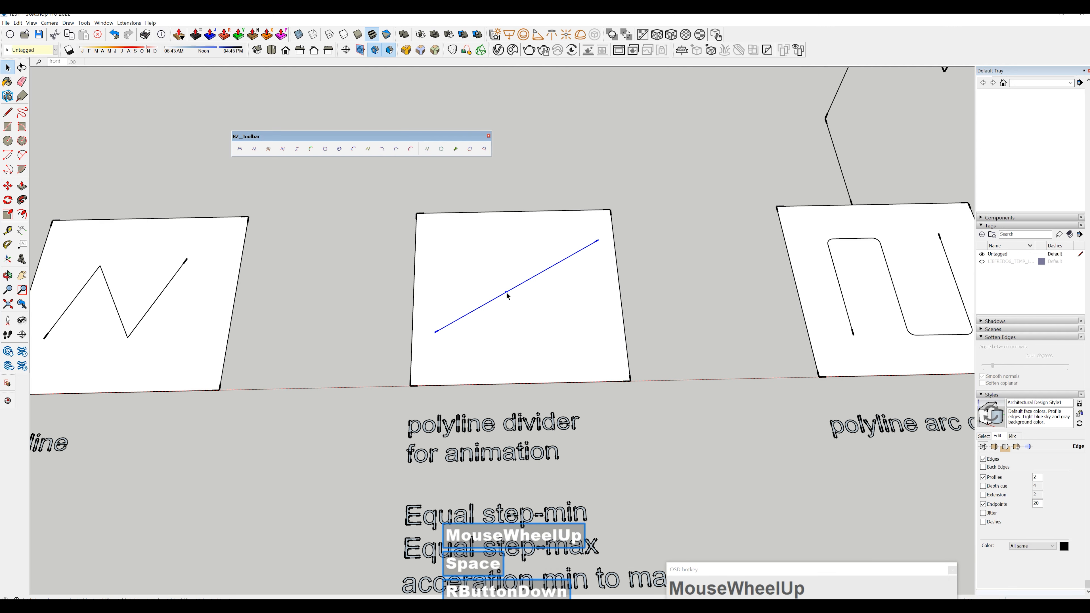
Explode the divided diagonal line into separate edges and measure segments toward its lower-left end with the Tape Measure.
right_click(507, 294)
click(548, 344)
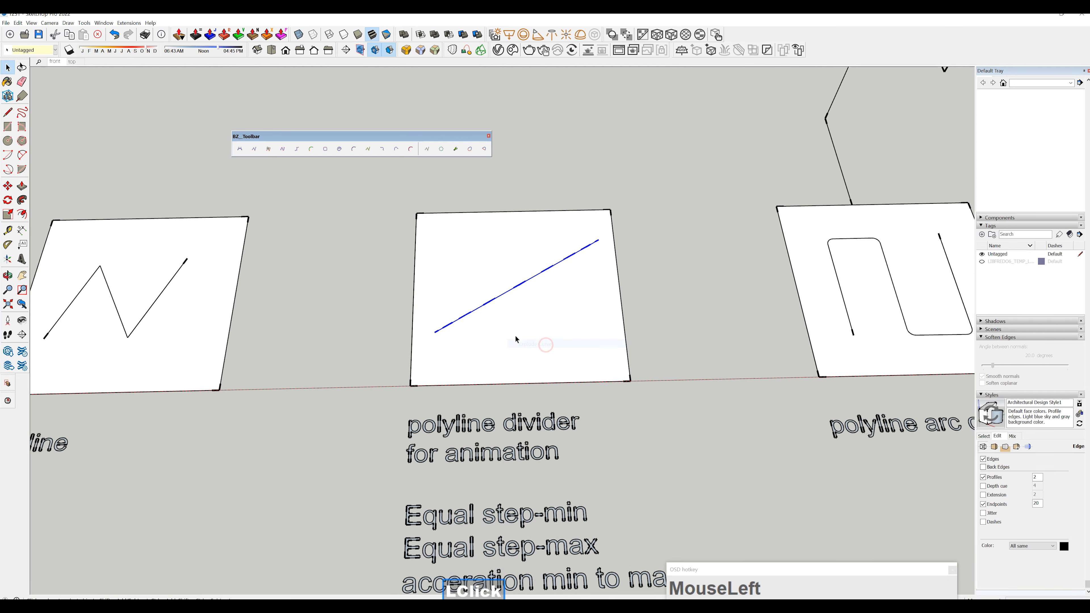
scroll(472, 337, up, 4)
key(t)
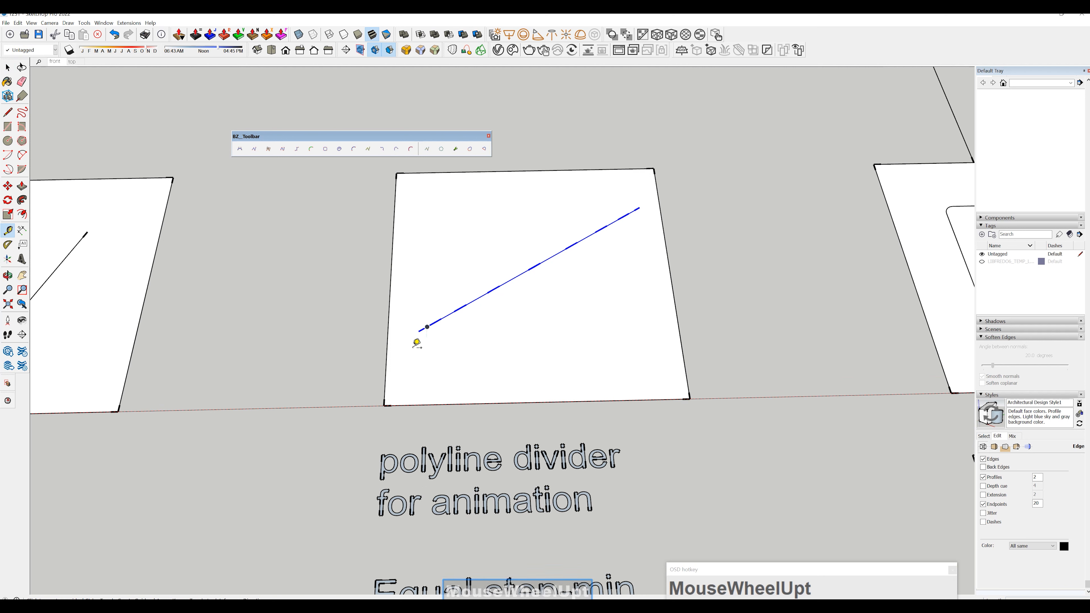
click(419, 330)
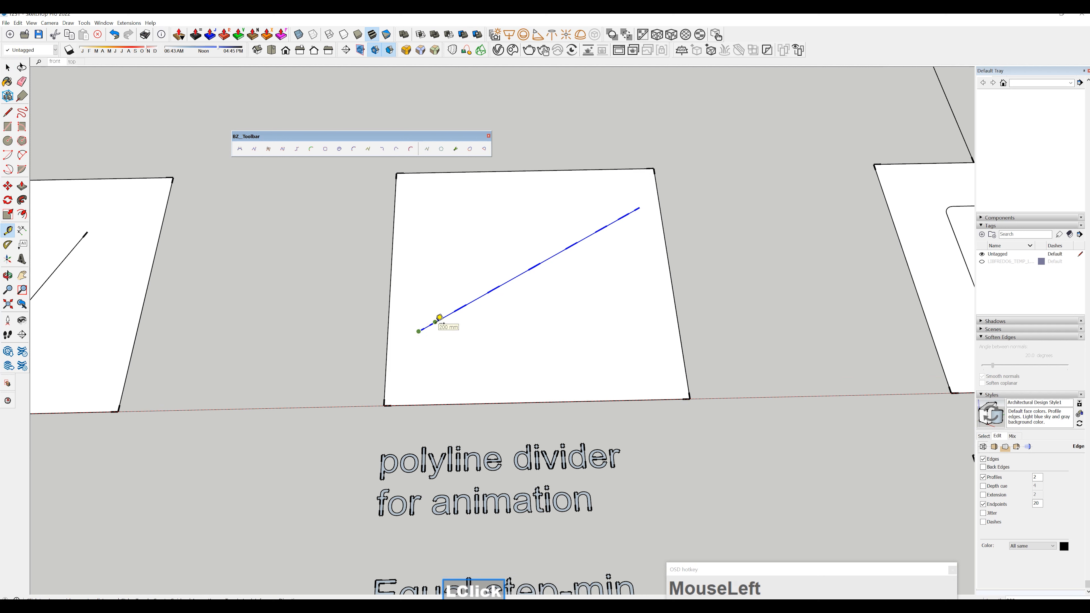
click(435, 322)
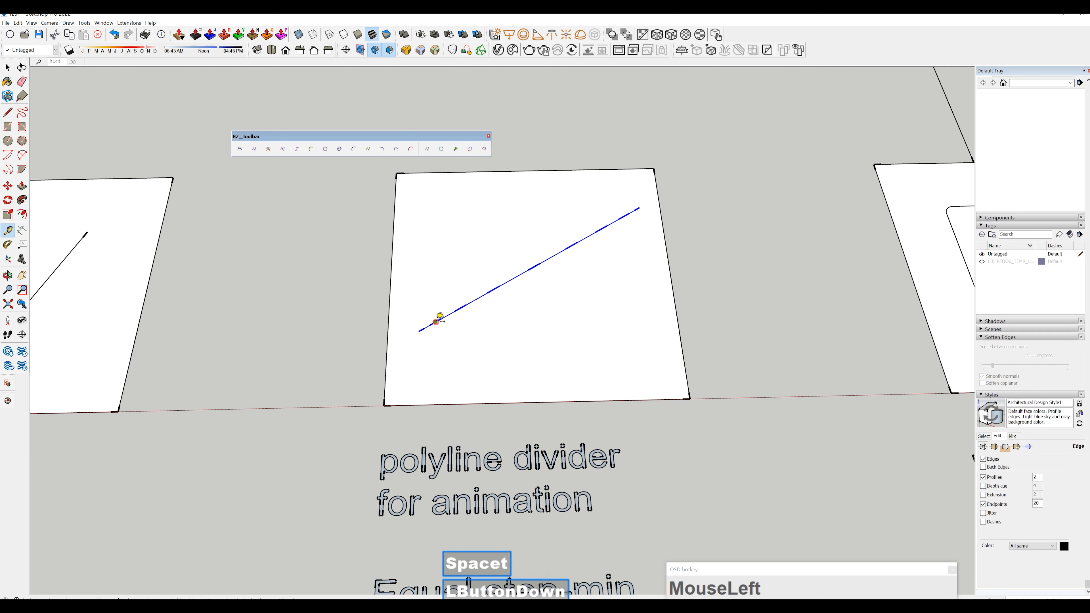
click(460, 308)
click(495, 289)
key(space)
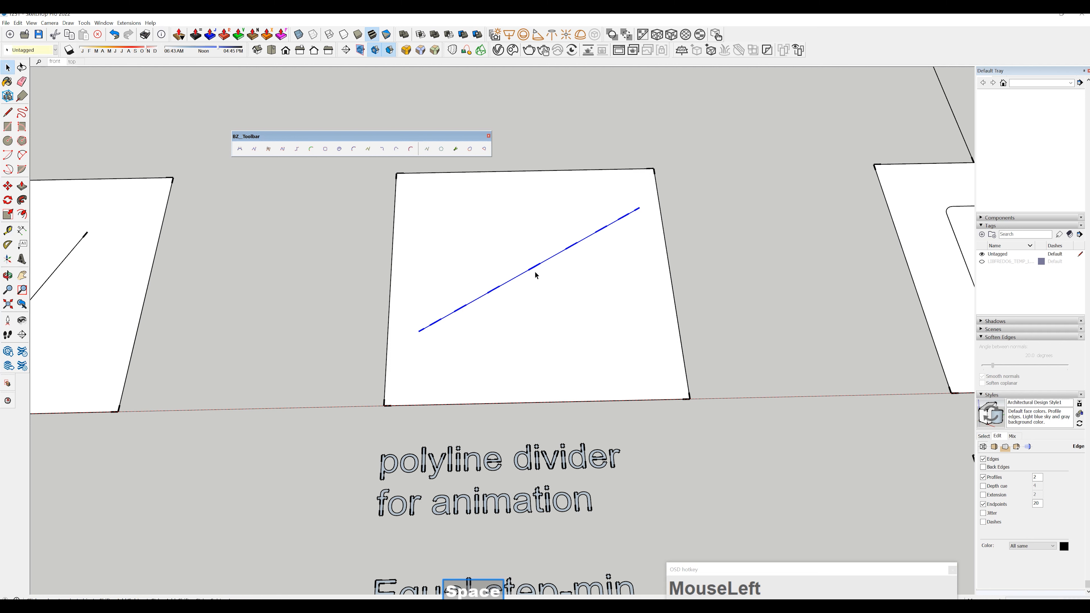
Measure the neighbouring segments just past the middle of the exploded diagonal line with the Tape Measure.
key(t)
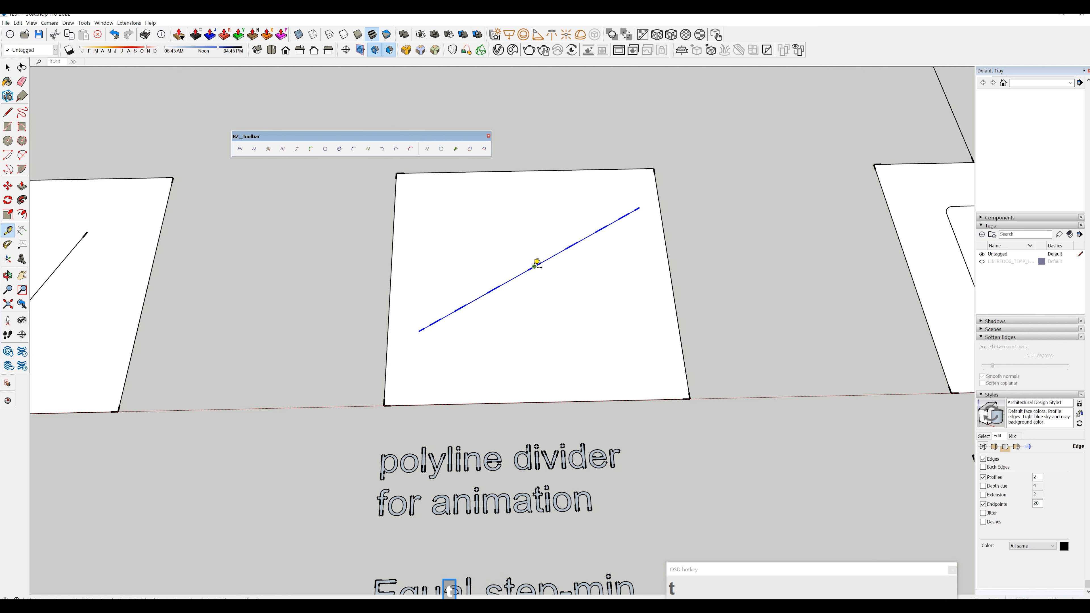
click(535, 267)
click(573, 246)
key(space)
key(t)
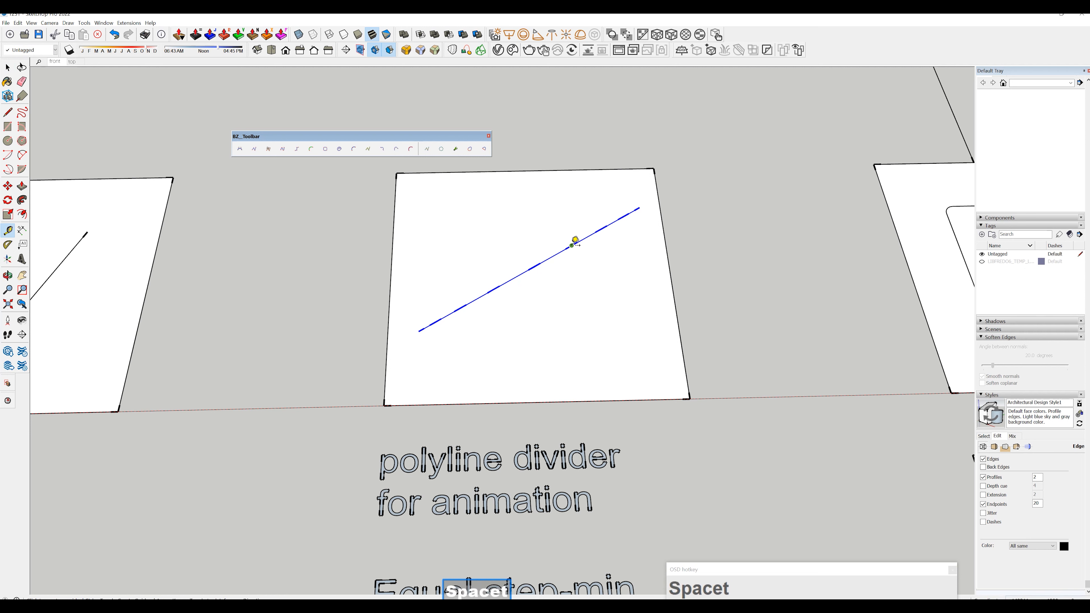
drag(571, 246, 608, 227)
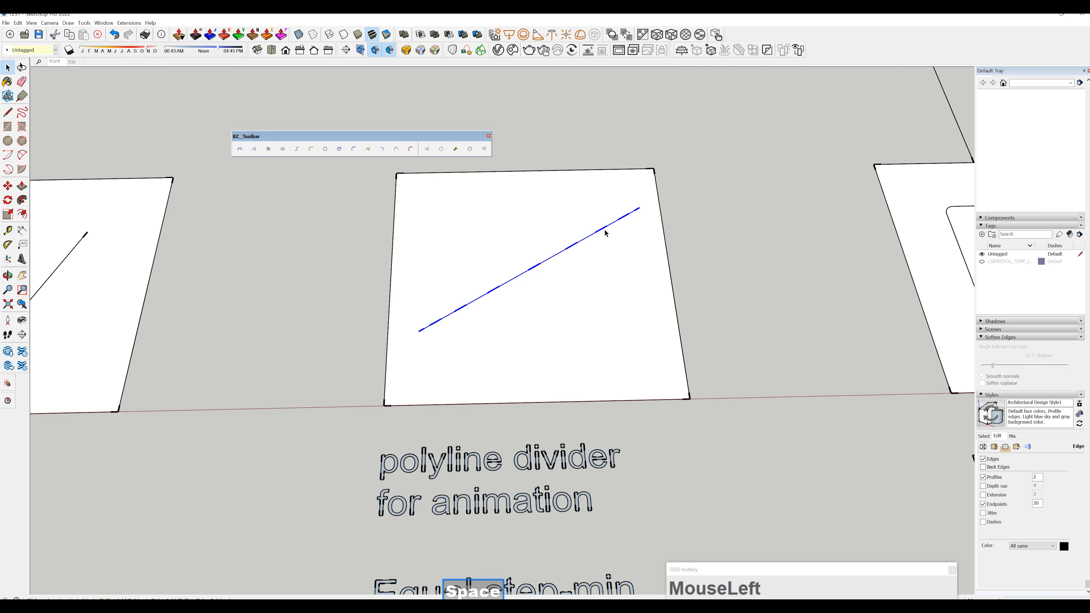
Measure the last two segments at the exploded diagonal line's upper-right end.
key(space)
key(t)
click(602, 229)
click(623, 217)
key(space)
key(t)
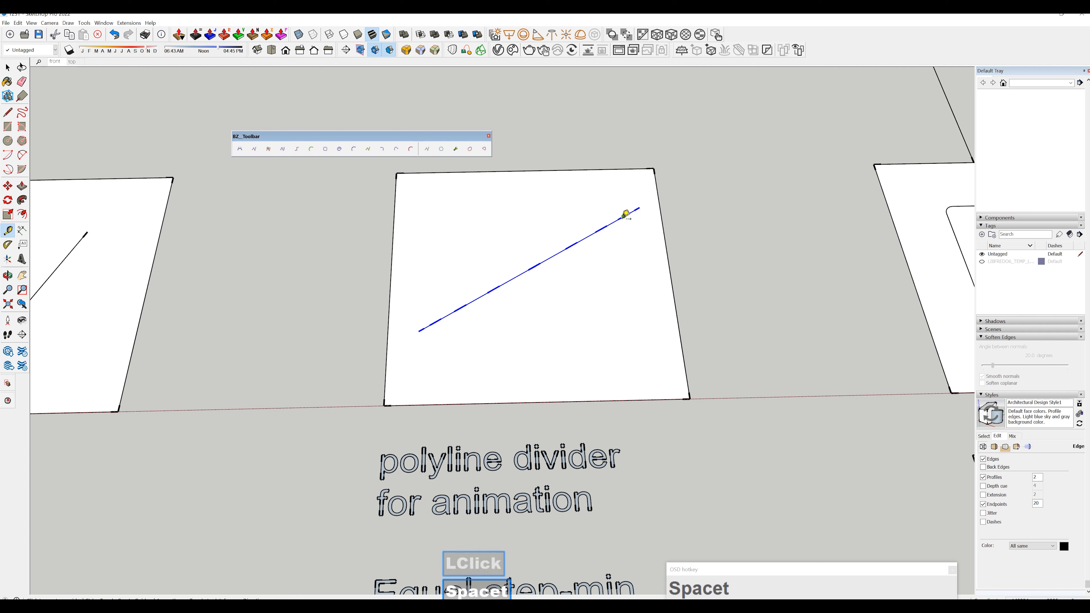
click(623, 217)
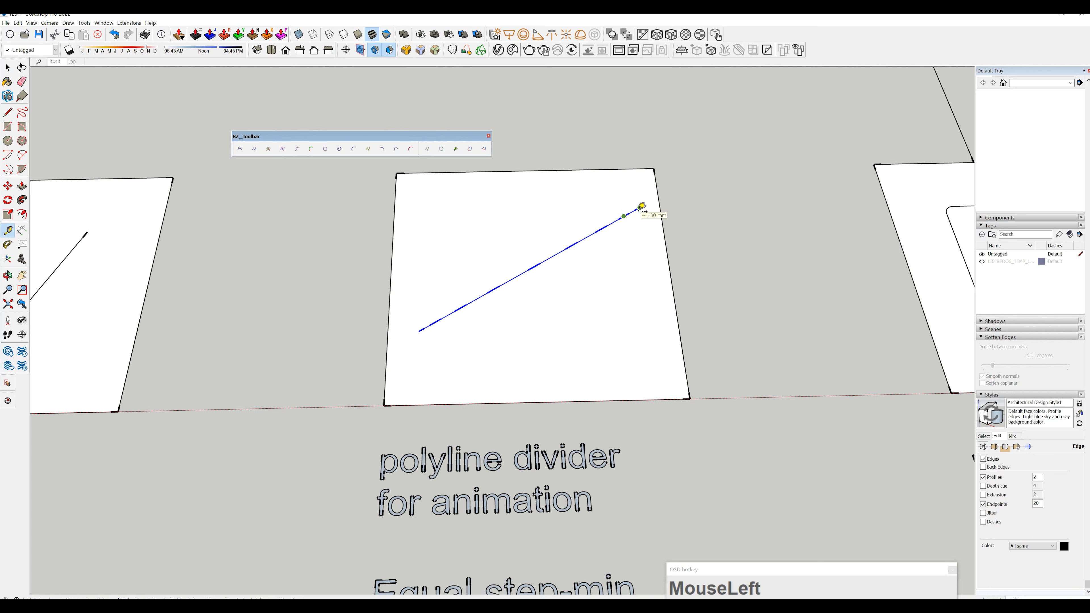
key(space)
Erase the exploded diagonal line from the polyline divider panel.
scroll(573, 258, down, 2)
shift+middle_drag(544, 287, 512, 274)
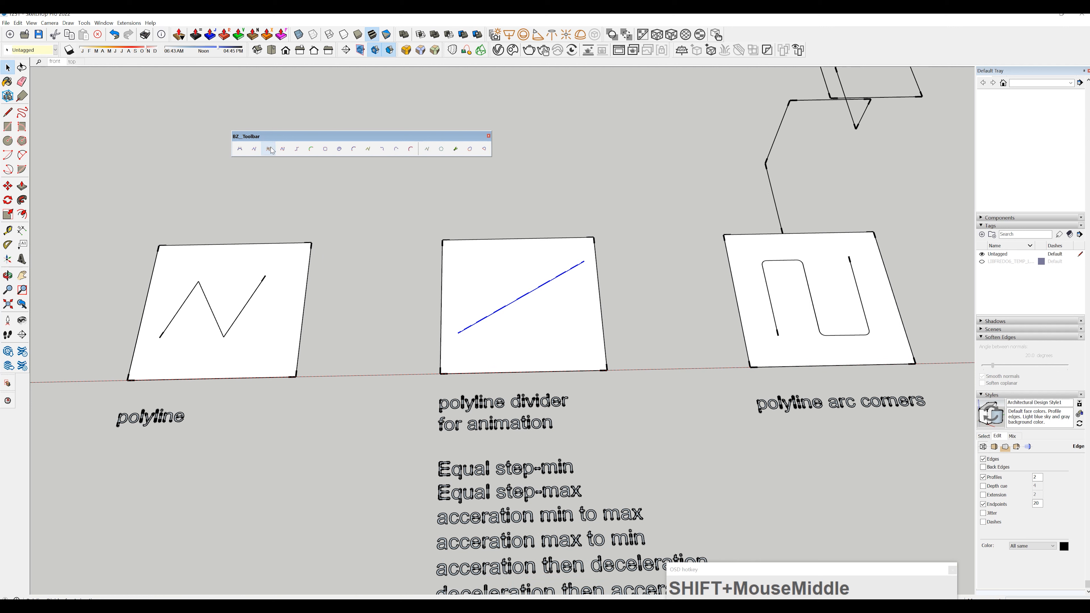
key(Delete)
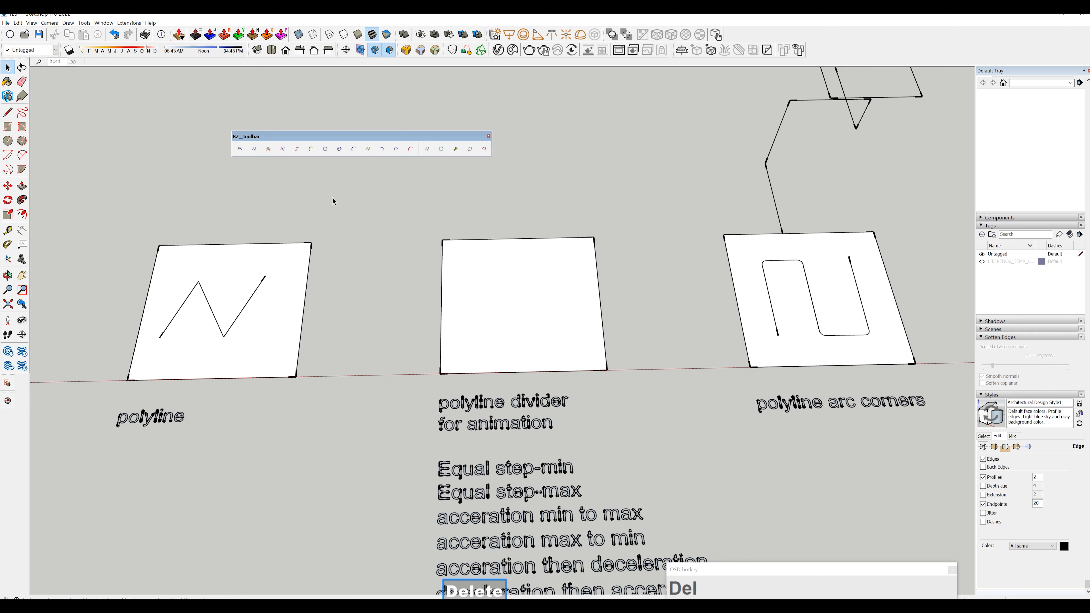
click(268, 150)
click(573, 293)
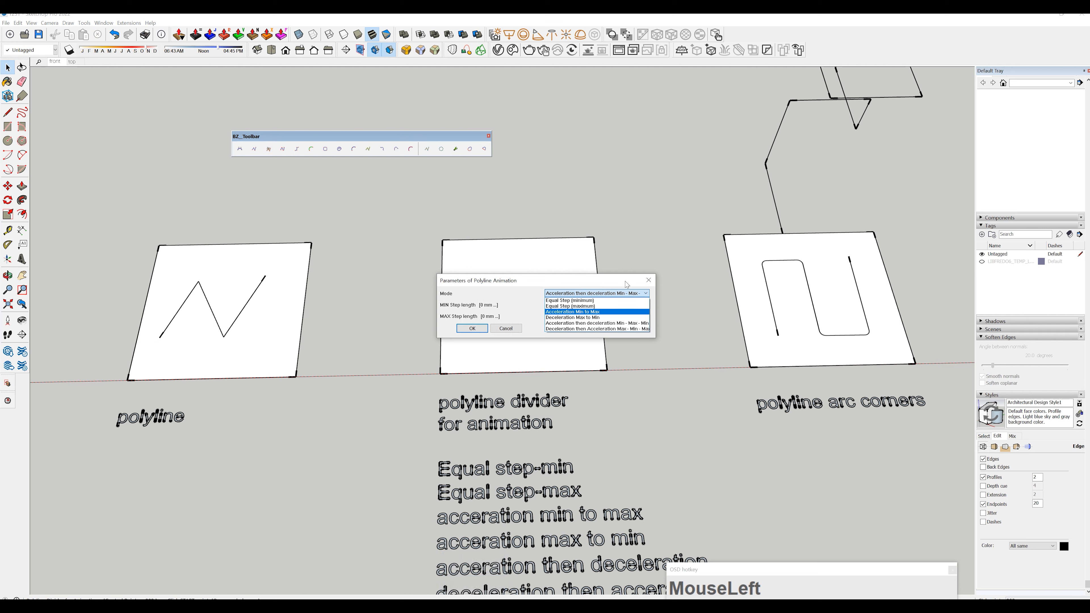
click(472, 328)
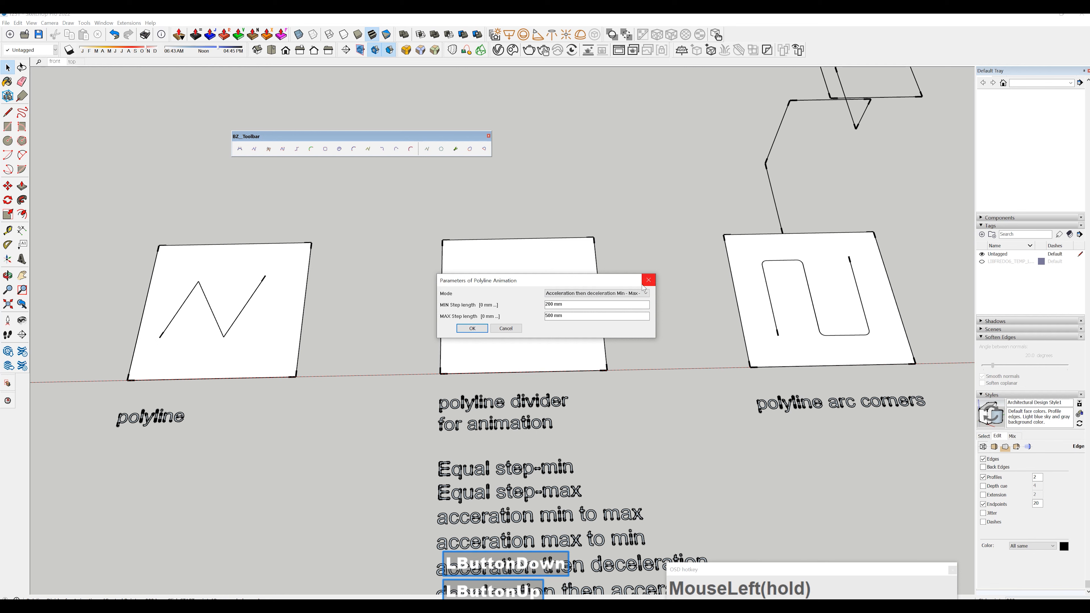
Turn off the Endpoints edge style and bring the polyline arc corners panel into view.
scroll(585, 321, down, 3)
mouse_move(516, 368)
shift+middle_down()
mouse_move(350, 297)
mouse_move(297, 289)
shift+middle_up()
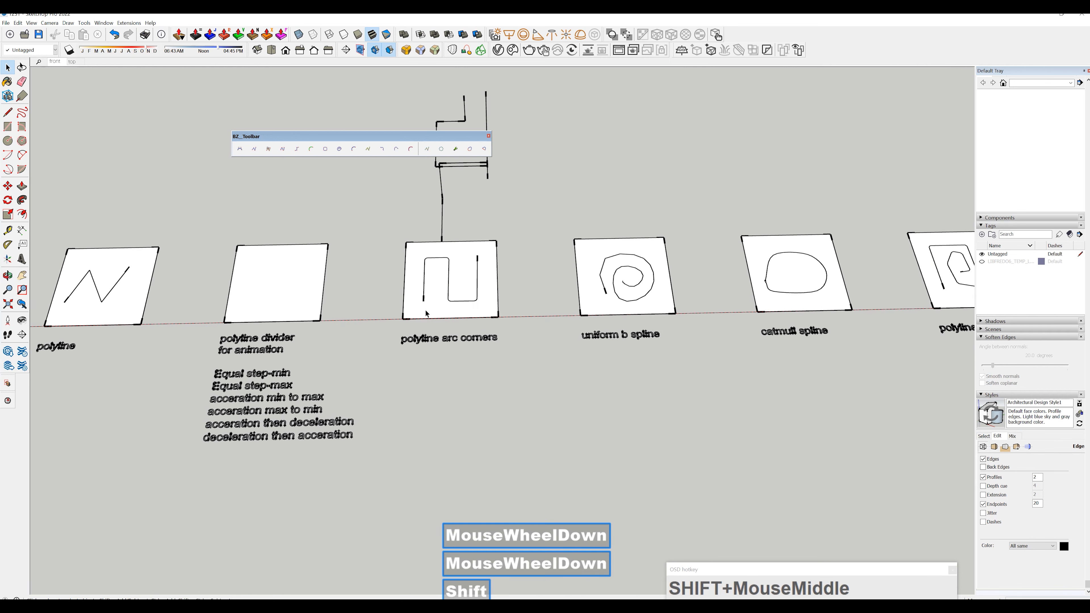
shift+middle_drag(453, 329, 462, 331)
scroll(446, 357, up, 3)
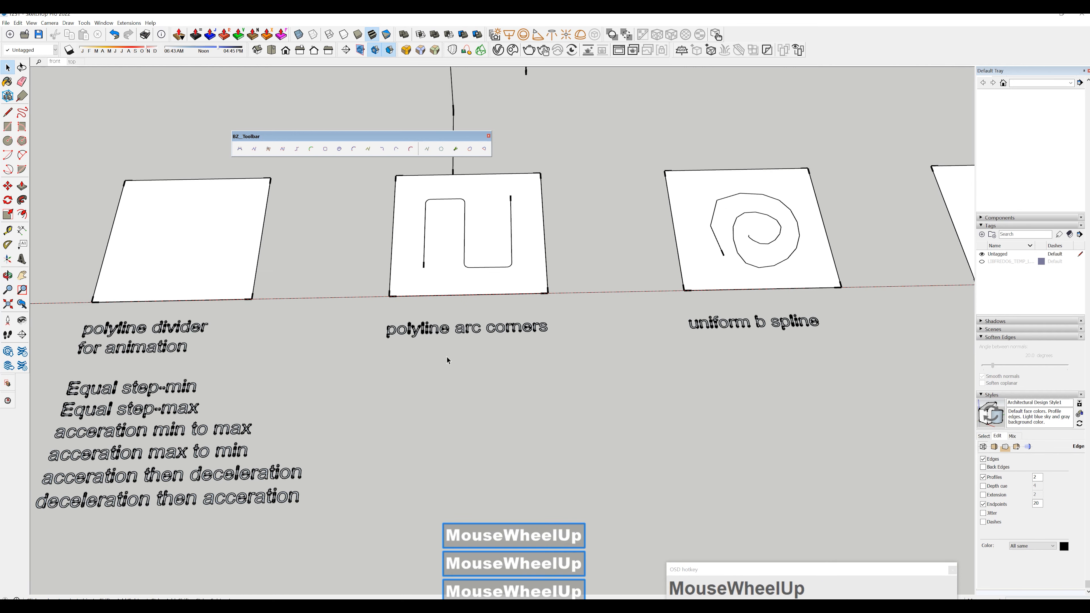
click(984, 505)
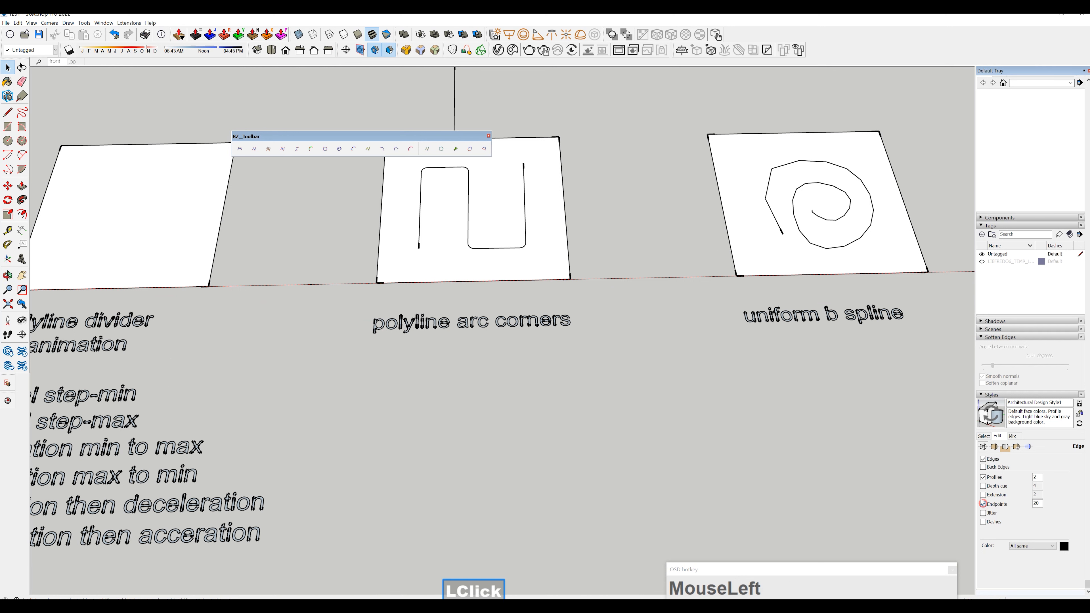
shift+middle_drag(439, 279, 436, 385)
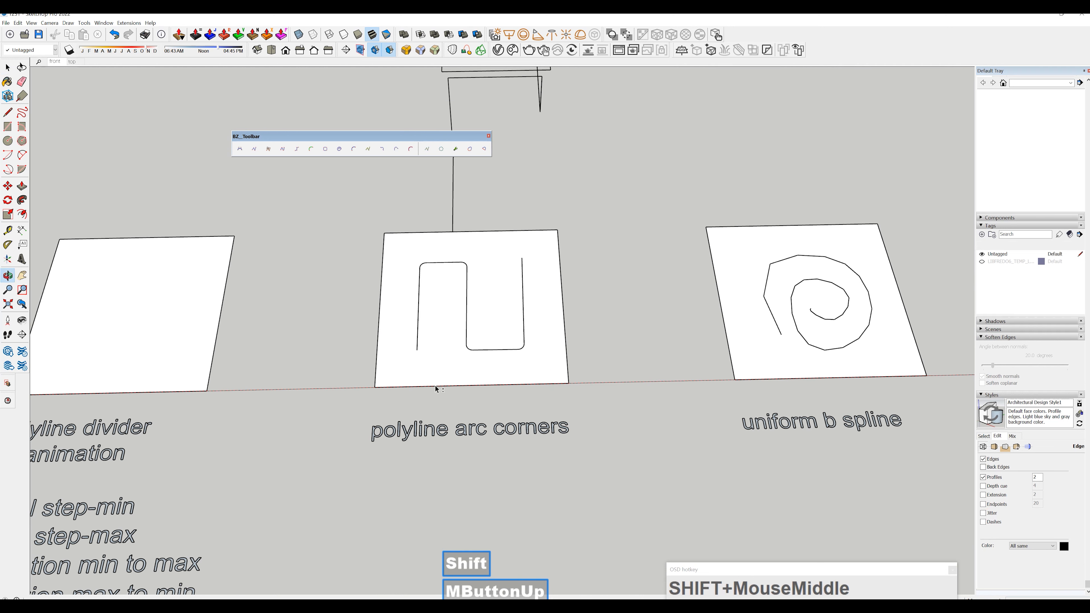
Erase the existing rounded-corner polyline from the polyline arc corners panel.
scroll(420, 325, up, 3)
scroll(420, 326, down, 3)
key(e)
drag(461, 310, 459, 314)
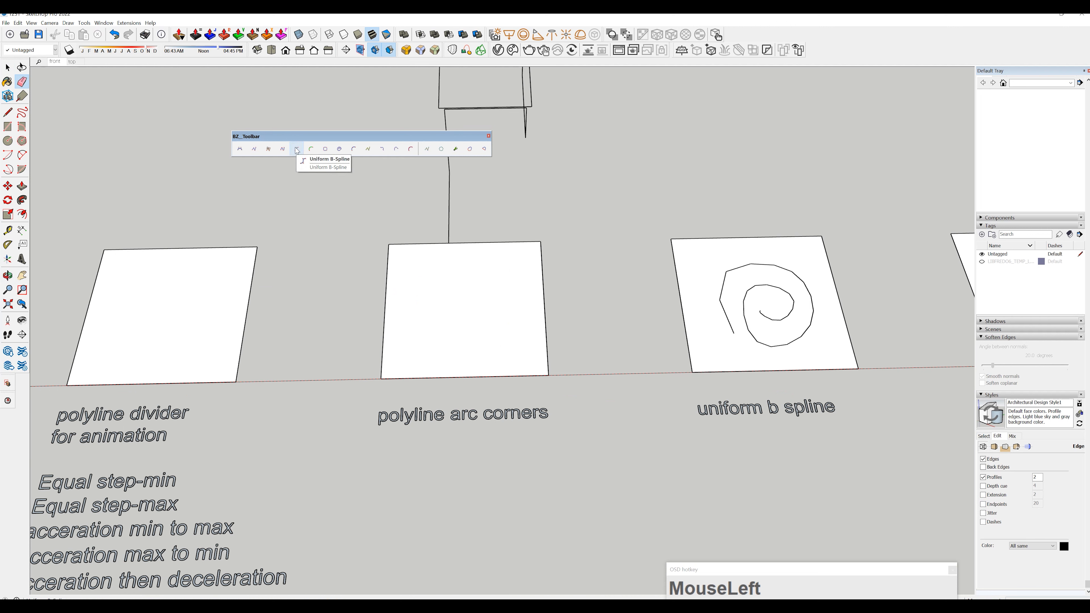
Draw a five-segment square-wave line on the polyline arc corners panel using Polyline Arc Corners with a 100 mm offset.
click(283, 149)
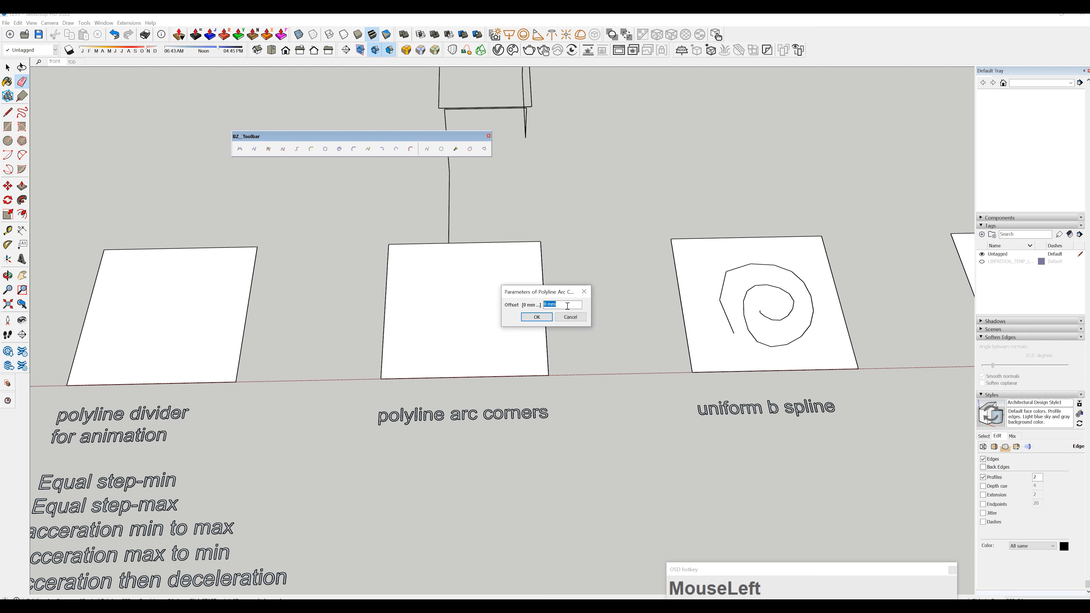
text(100)
click(536, 316)
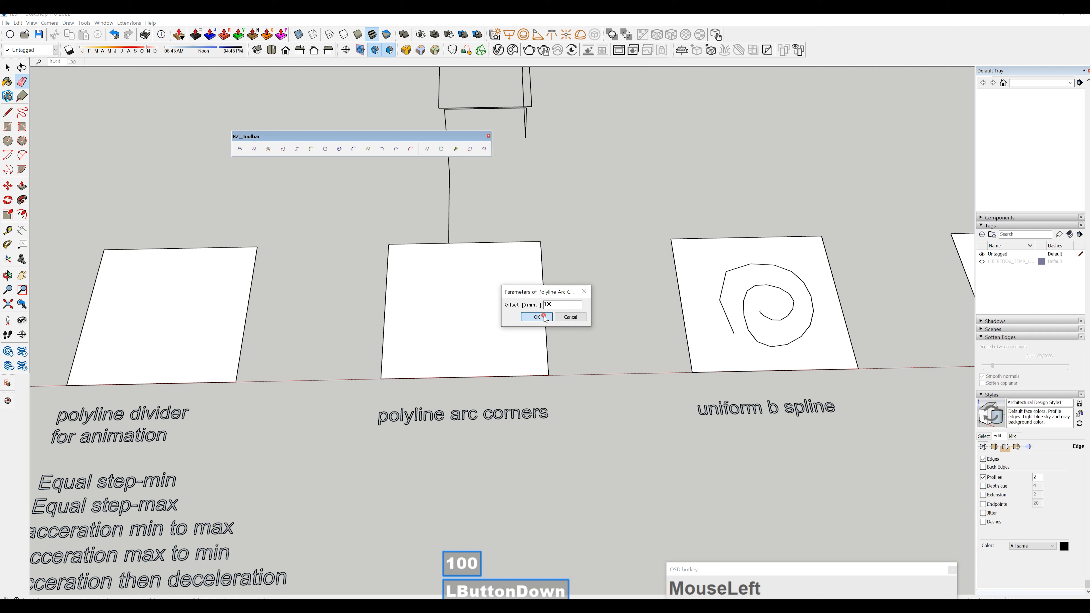
click(416, 343)
click(420, 269)
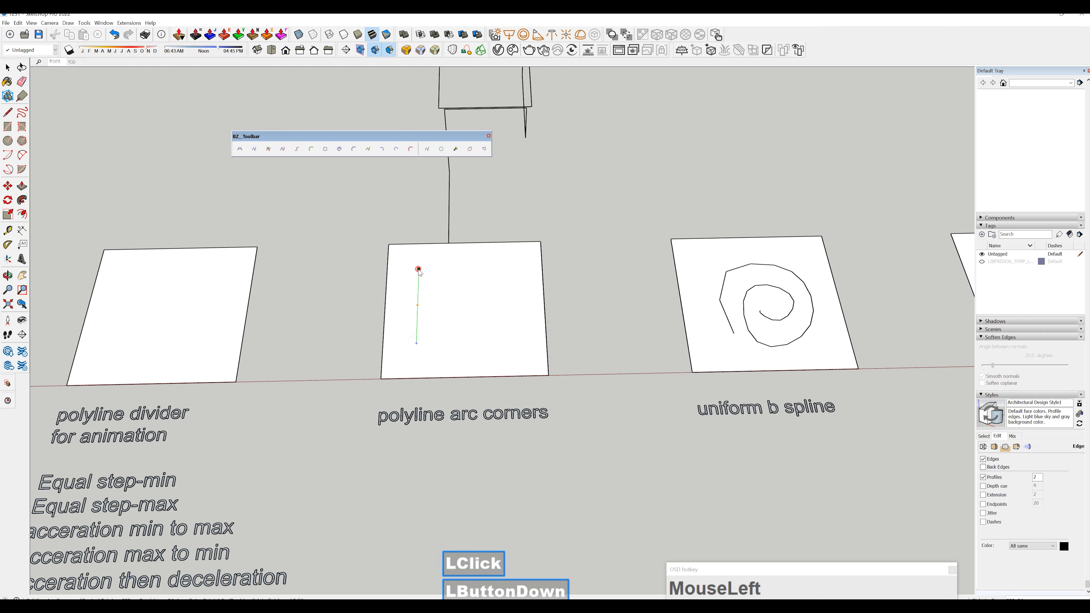
click(463, 269)
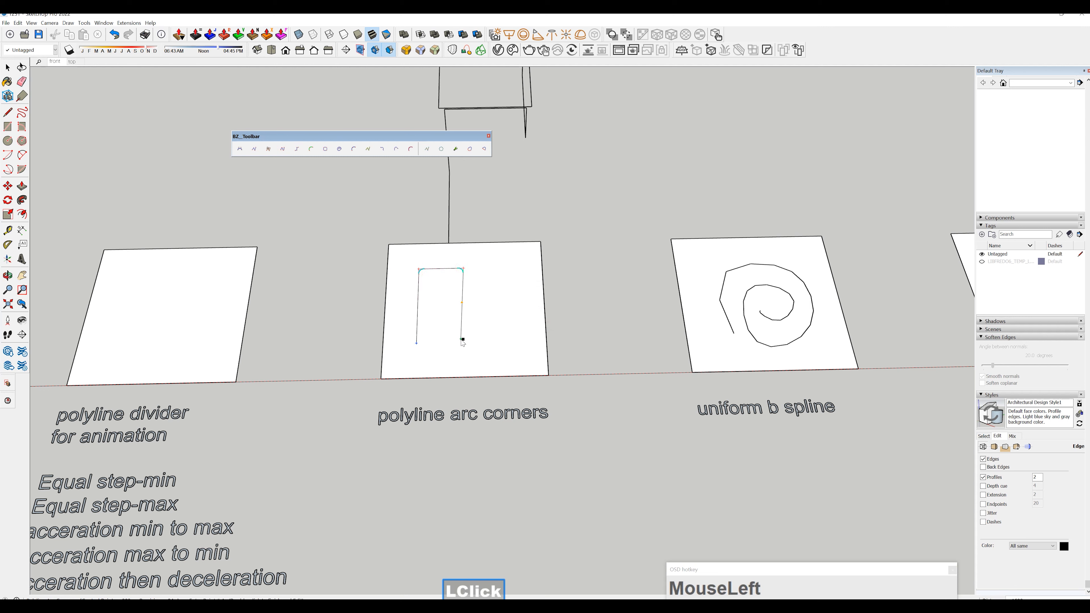
click(462, 339)
click(510, 339)
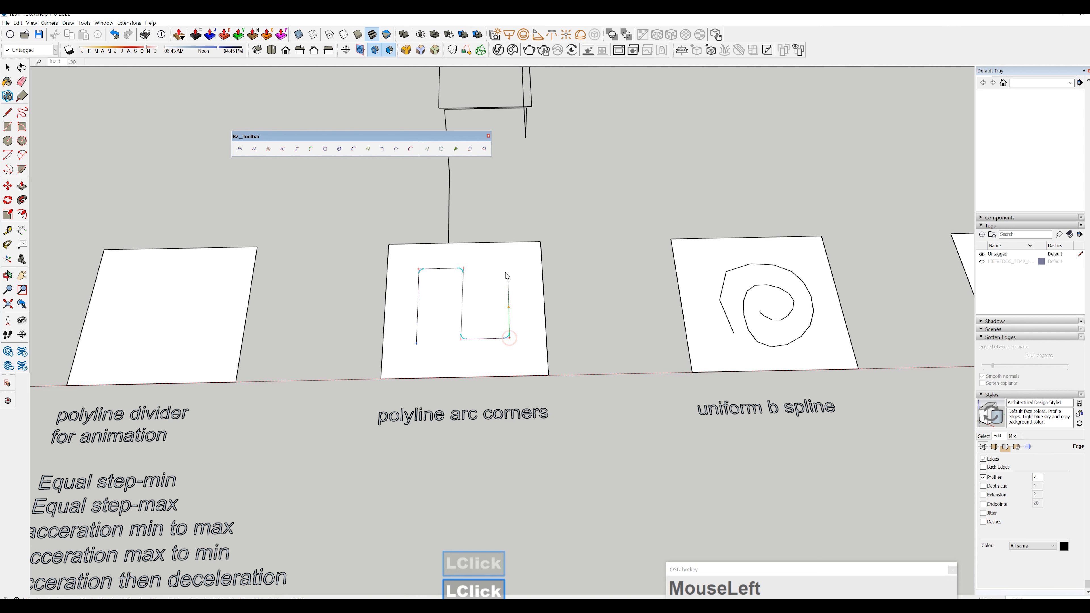
click(506, 268)
key(space)
scroll(515, 326, up, 4)
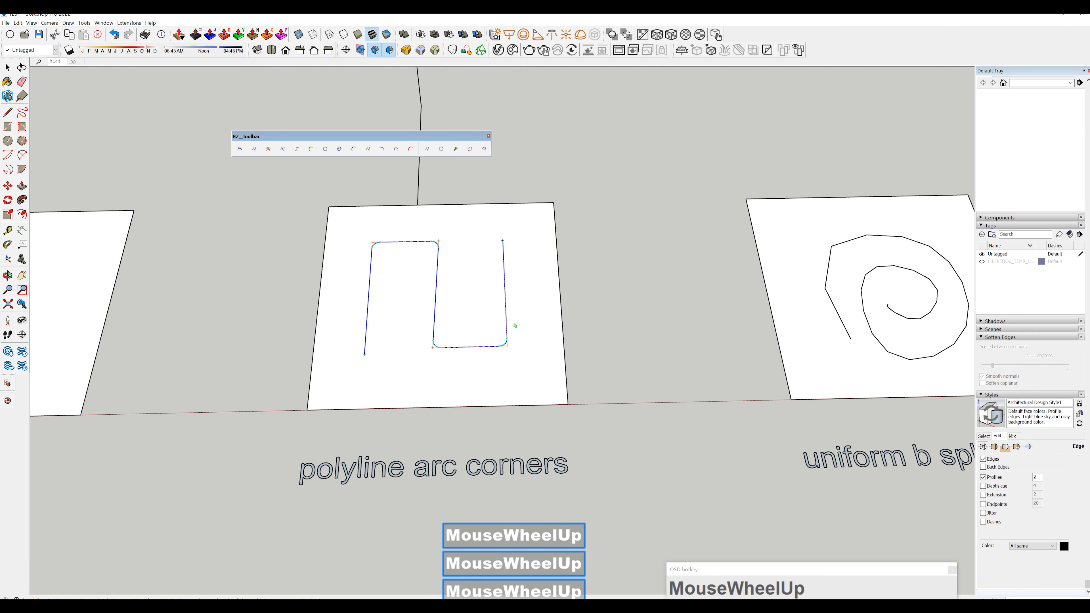
Convert the whole 3D polyline rising behind the arc corners panel to Polyline Arc Corners with a 500 mm offset.
mouse_move(504, 350)
middle_down()
mouse_move(303, 177)
mouse_move(433, 287)
mouse_move(497, 373)
mouse_move(324, 263)
mouse_move(499, 350)
middle_up()
scroll(433, 288, down, 4)
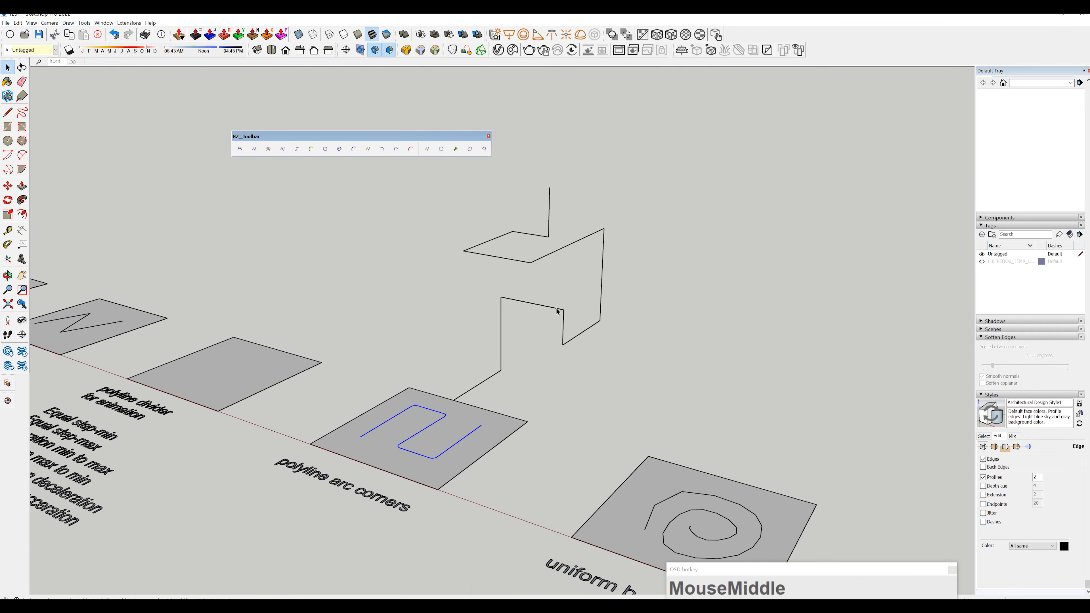
middle_drag(560, 313, 524, 263)
middle_drag(455, 417, 662, 259)
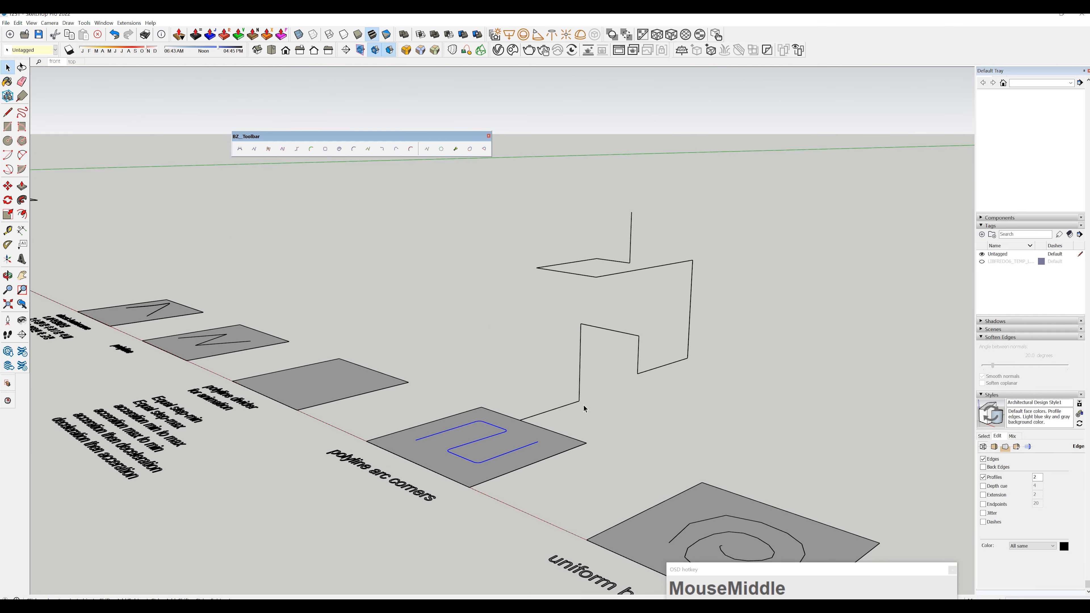
middle_drag(674, 369, 695, 313)
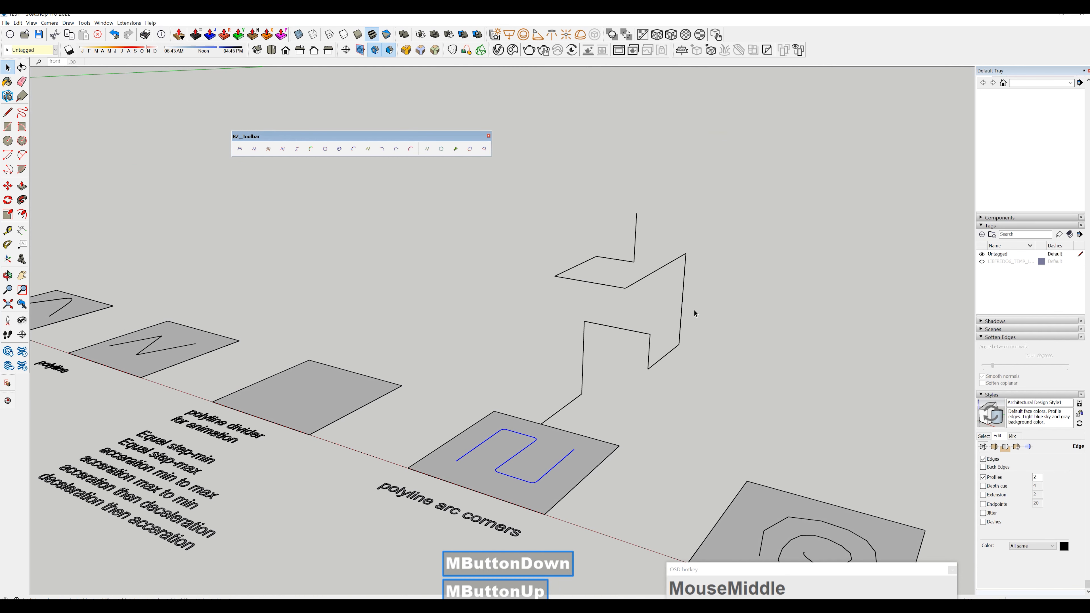
triple_click(642, 282)
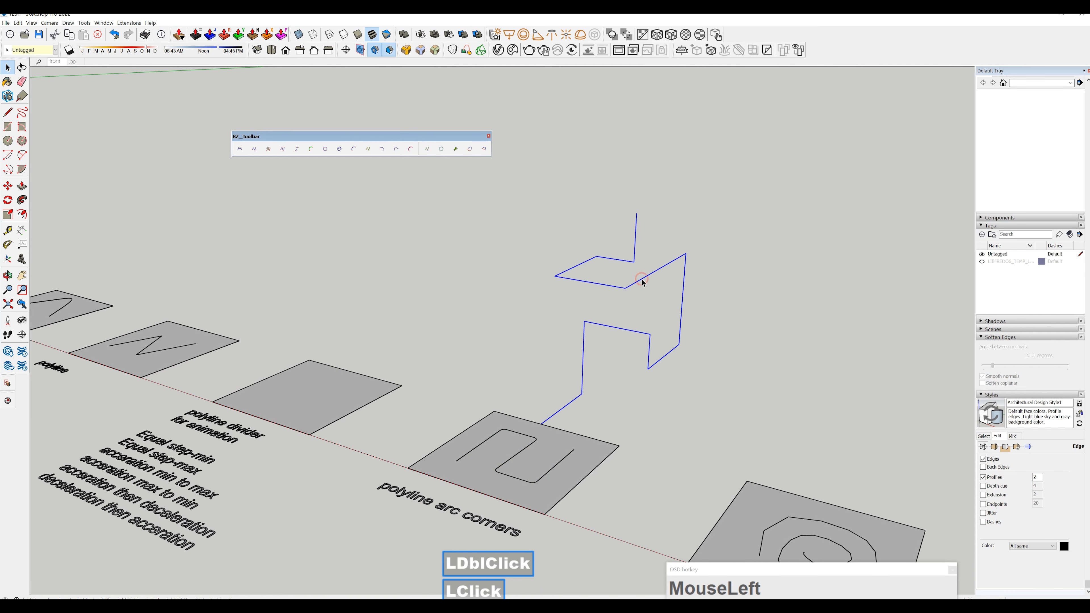
right_click(644, 283)
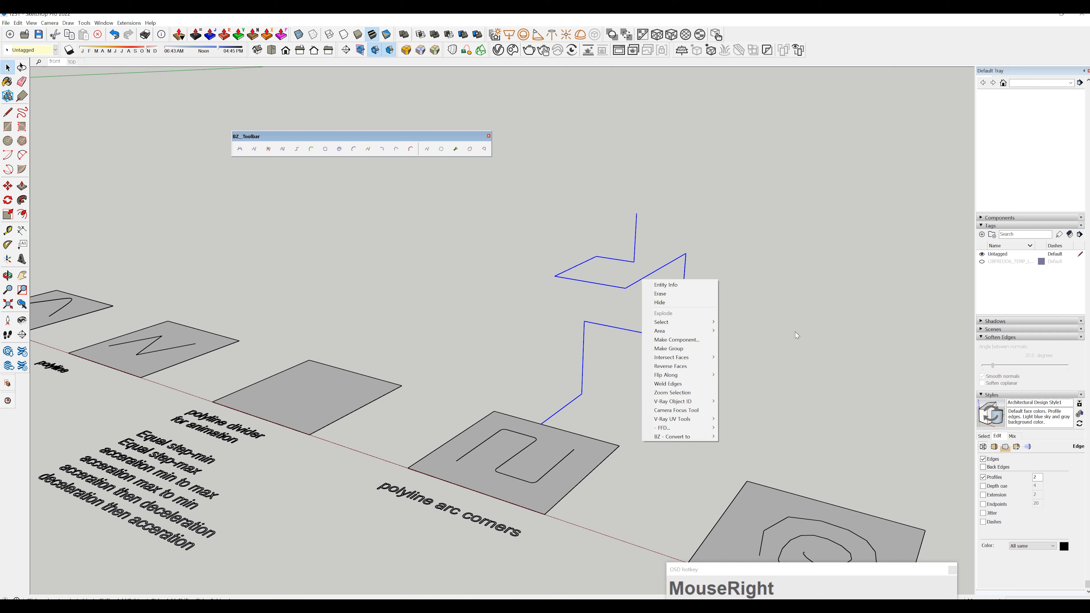
mouse_move(692, 438)
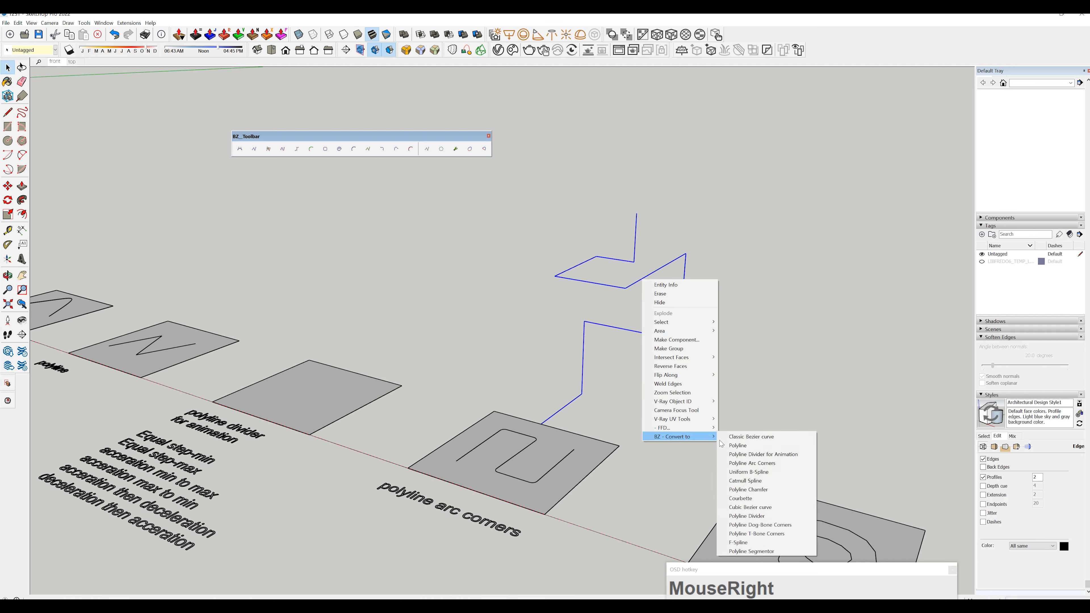
click(780, 469)
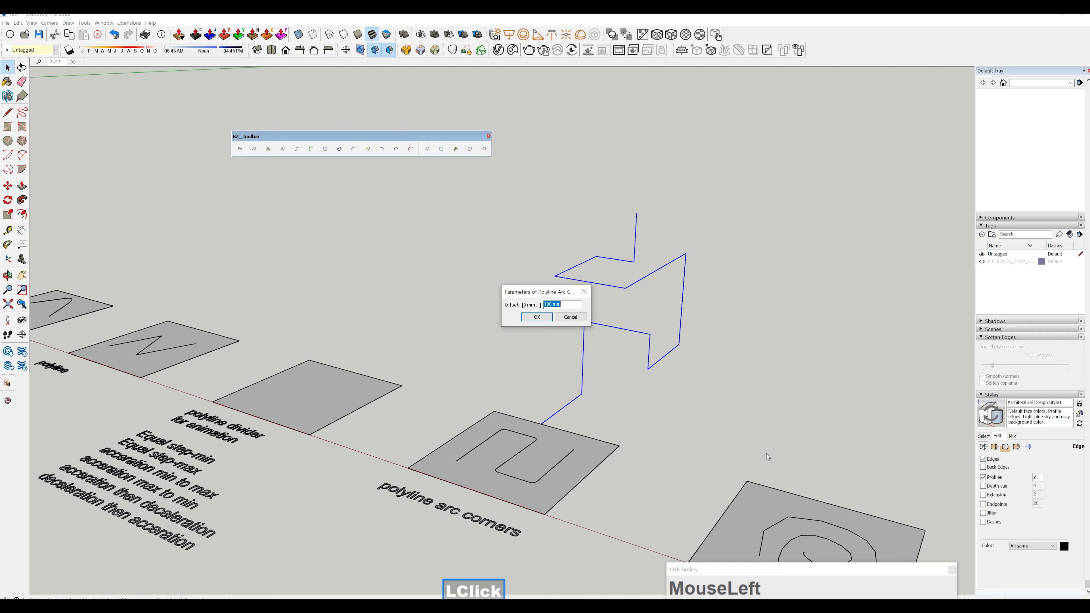
text(500)
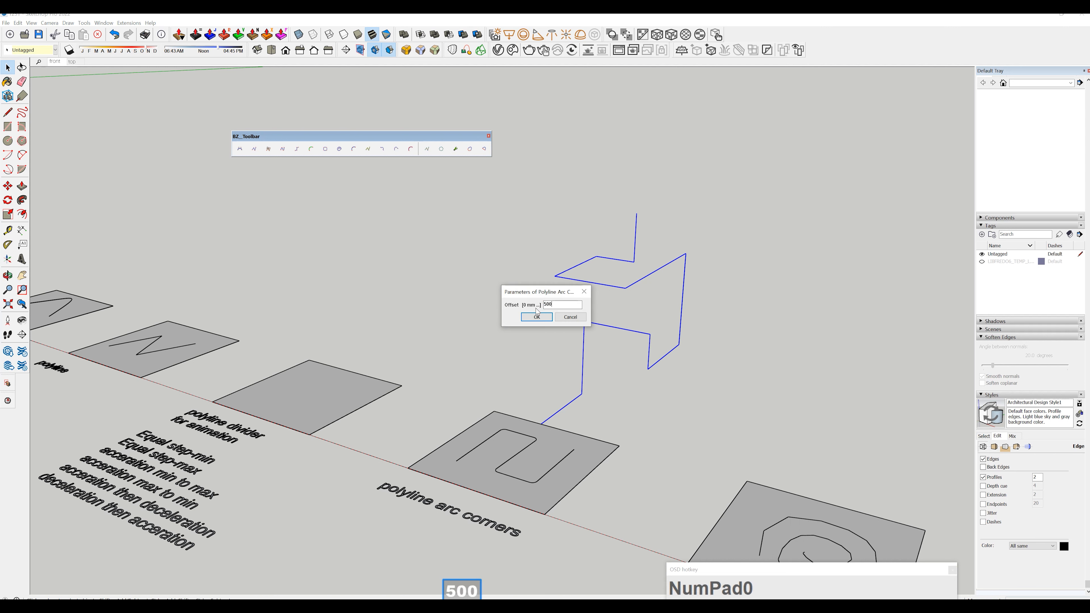
click(536, 316)
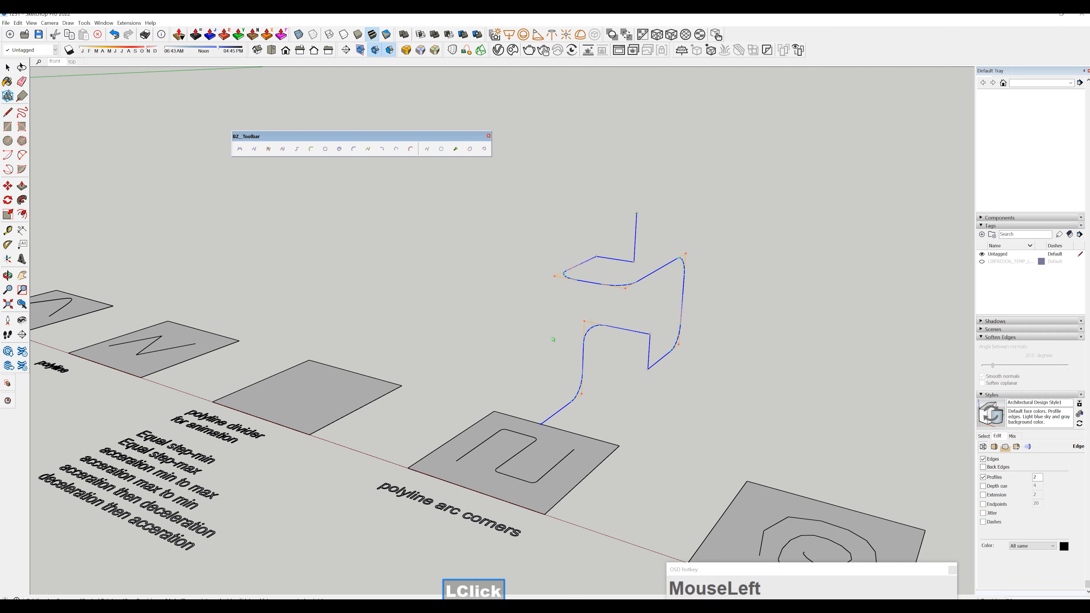
middle_drag(557, 336, 632, 325)
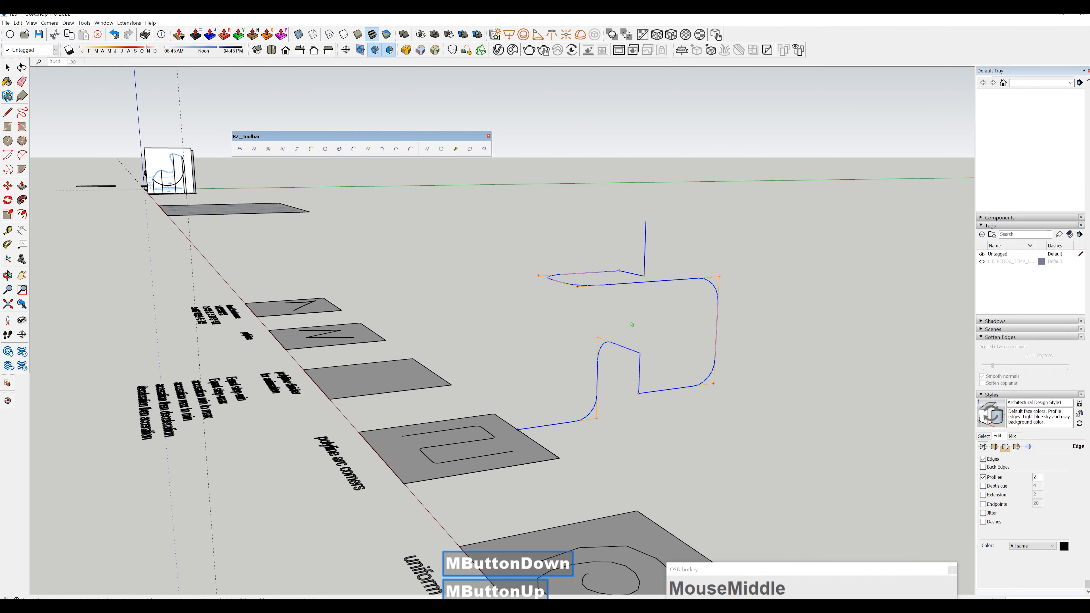
Examine the rounded and sharp corners of the 3D polyline from several angles, comparing its segment lengths with the corner offset.
double_click(627, 404)
middle_drag(628, 402, 765, 481)
scroll(765, 480, down, 5)
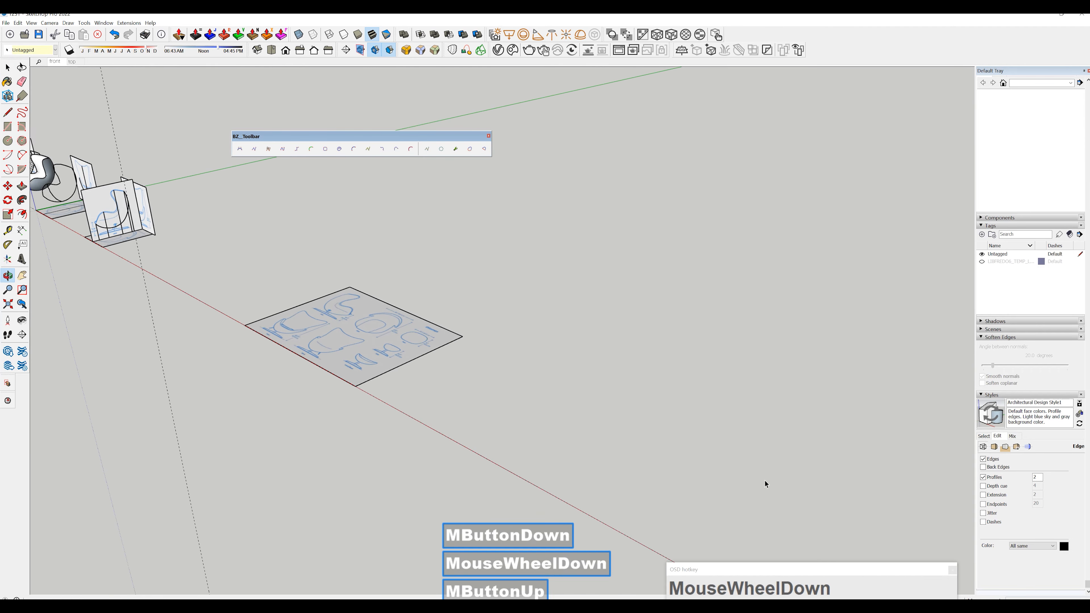
shift+middle_drag(616, 470, 463, 372)
scroll(447, 349, up, 6)
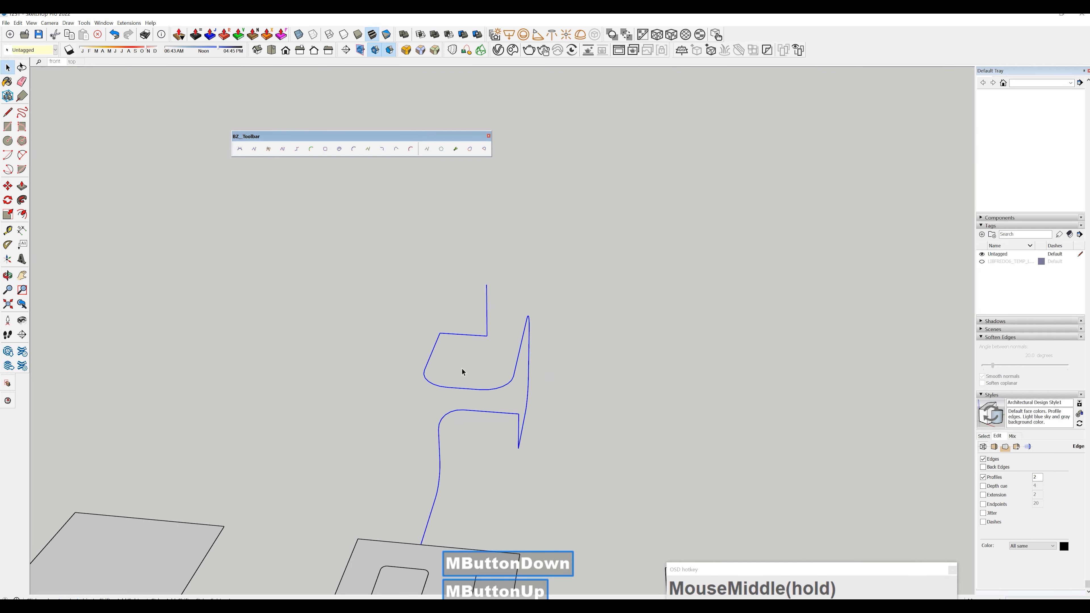
scroll(468, 357, up, 3)
triple_click(494, 320)
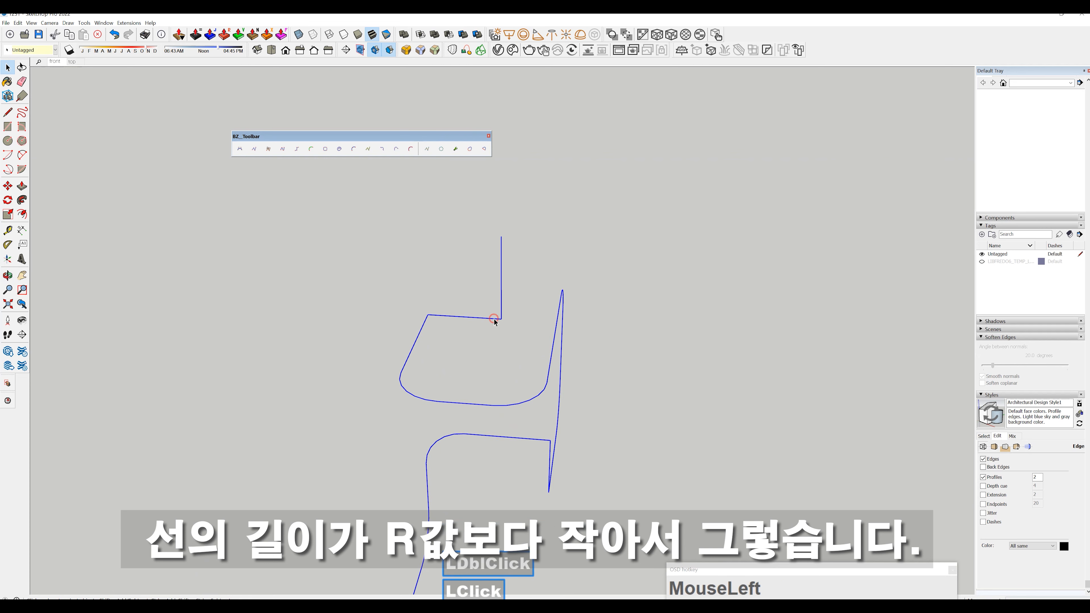
triple_click(494, 320)
middle_drag(494, 317, 318, 258)
scroll(269, 428, down, 3)
scroll(268, 428, up, 1)
scroll(414, 344, up, 3)
scroll(433, 366, up, 2)
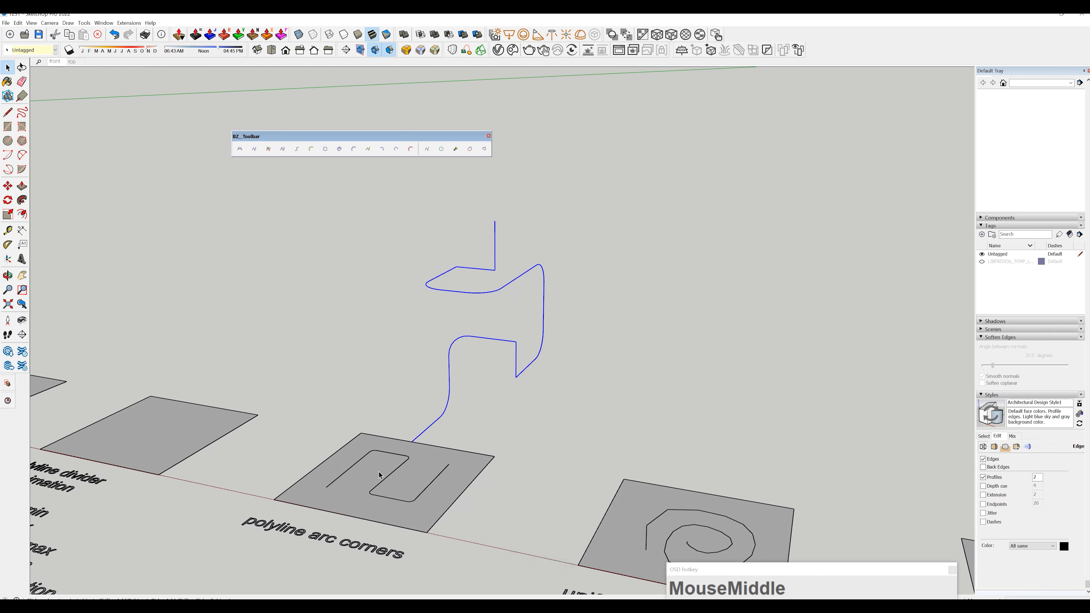
Erase the existing spiral curve from the uniform b spline panel.
mouse_move(456, 378)
middle_down()
mouse_move(486, 361)
mouse_move(444, 440)
mouse_move(342, 408)
mouse_move(250, 355)
mouse_move(381, 360)
mouse_move(440, 414)
middle_up()
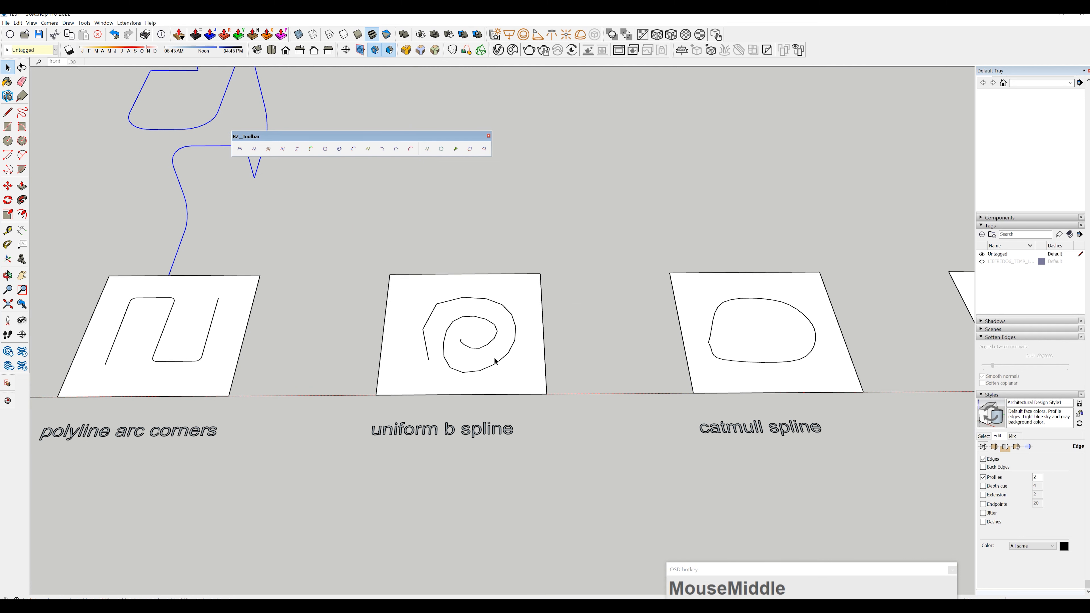
shift+middle_drag(495, 359, 499, 331)
click(497, 309)
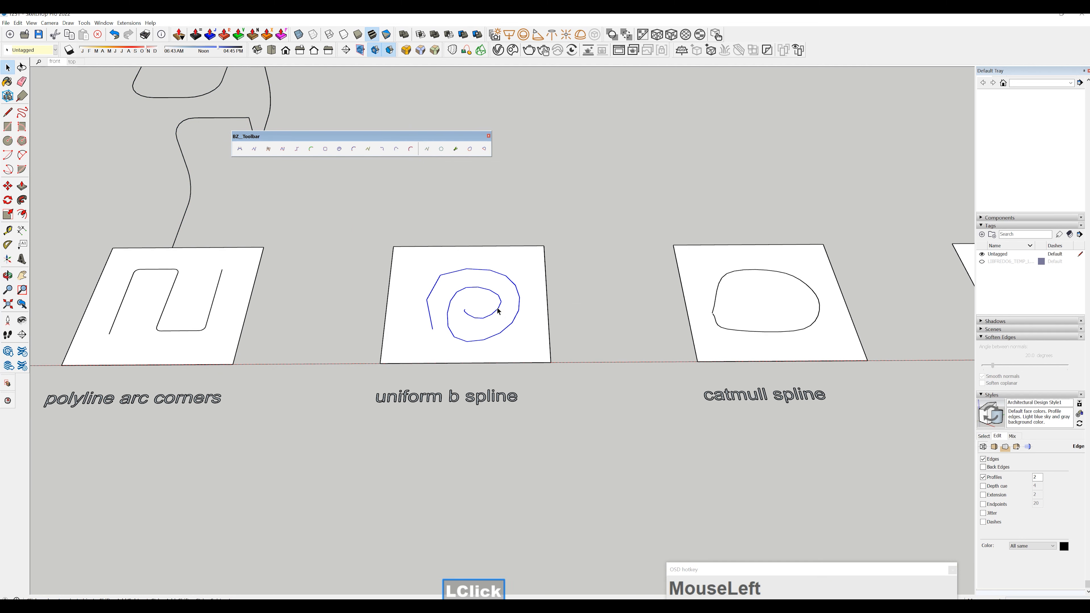
key(Delete)
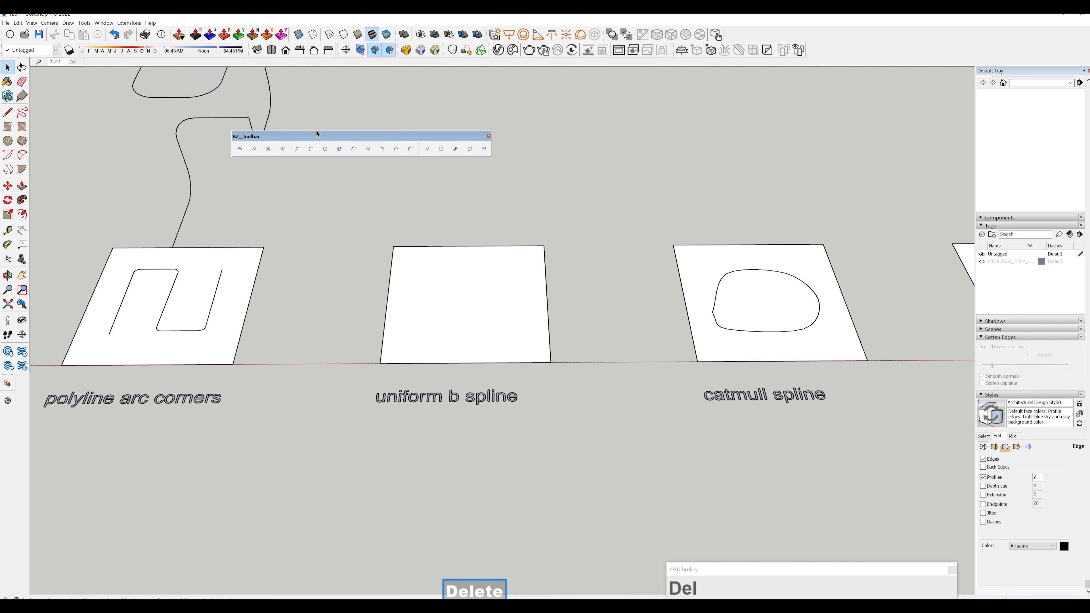
Draw an open Uniform B-Spline of order 6 with seven control points curling around the uniform b spline panel.
click(296, 149)
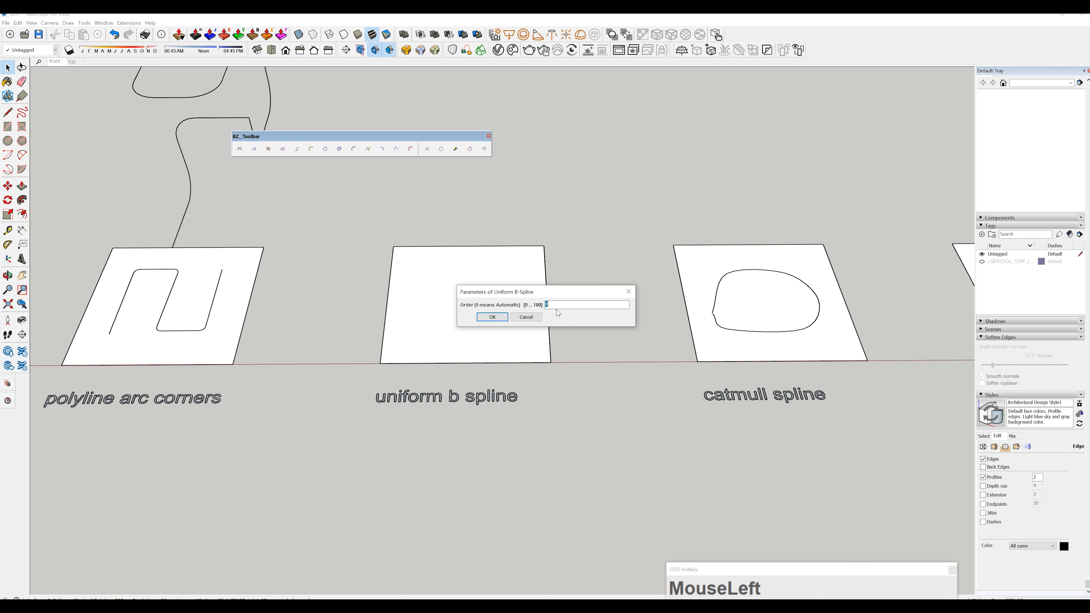
text(6)
click(493, 317)
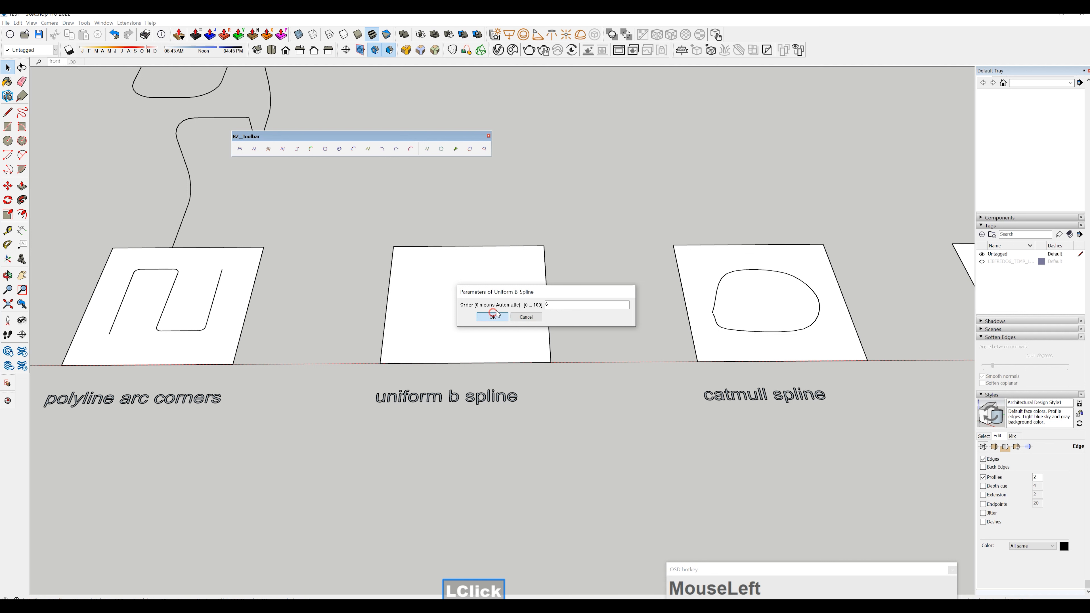
middle_drag(493, 322, 425, 325)
click(411, 331)
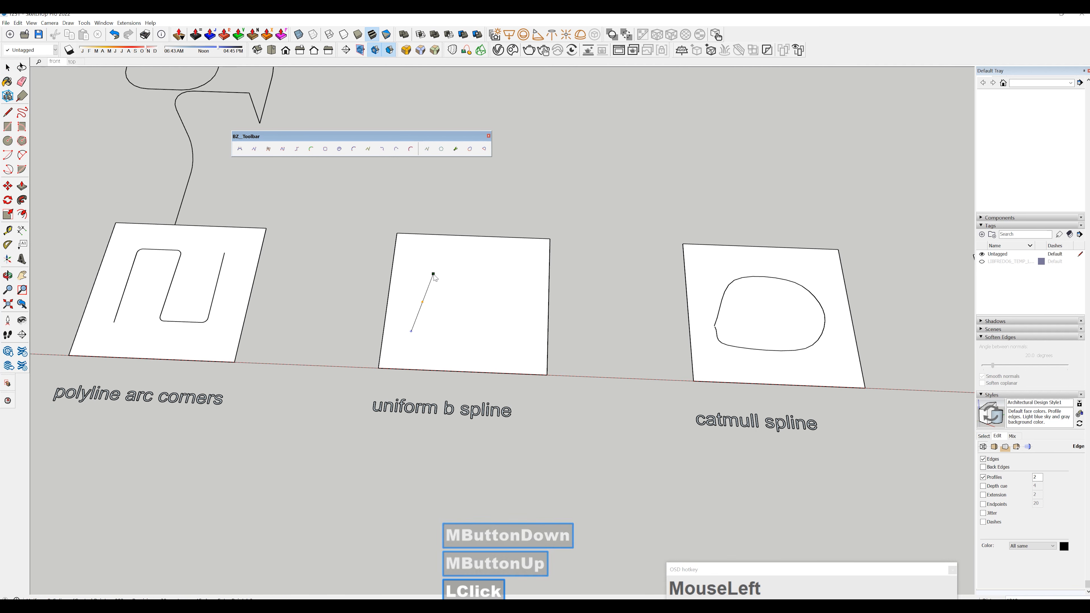
click(434, 274)
click(522, 305)
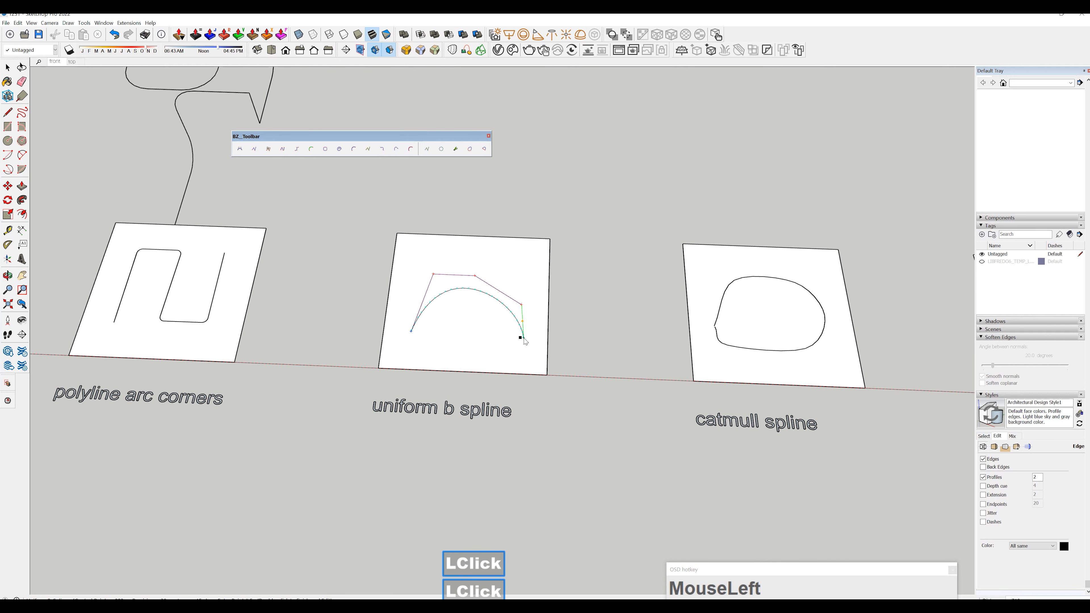
click(524, 338)
double_click(438, 349)
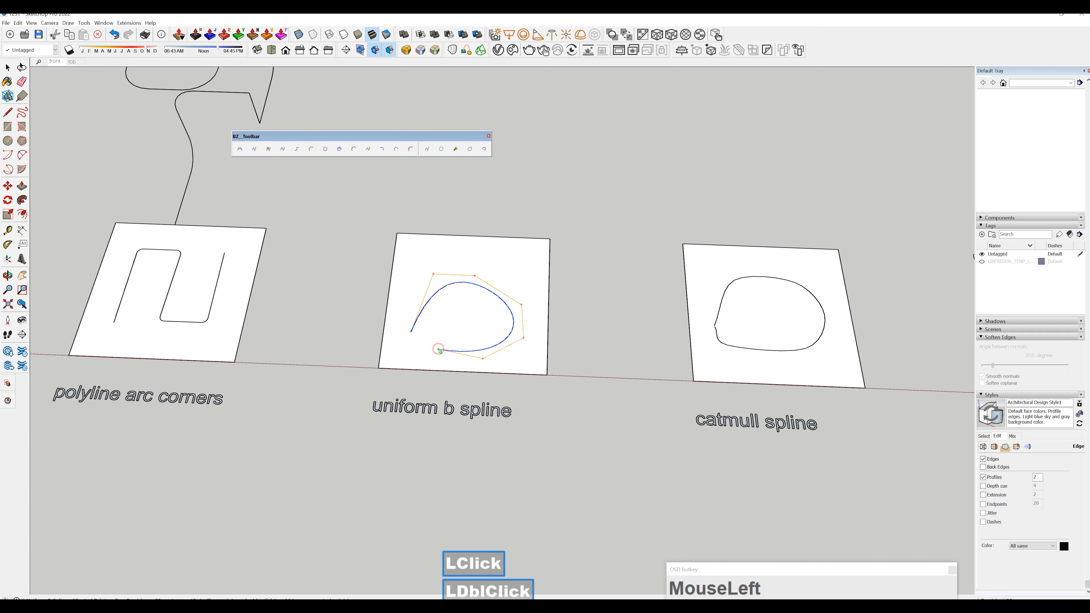
middle_drag(498, 377, 648, 304)
middle_drag(517, 318, 480, 324)
click(593, 312)
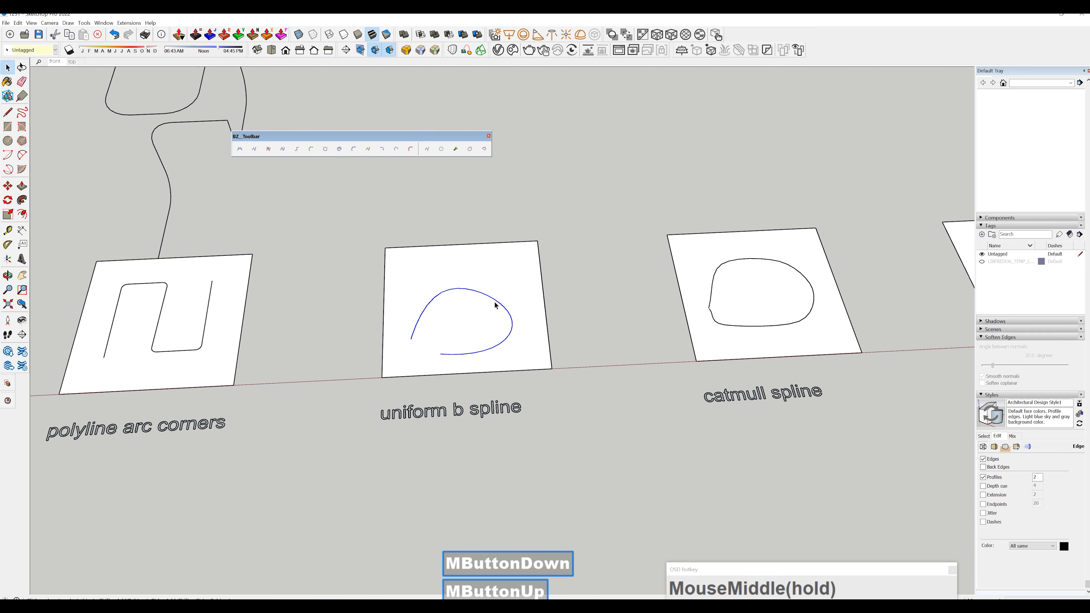
Edit the curve on the uniform b spline panel and set its Uniform B-Spline order to 2.
scroll(467, 243, up, 2)
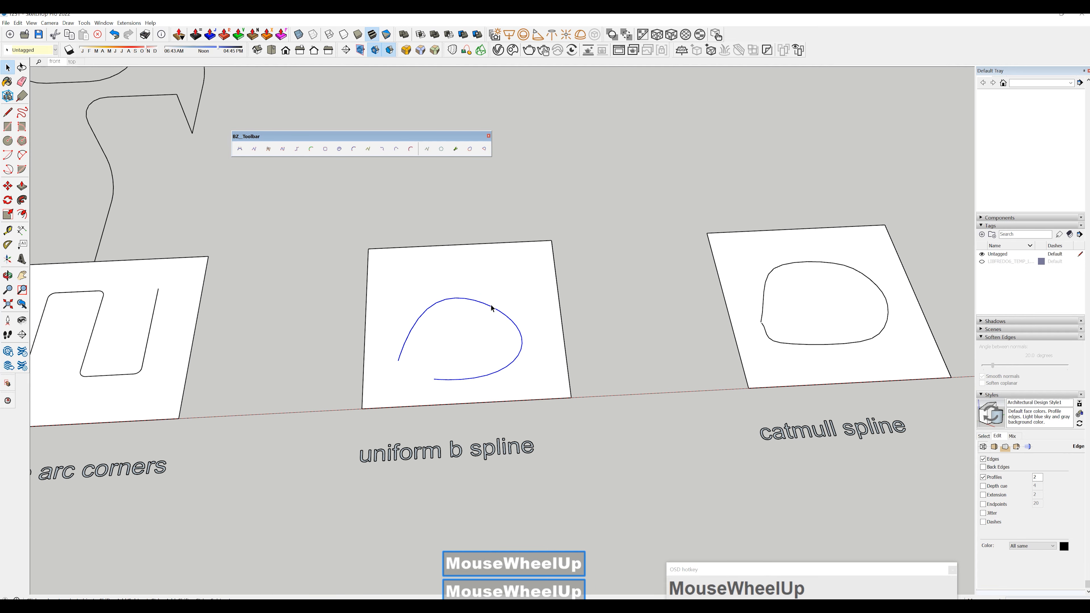
click(490, 307)
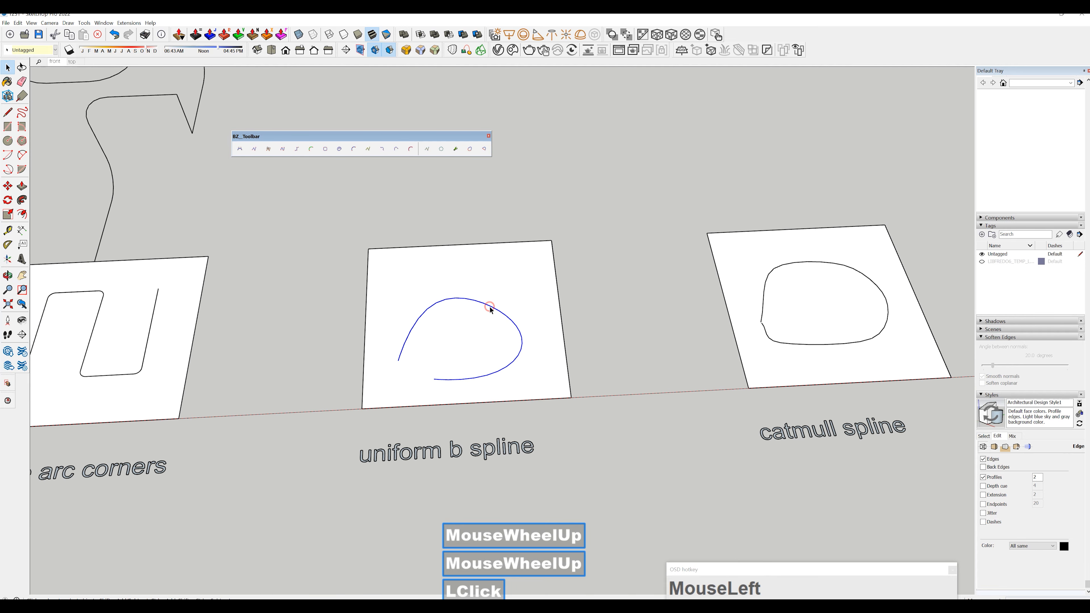
click(426, 149)
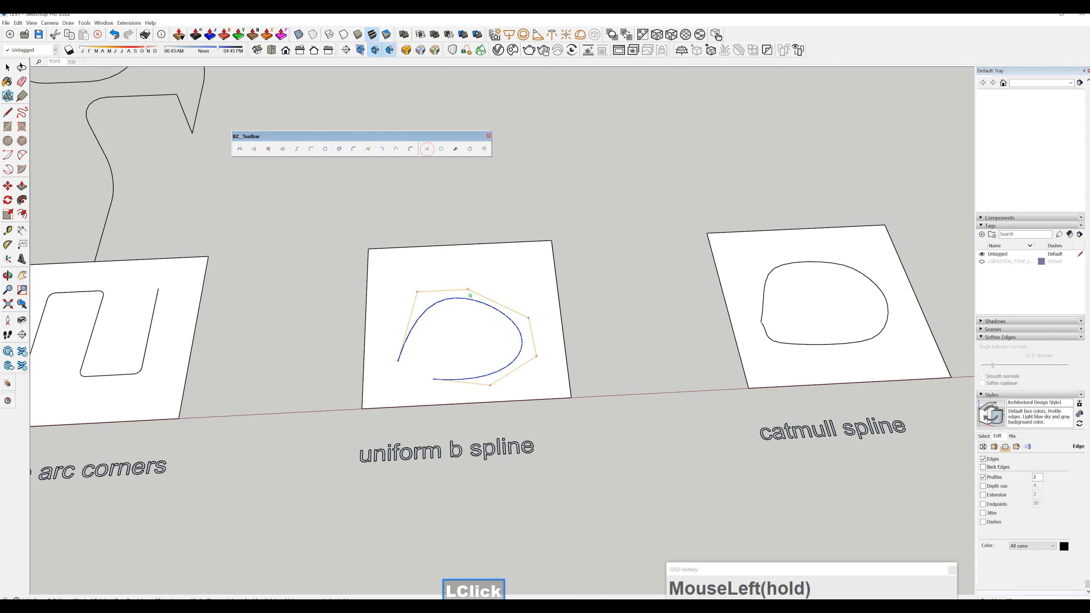
click(456, 150)
drag(520, 296, 527, 231)
text(2)
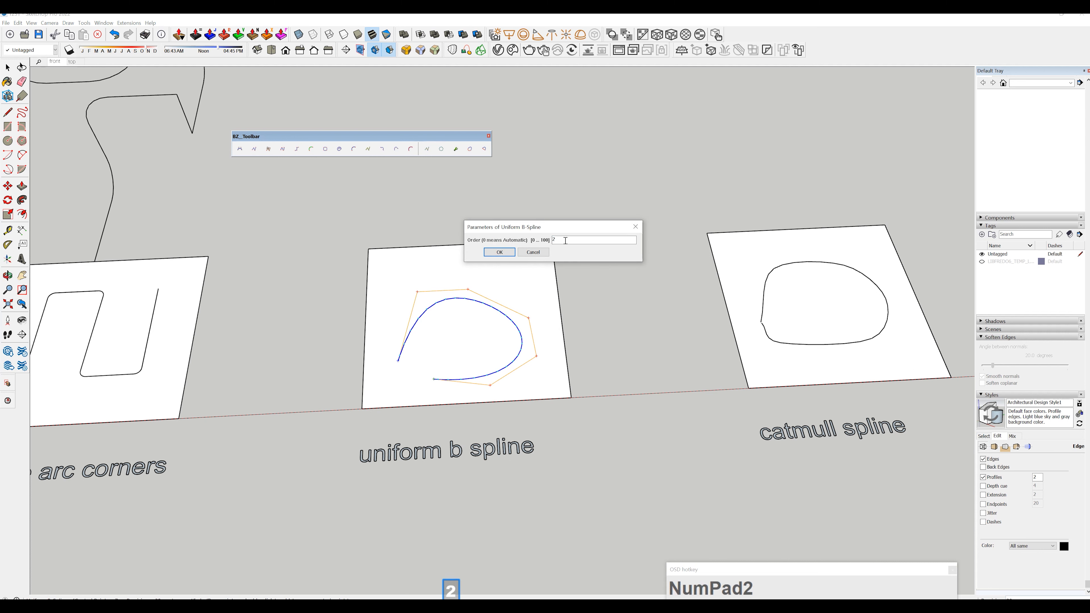
click(513, 249)
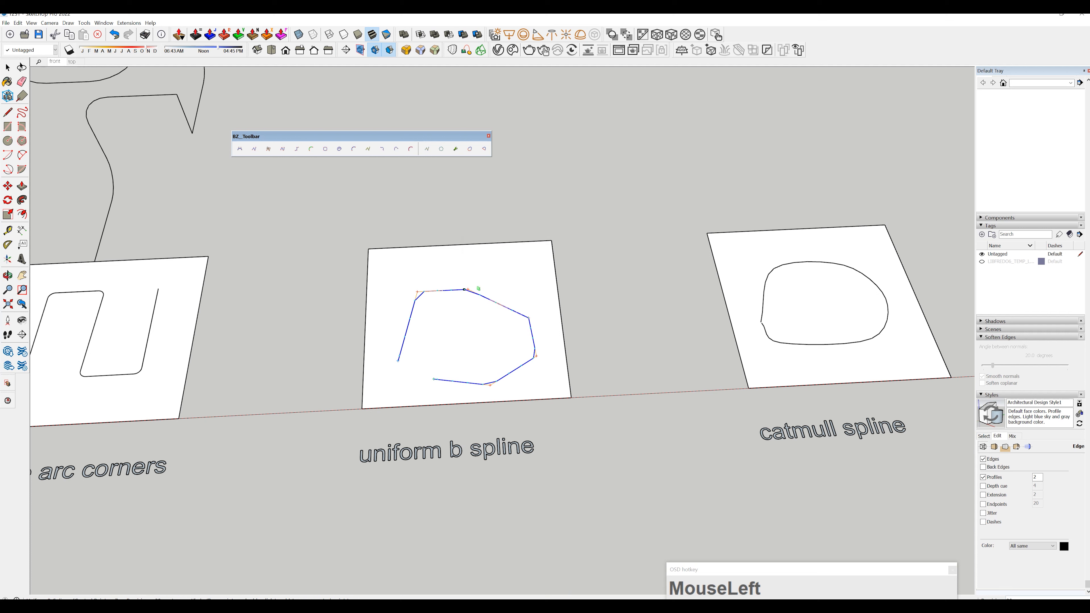
Set the order of the same Uniform B-Spline to 99.
click(456, 151)
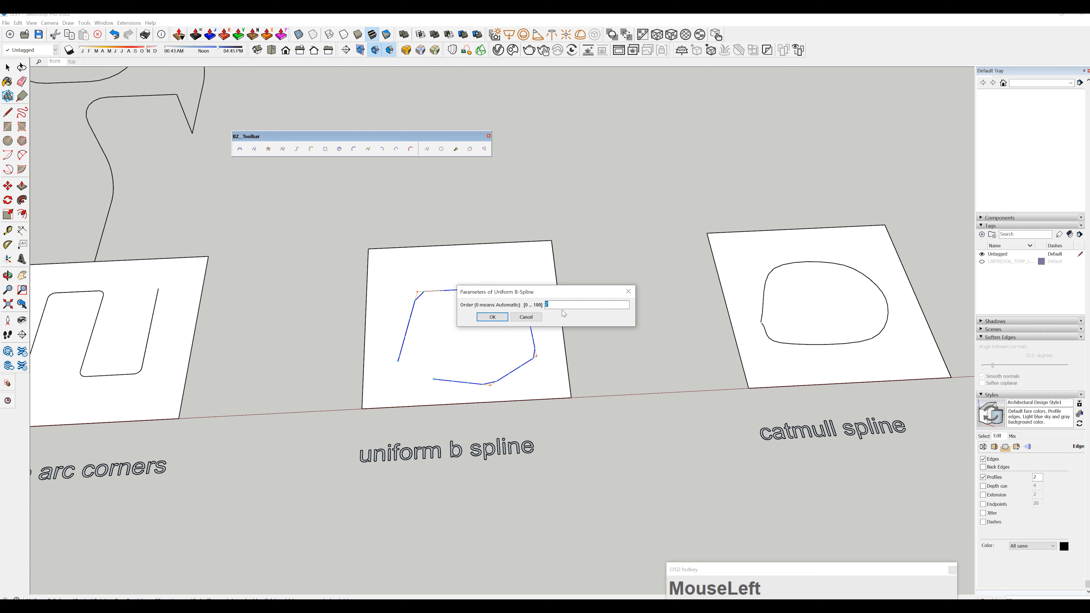
text(99)
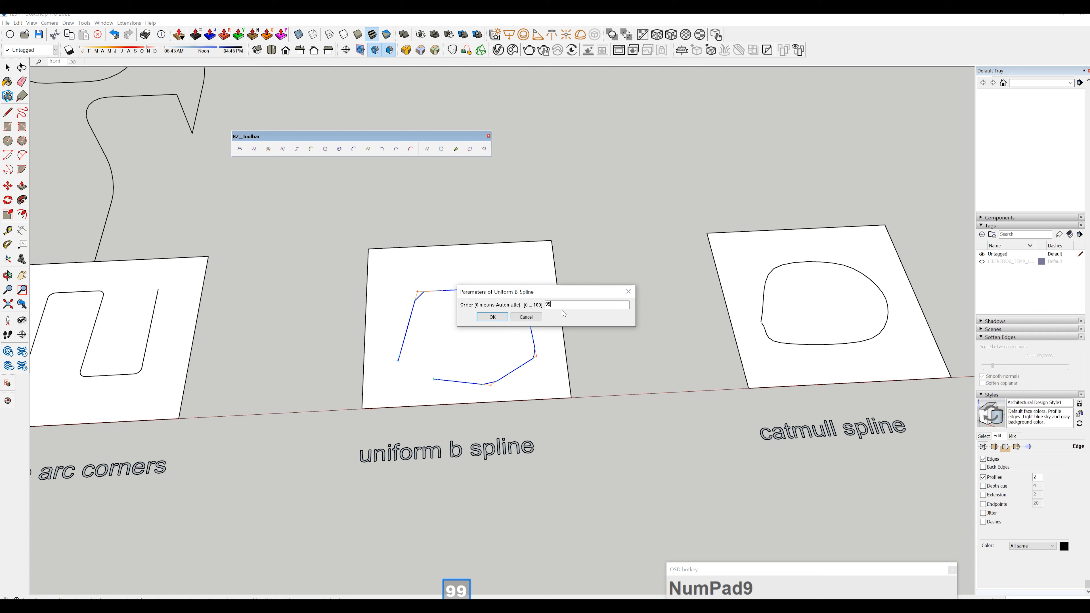
key(Return)
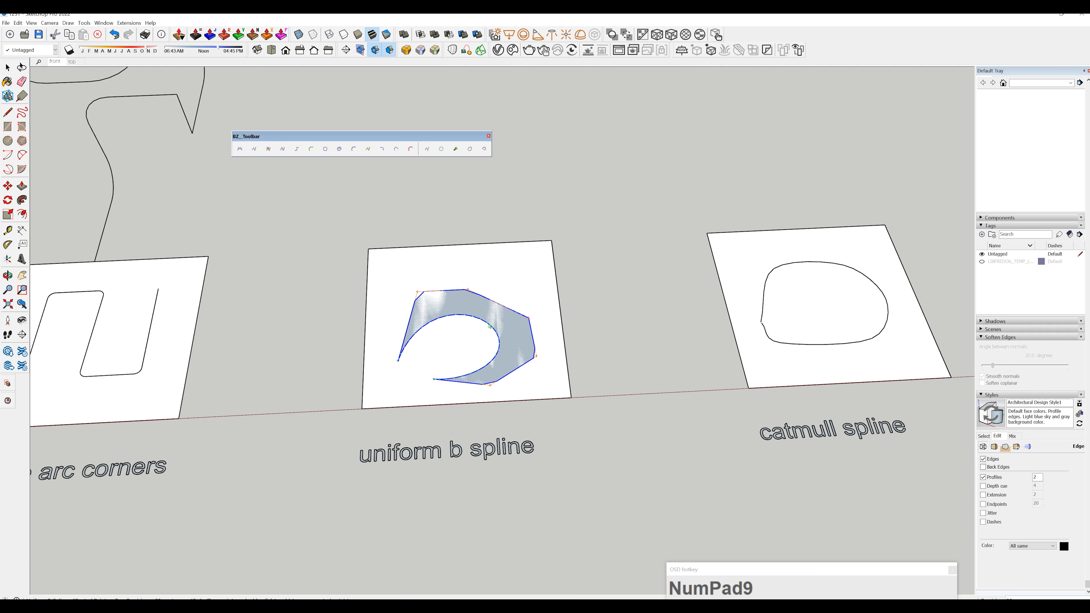
Undo the last order change and erase the curve from the uniform b spline panel.
key(ctrl+z)
key(space)
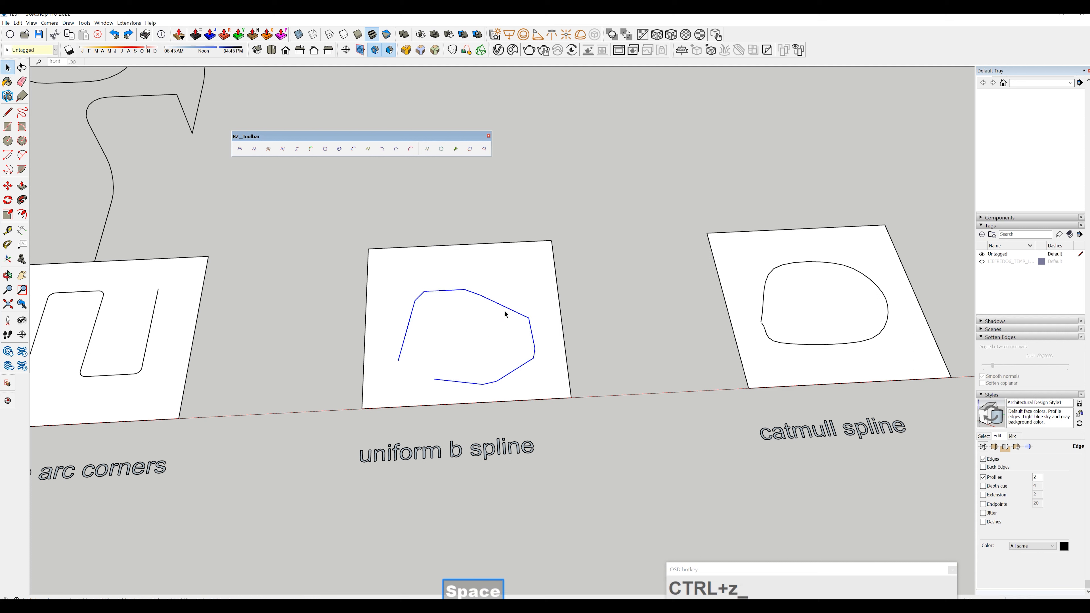
key(Delete)
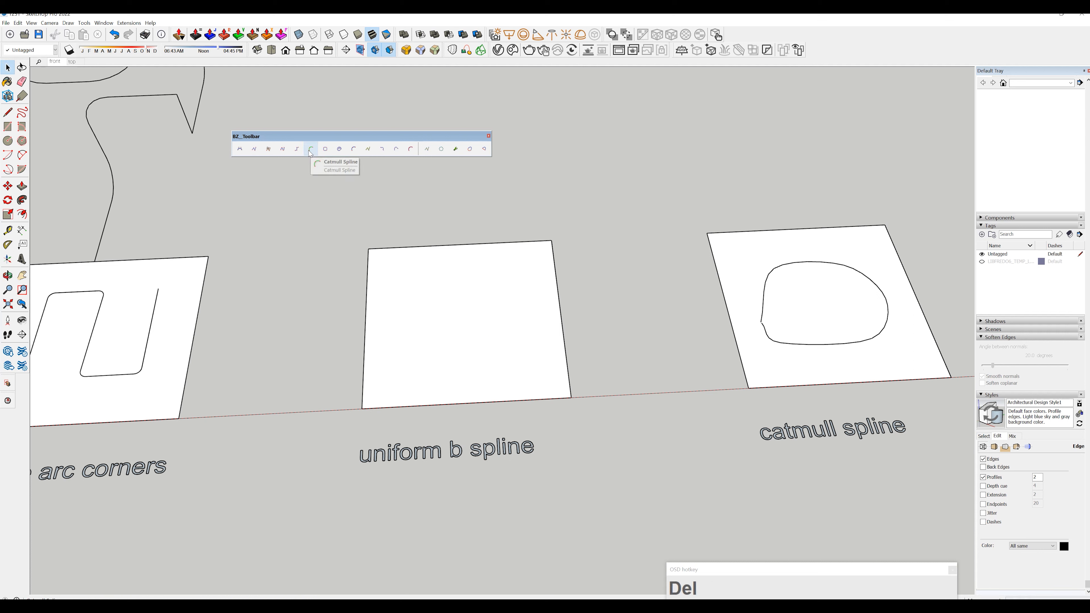
Draw an arch-shaped Uniform B-Spline with five control points across the uniform b spline panel.
click(339, 150)
text(99)
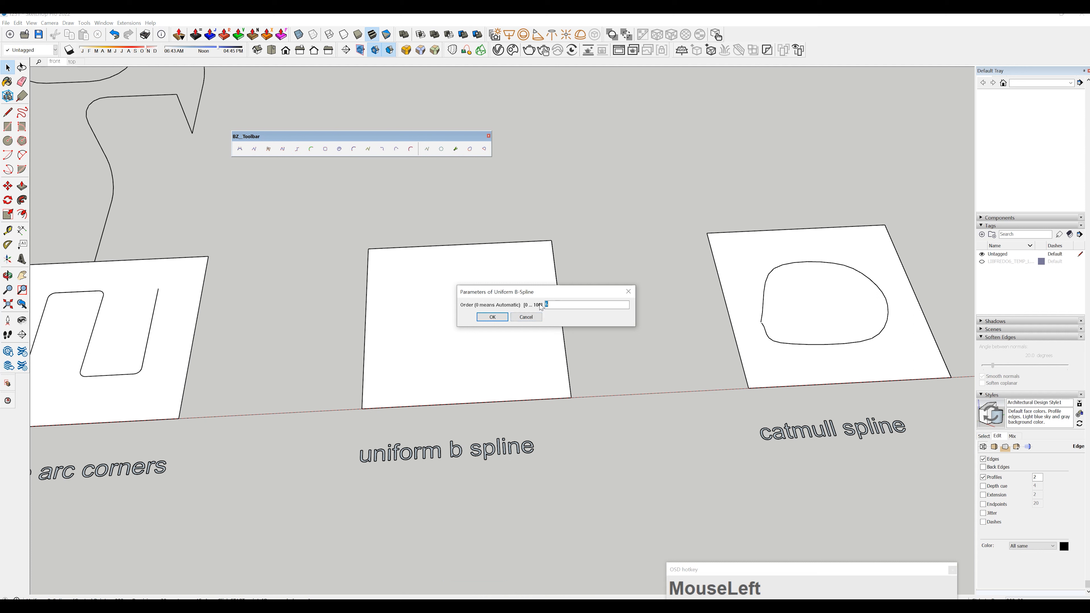
click(493, 317)
click(396, 366)
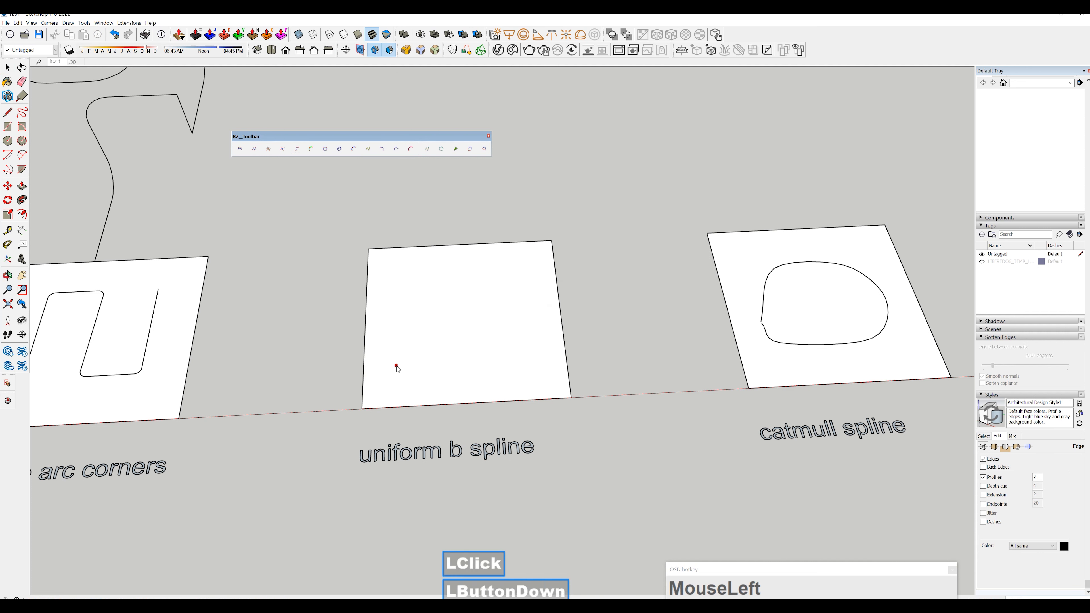
click(428, 294)
click(511, 290)
click(532, 321)
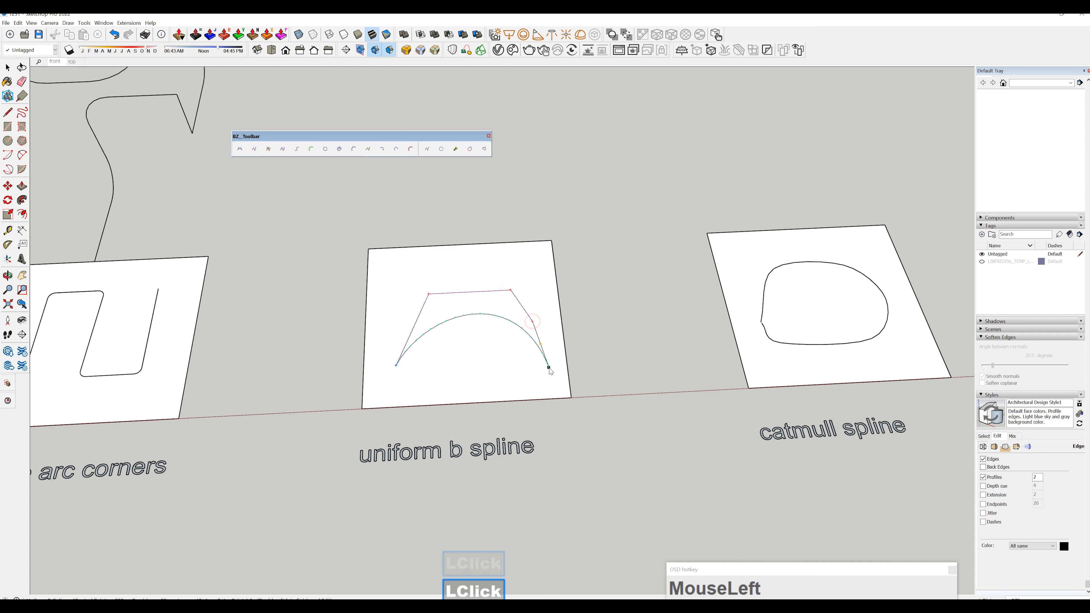
double_click(548, 367)
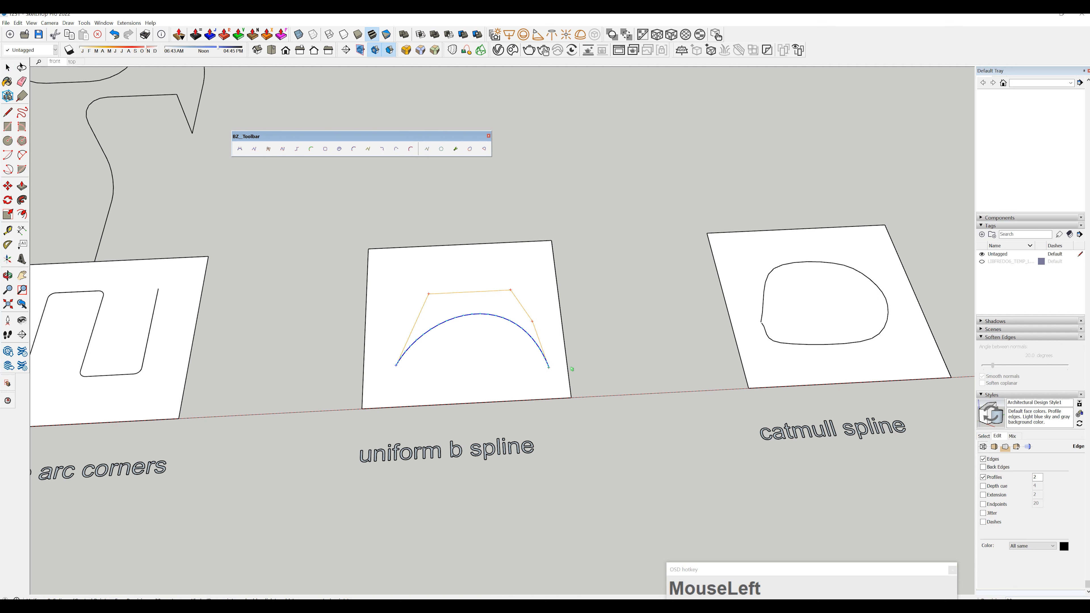
Erase the arch-shaped curve from the uniform b spline panel.
key(space)
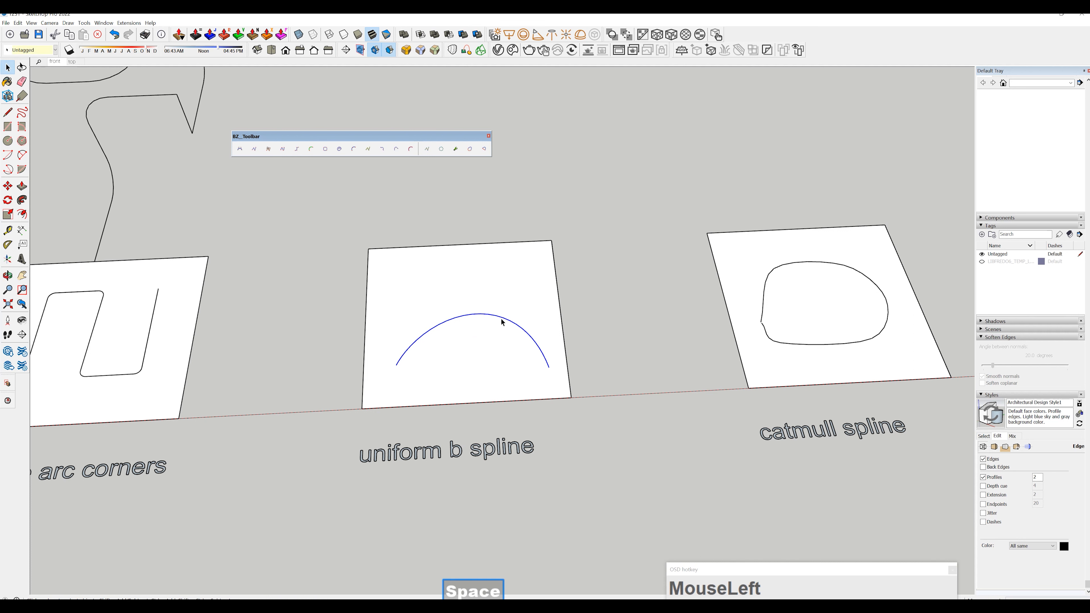
click(503, 322)
key(Delete)
Erase the existing rounded closed curve from the catmull spline panel.
scroll(500, 308, down, 3)
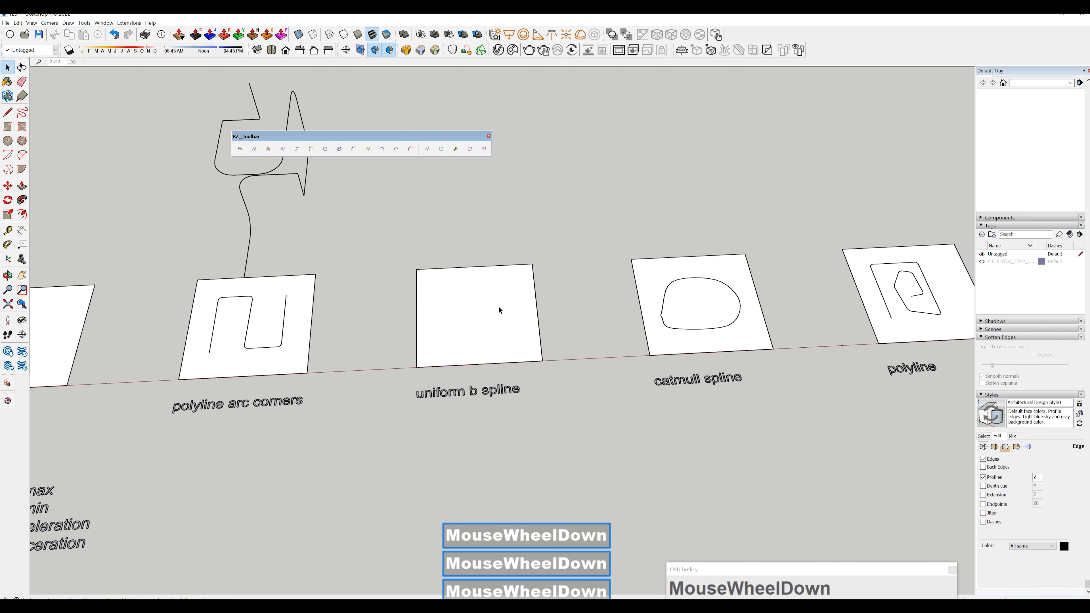
scroll(499, 309, down, 2)
shift+middle_drag(486, 309, 481, 358)
scroll(433, 343, up, 4)
click(491, 346)
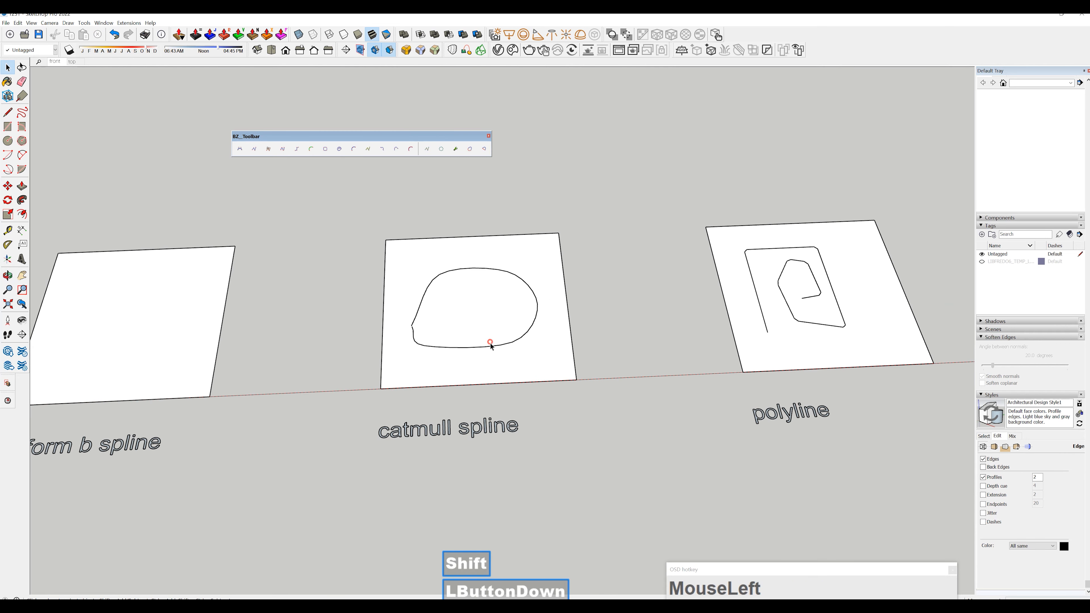
shift+double_click(491, 346)
click(489, 349)
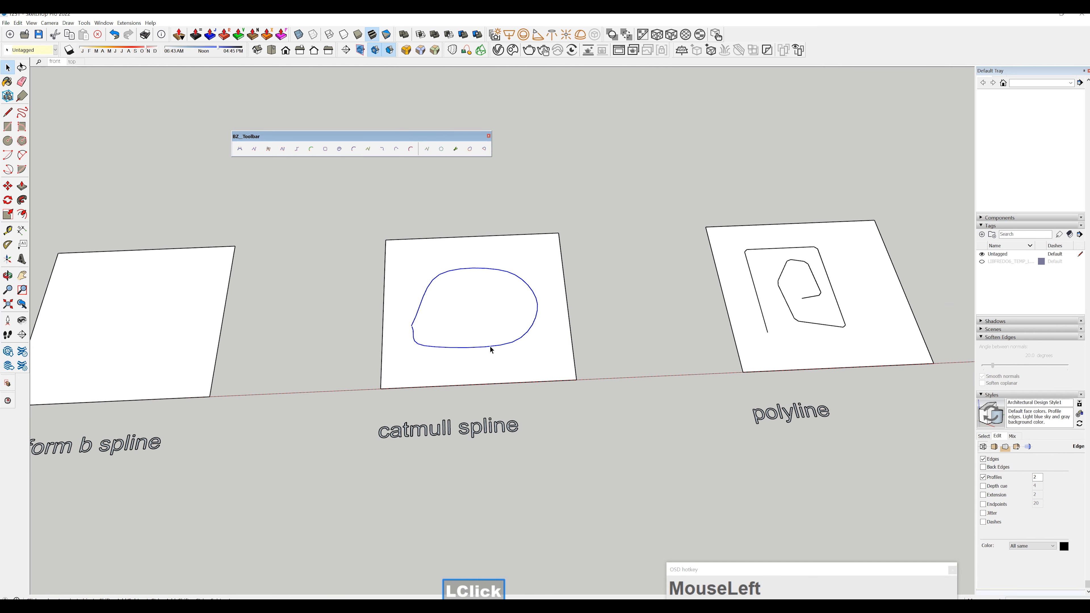
key(Delete)
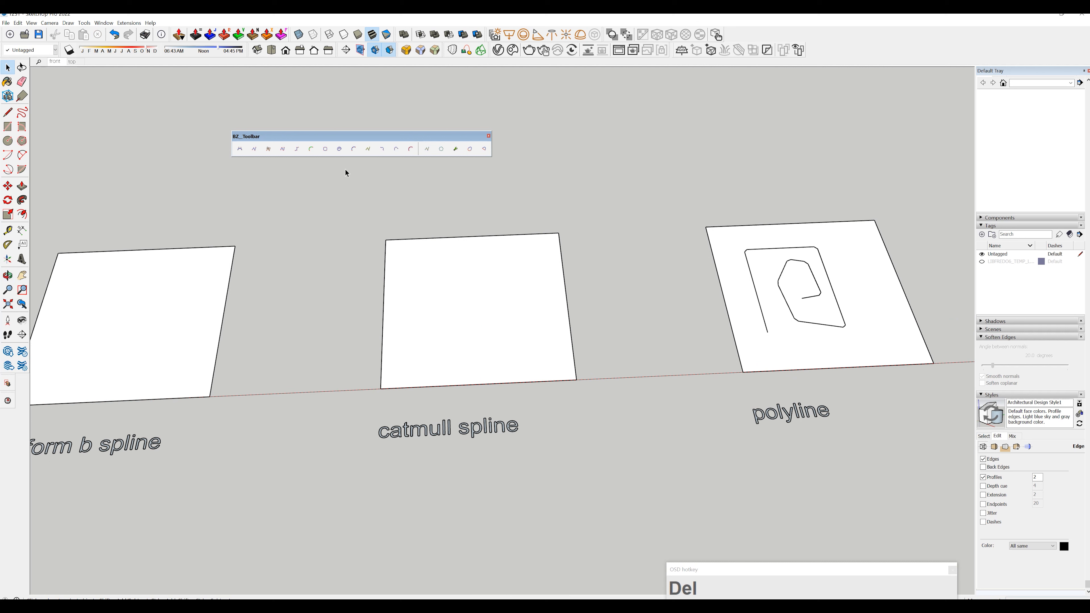
Draw an inward-spiralling Catmull Spline through 13 control points on the catmull spline panel.
click(311, 150)
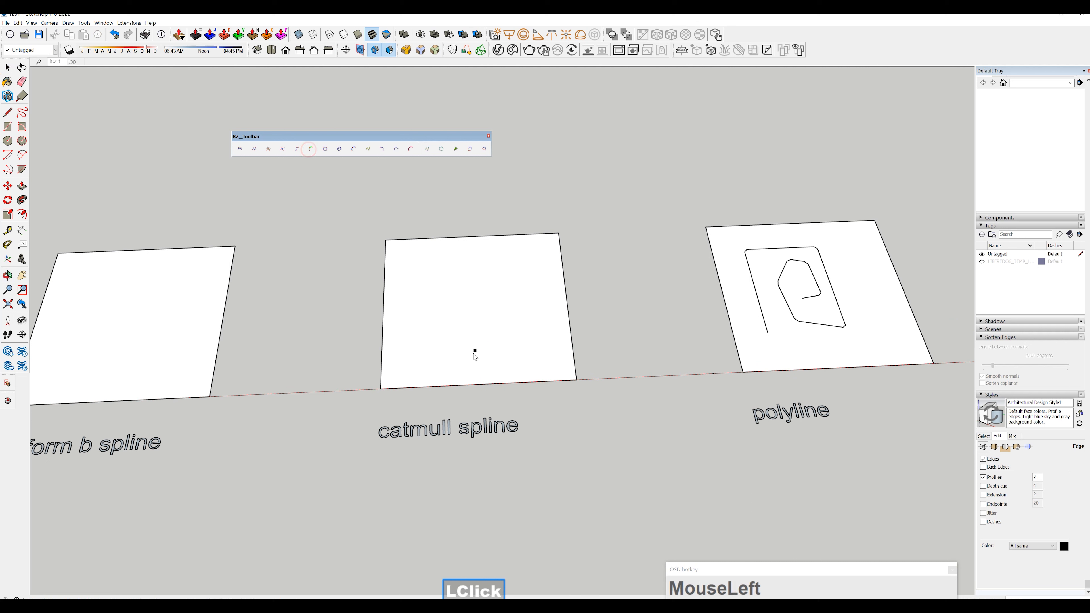
click(411, 341)
click(436, 277)
click(498, 265)
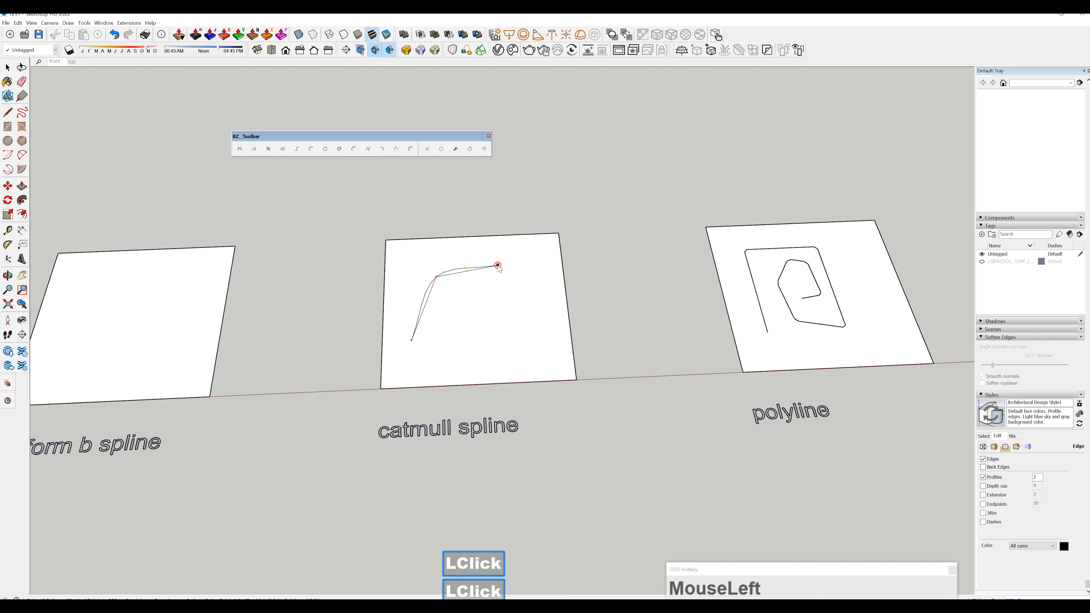
click(532, 296)
click(550, 348)
click(499, 363)
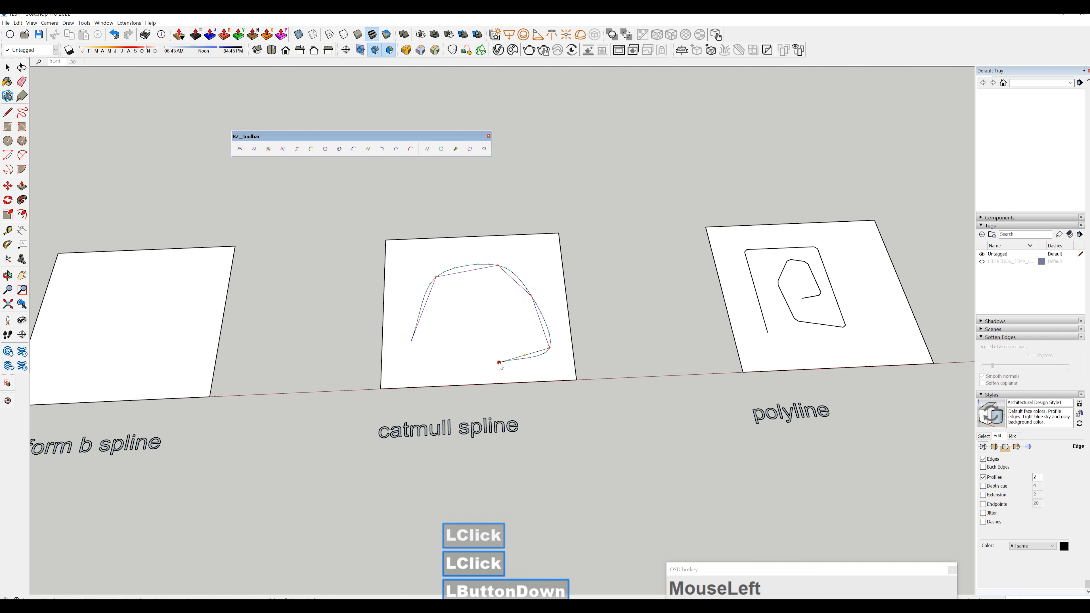
click(460, 356)
click(447, 333)
click(444, 287)
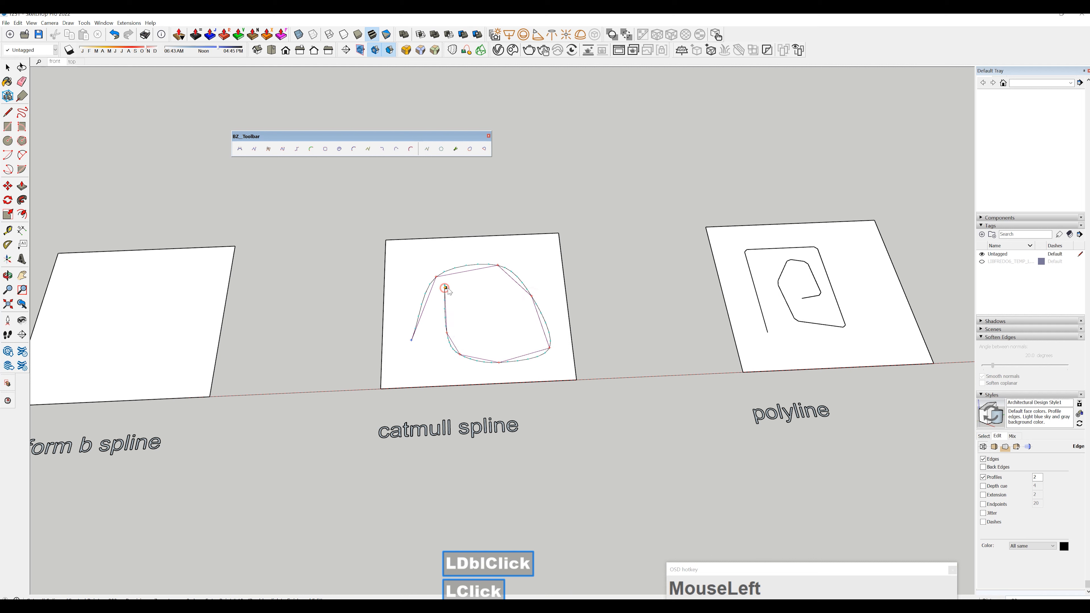
click(480, 282)
click(518, 318)
click(493, 337)
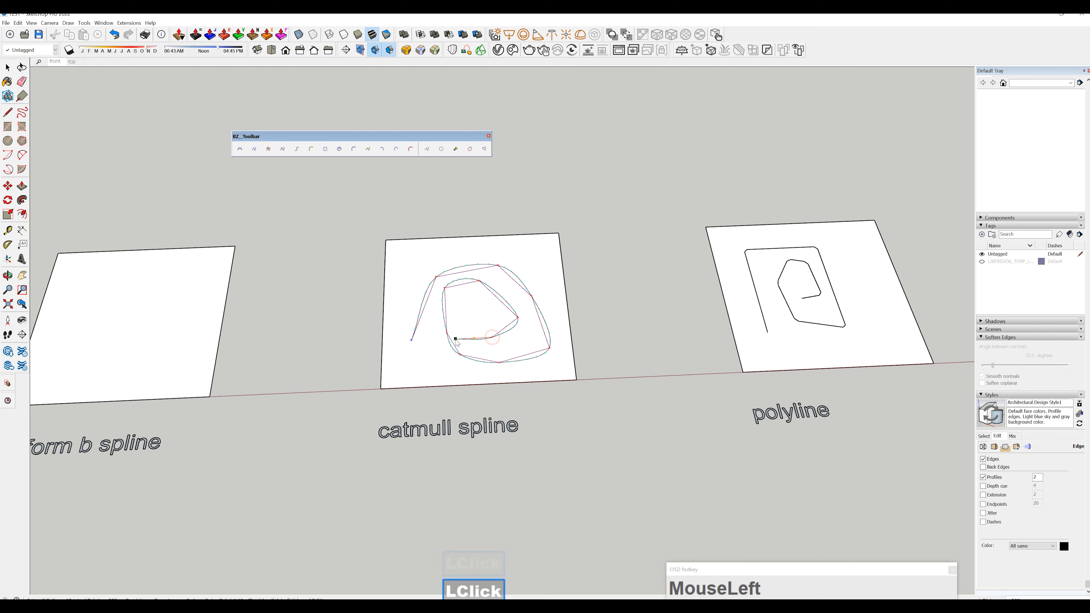
double_click(461, 330)
scroll(462, 333, down, 2)
scroll(463, 333, down, 1)
shift+middle_drag(462, 333, 322, 361)
key(space)
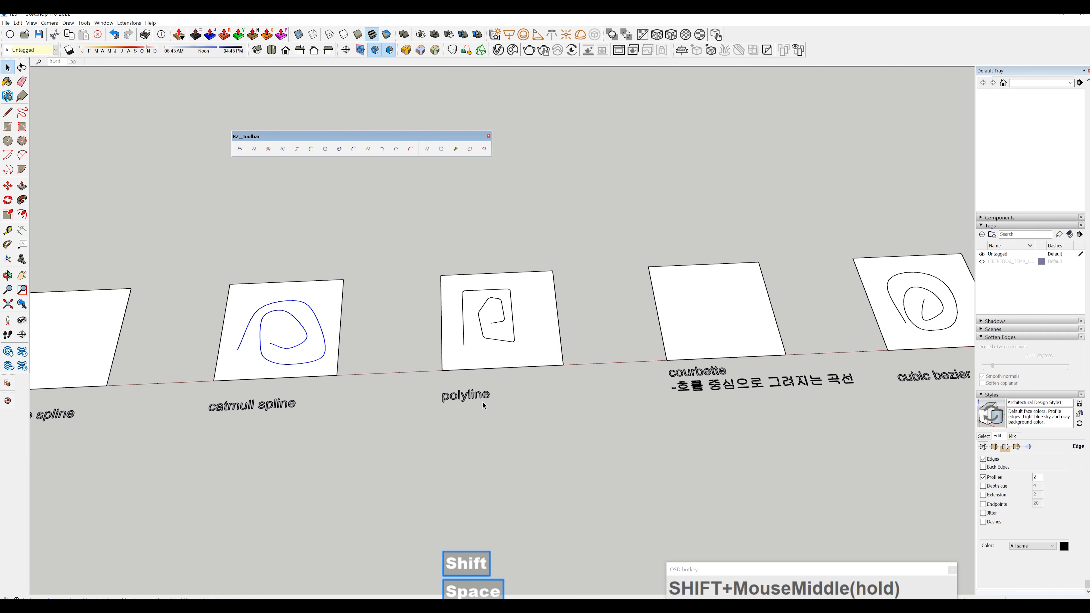
Erase the existing angular spiral polyline from the polyline panel beside the catmull spline panel.
click(478, 397)
shift+middle_drag(505, 347, 476, 373)
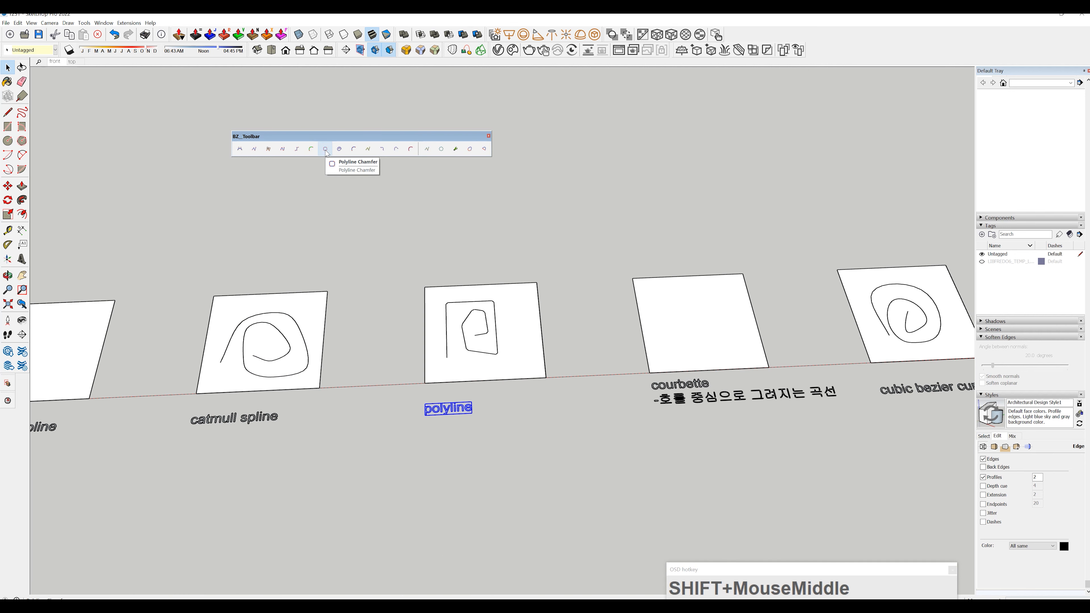
key(space)
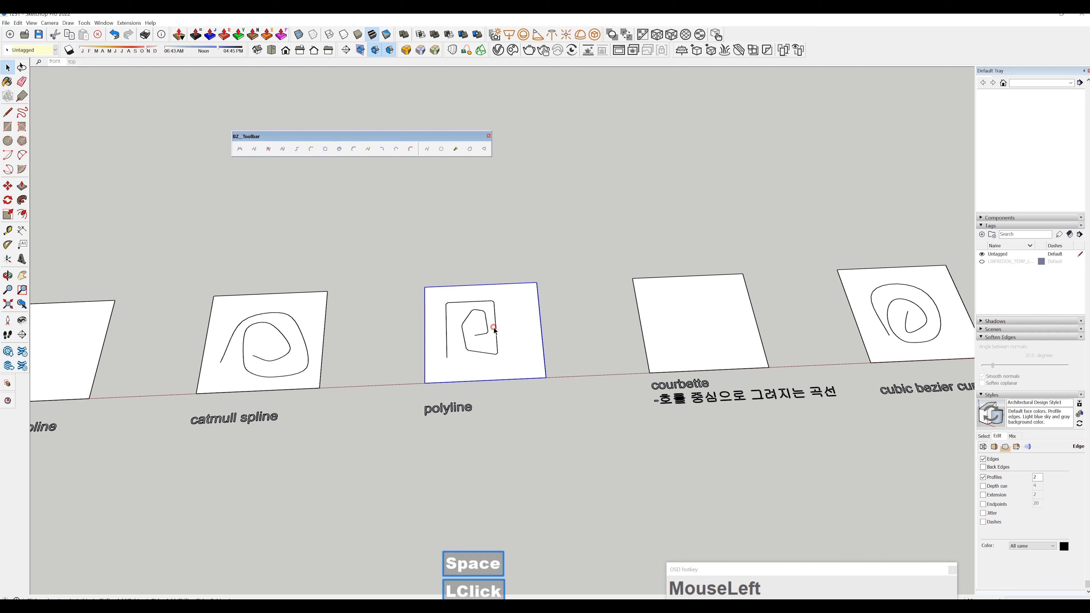
double_click(495, 328)
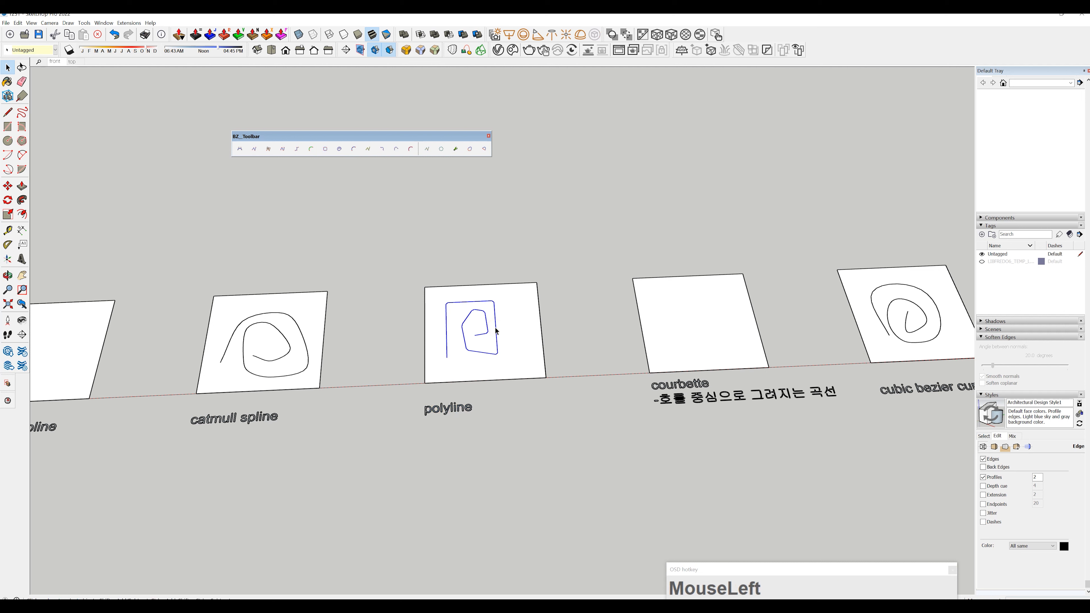
key(Delete)
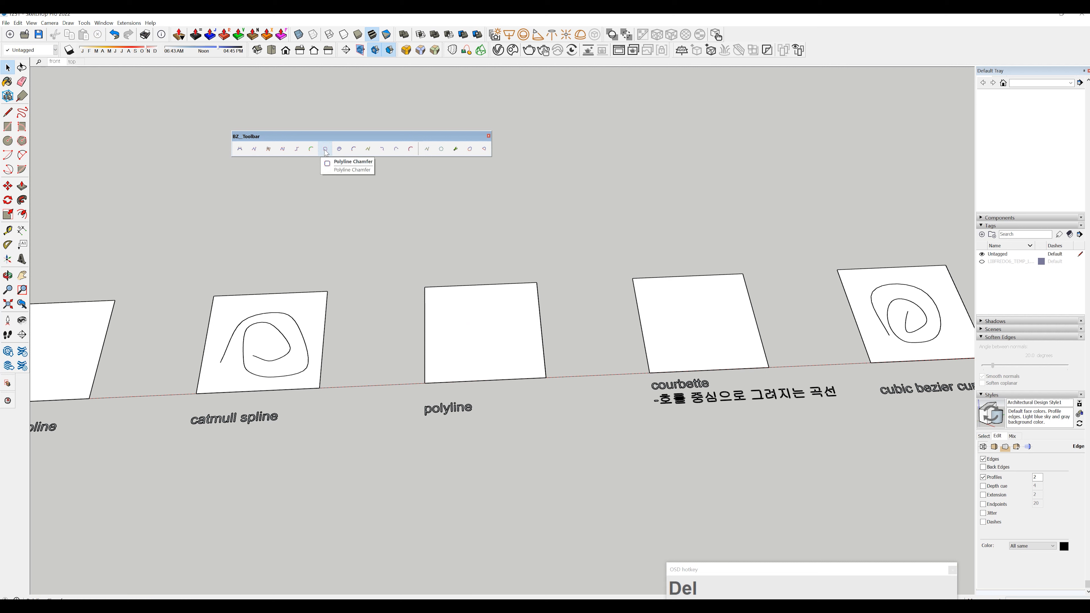
Draw a hook-shaped Polyline Chamfer with a 200 mm offset through six points on the emptied polyline panel.
click(326, 149)
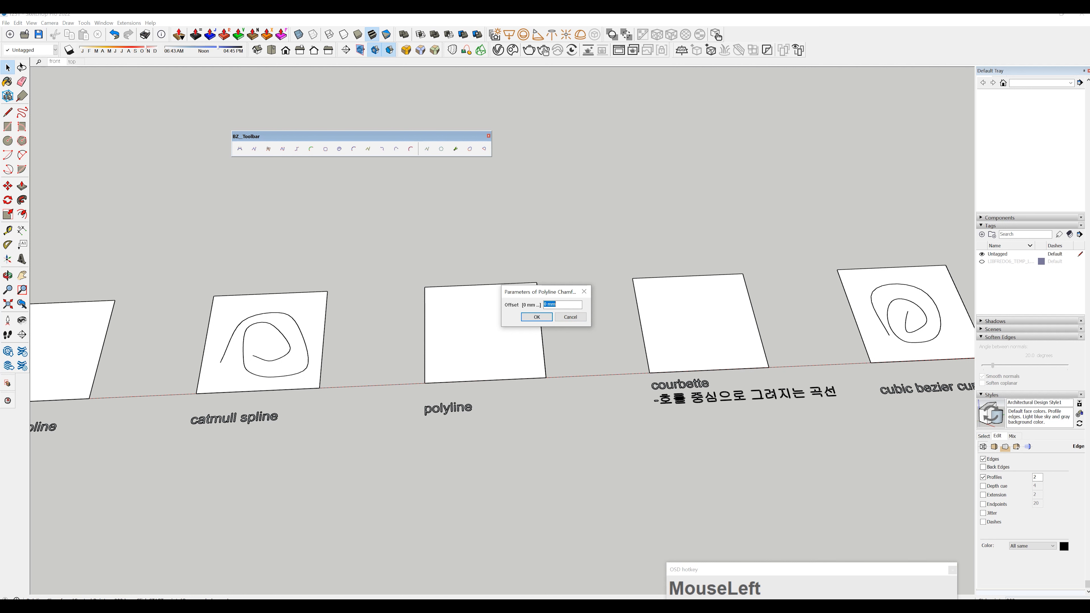
text(200)
click(536, 317)
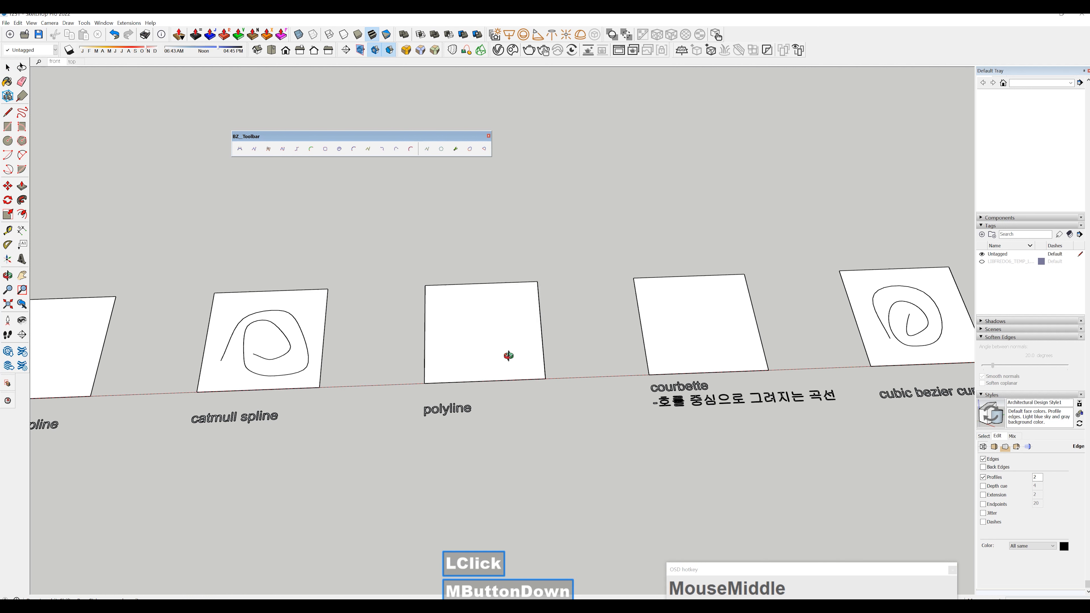
scroll(457, 369, up, 5)
click(451, 362)
click(456, 277)
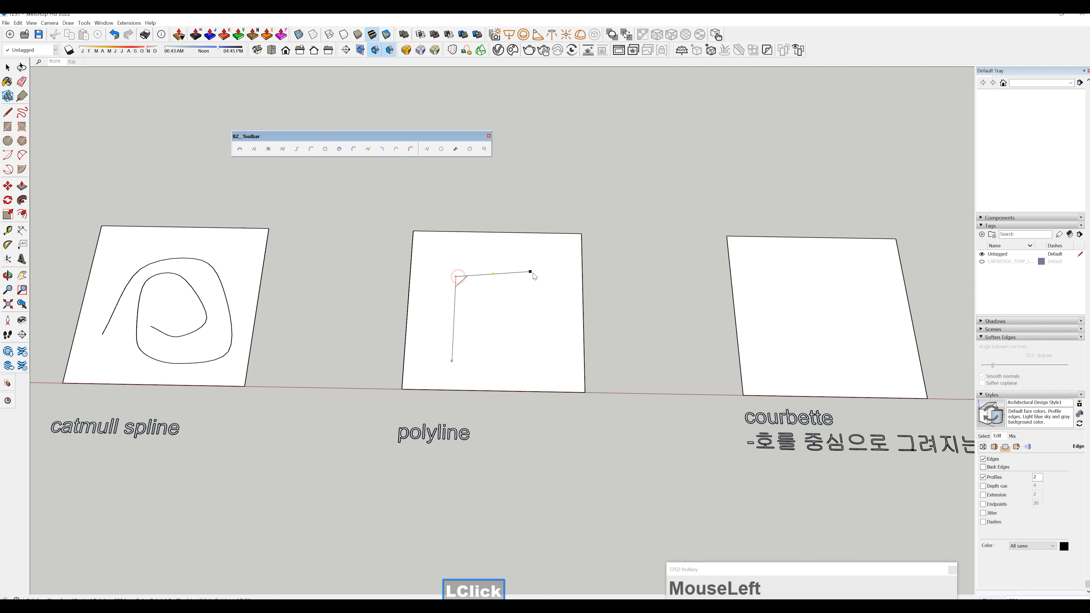
click(536, 277)
click(535, 356)
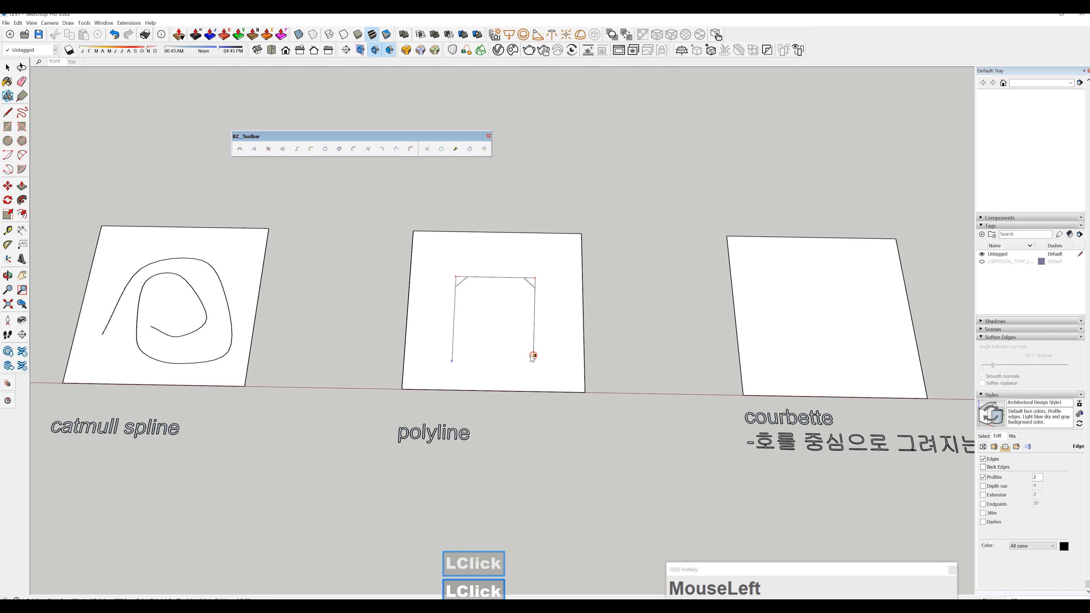
click(484, 356)
double_click(487, 296)
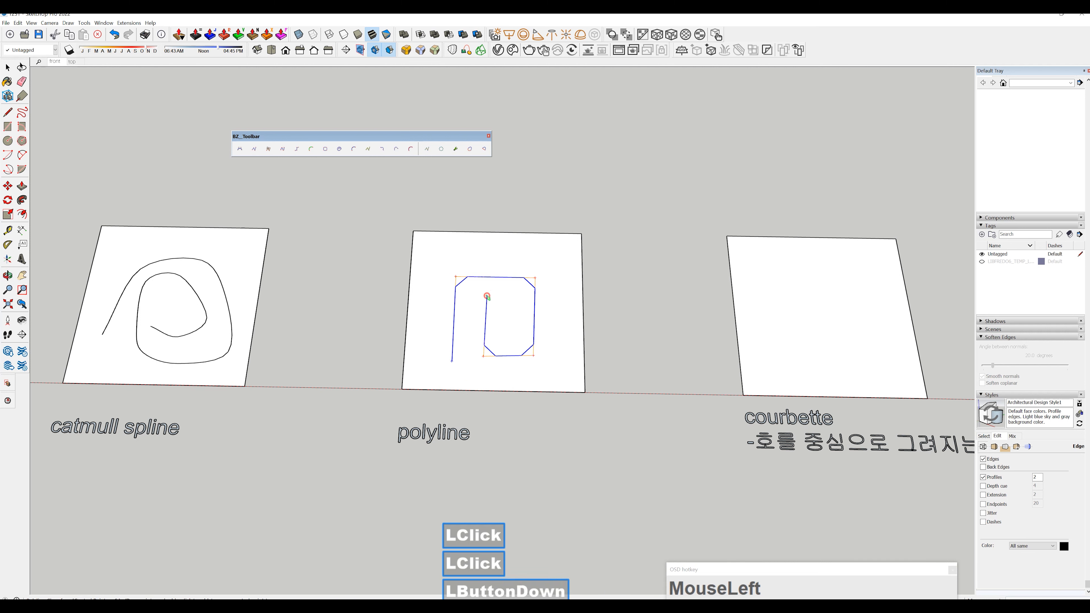
key(space)
Draw a nearly circular open Courbette curve through seven control points on the courbette panel.
scroll(553, 330, down, 3)
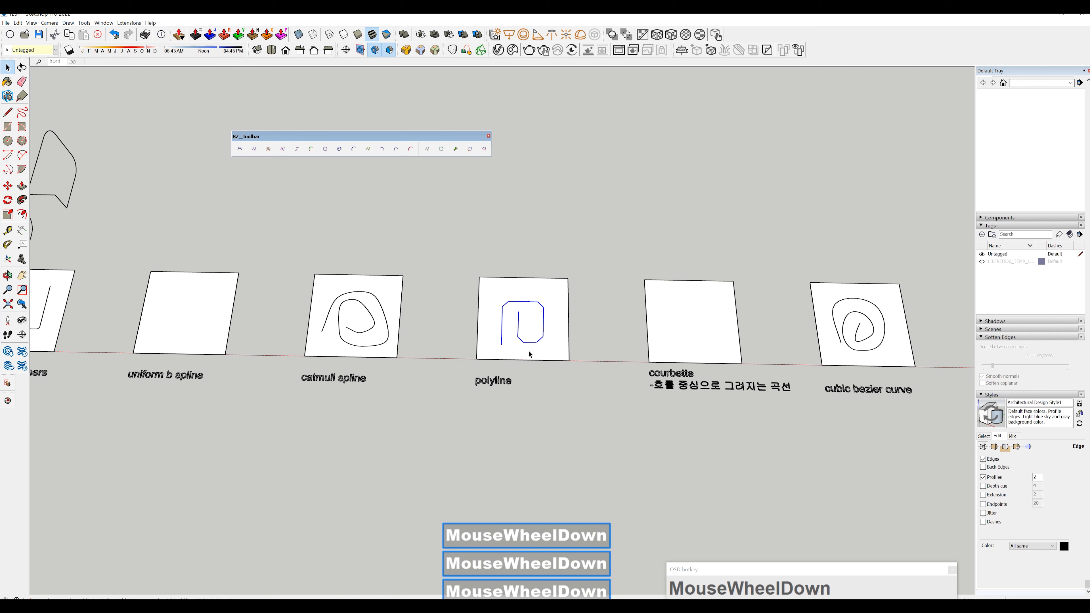
shift+middle_drag(531, 355, 340, 334)
middle_drag(451, 346, 488, 344)
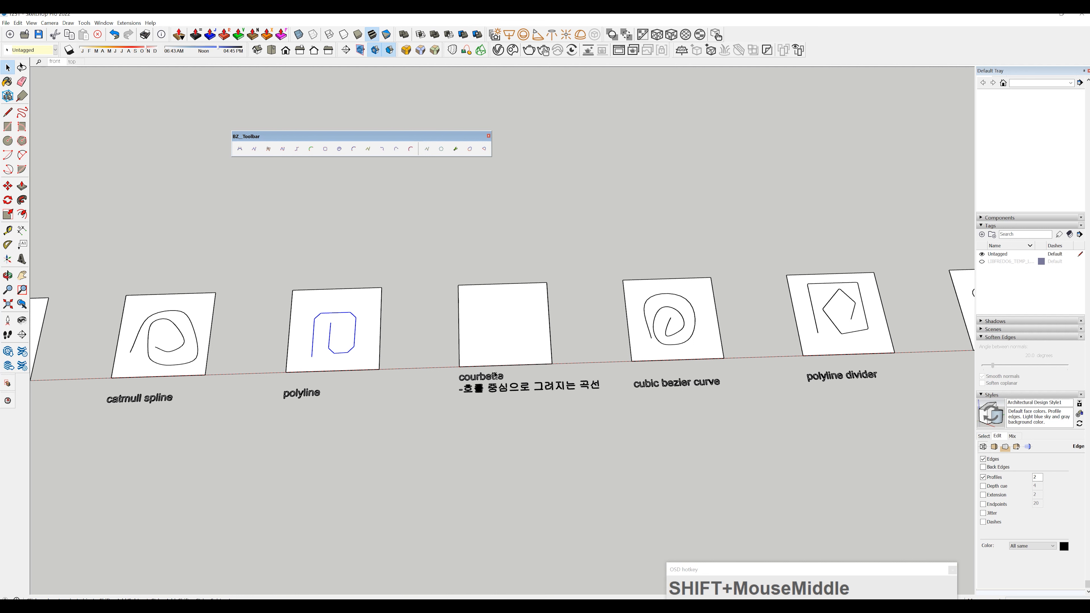
middle_drag(503, 339, 457, 346)
scroll(507, 381, up, 5)
shift+middle_drag(449, 239, 428, 277)
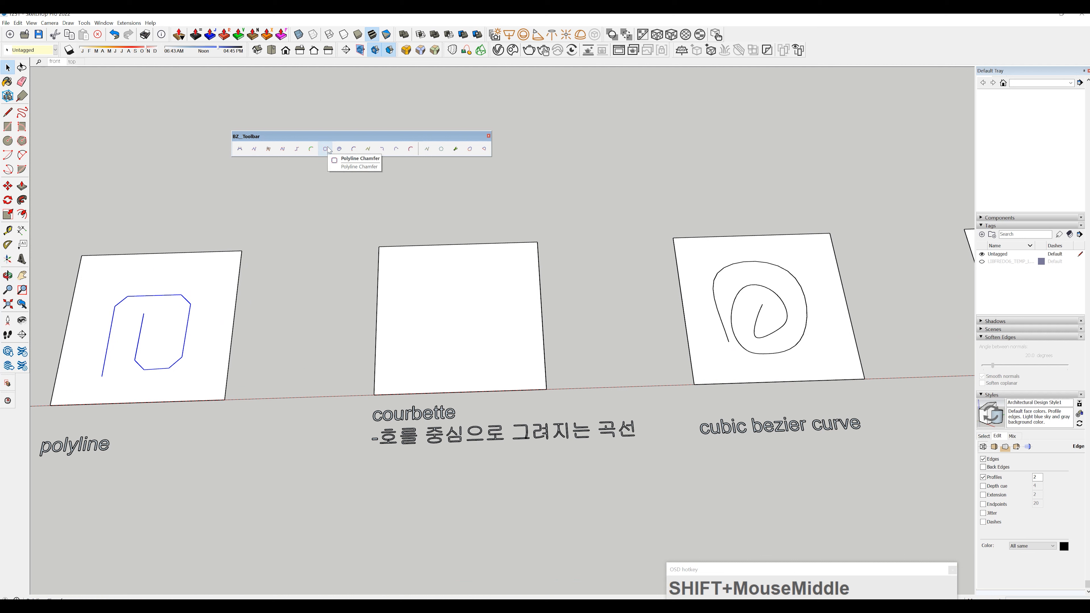
click(339, 149)
click(405, 352)
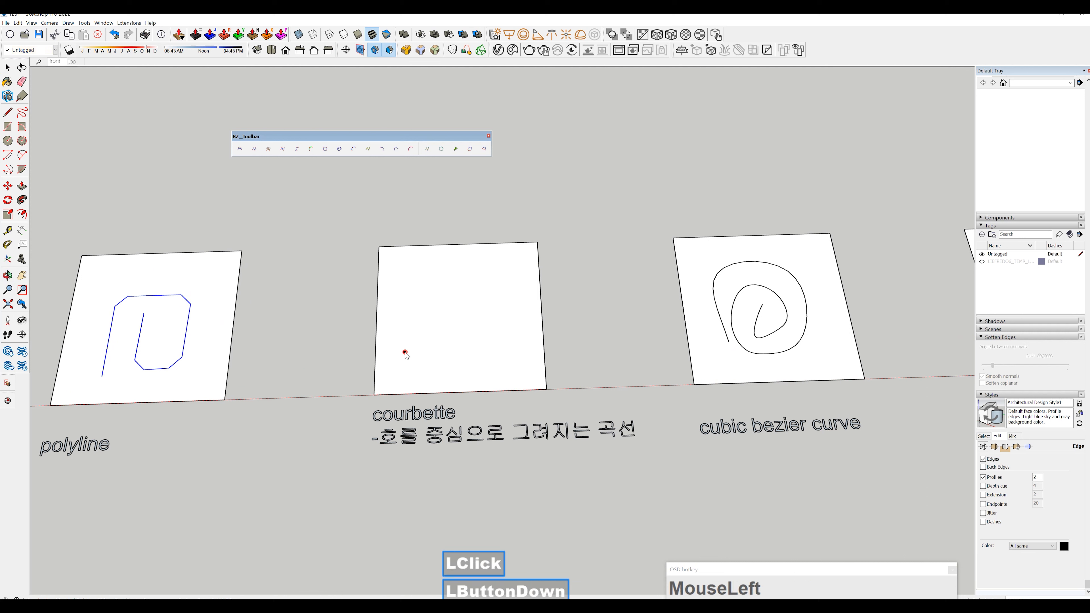
click(417, 279)
click(479, 272)
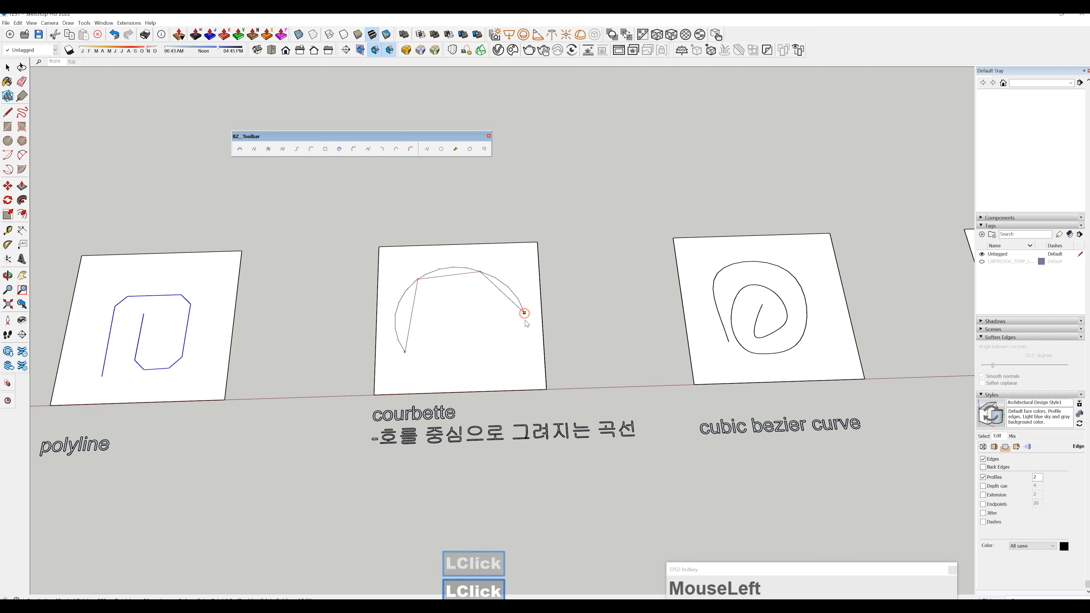
click(524, 314)
click(515, 358)
click(471, 372)
click(430, 356)
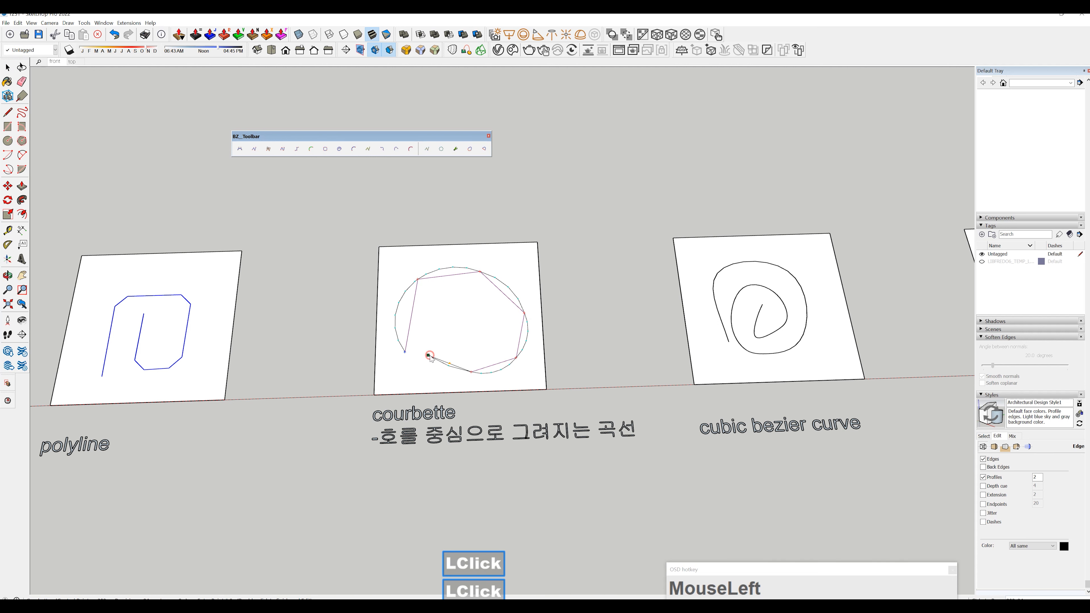
double_click(429, 356)
Erase the existing spiral curve from the cubic bezier curve panel.
scroll(518, 325, down, 3)
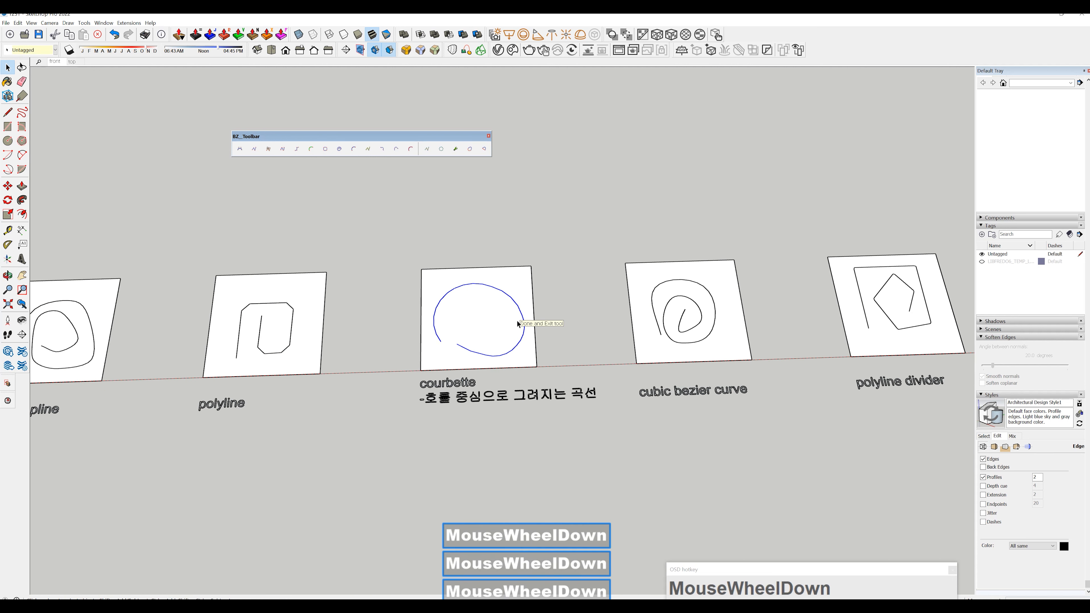
shift+middle_drag(518, 325, 325, 324)
scroll(458, 324, up, 3)
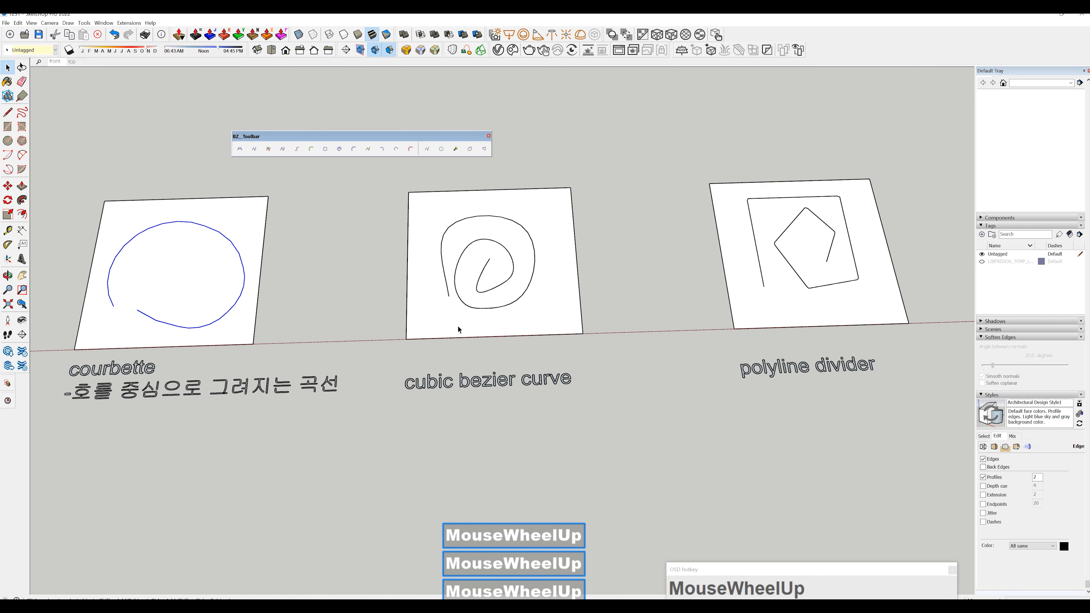
shift+middle_drag(447, 324, 449, 348)
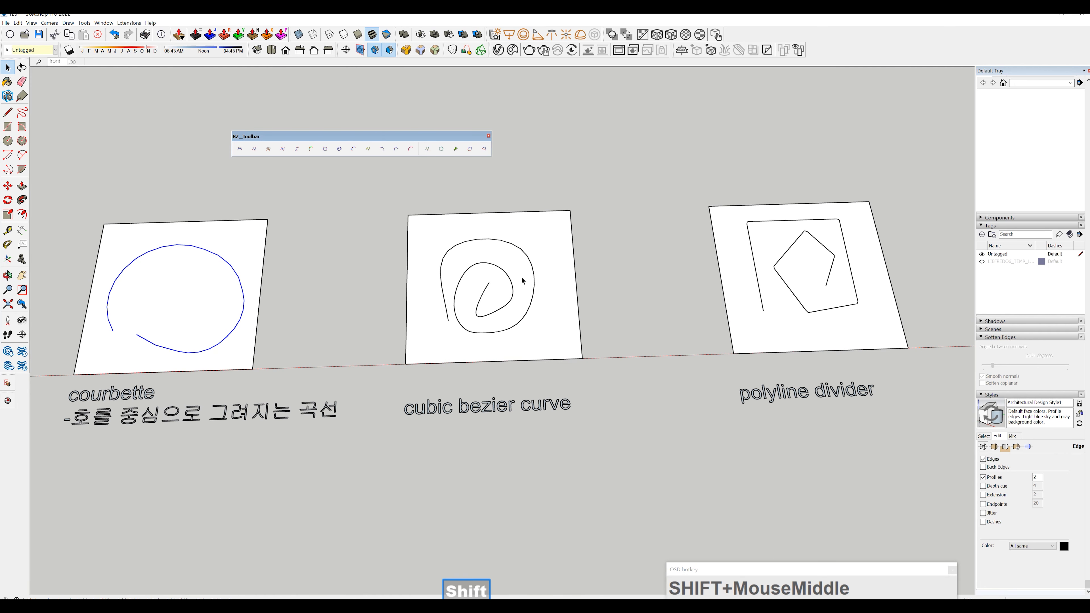
click(532, 275)
scroll(533, 275, down, 2)
scroll(534, 275, up, 1)
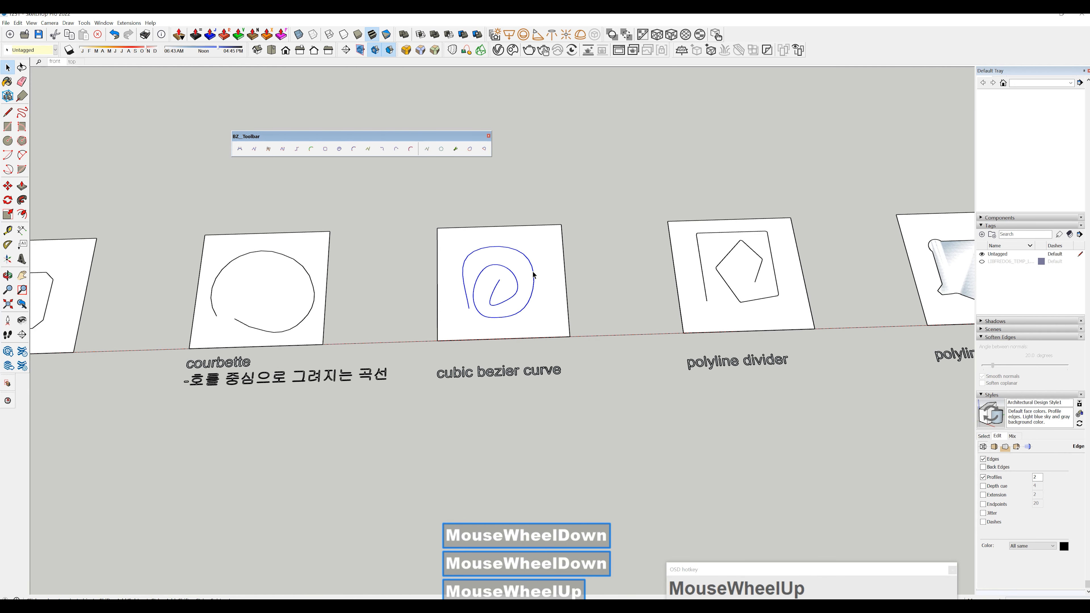
key(Delete)
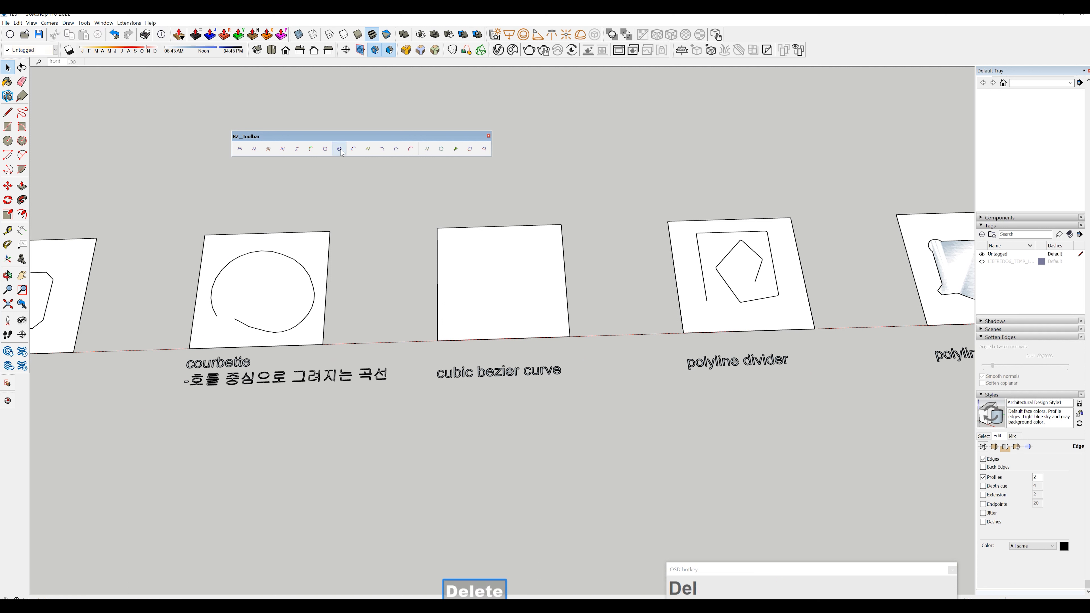
Draw an open rounded loop as a Cubic Bezier curve with seven control points on the cubic bezier curve panel.
click(355, 149)
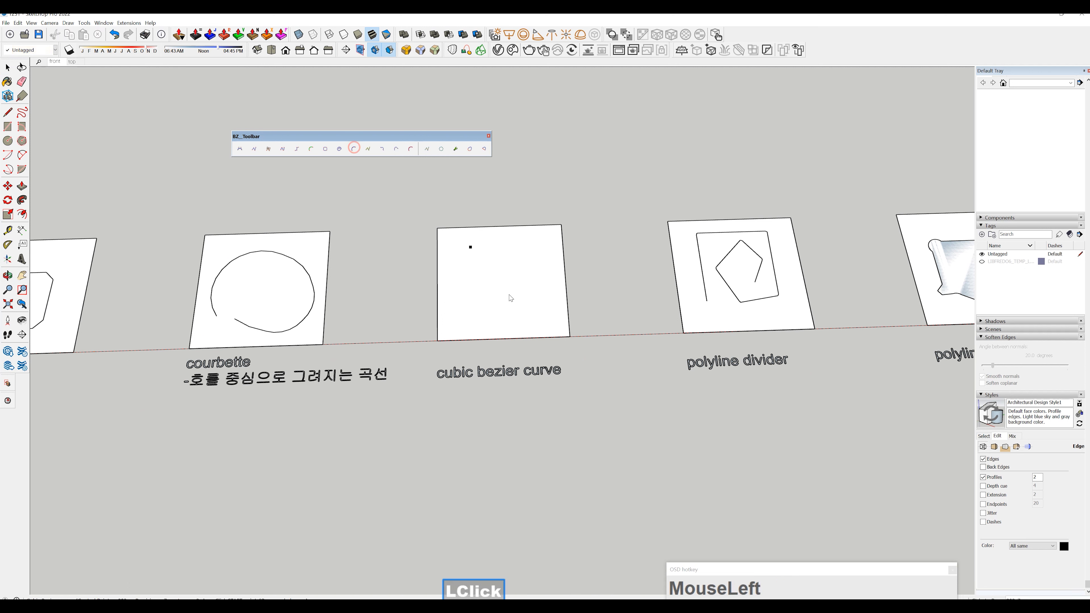
click(460, 305)
click(478, 262)
click(529, 253)
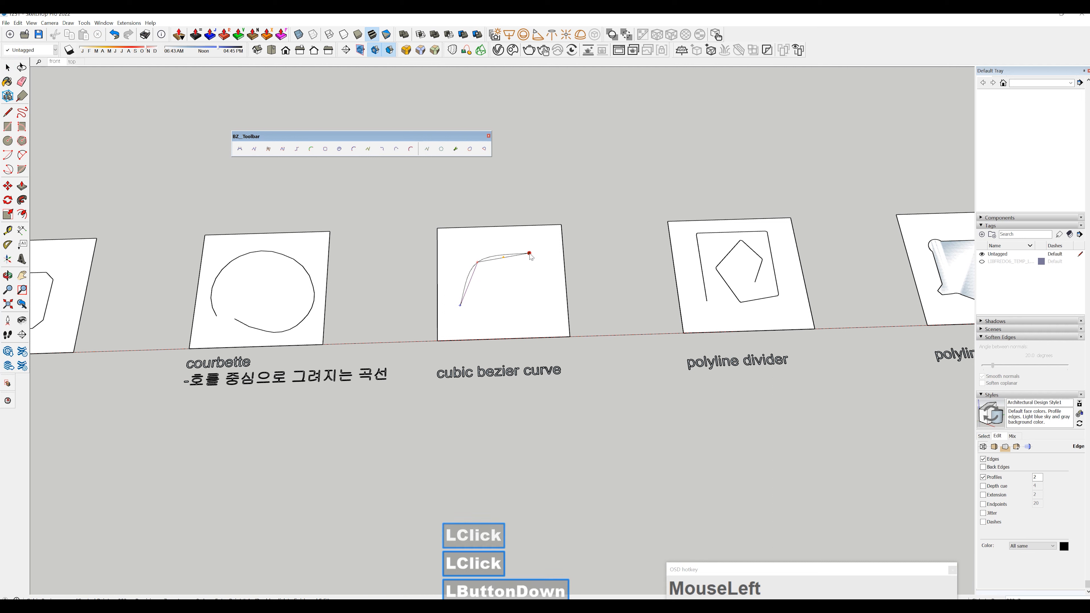
click(551, 281)
click(545, 322)
click(509, 330)
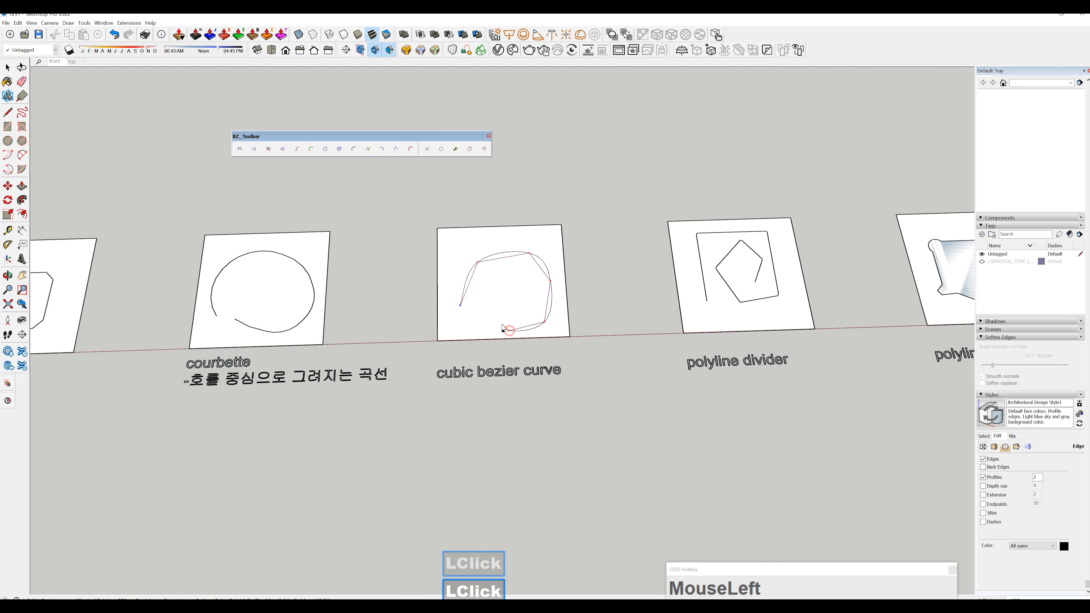
click(483, 316)
double_click(483, 316)
key(space)
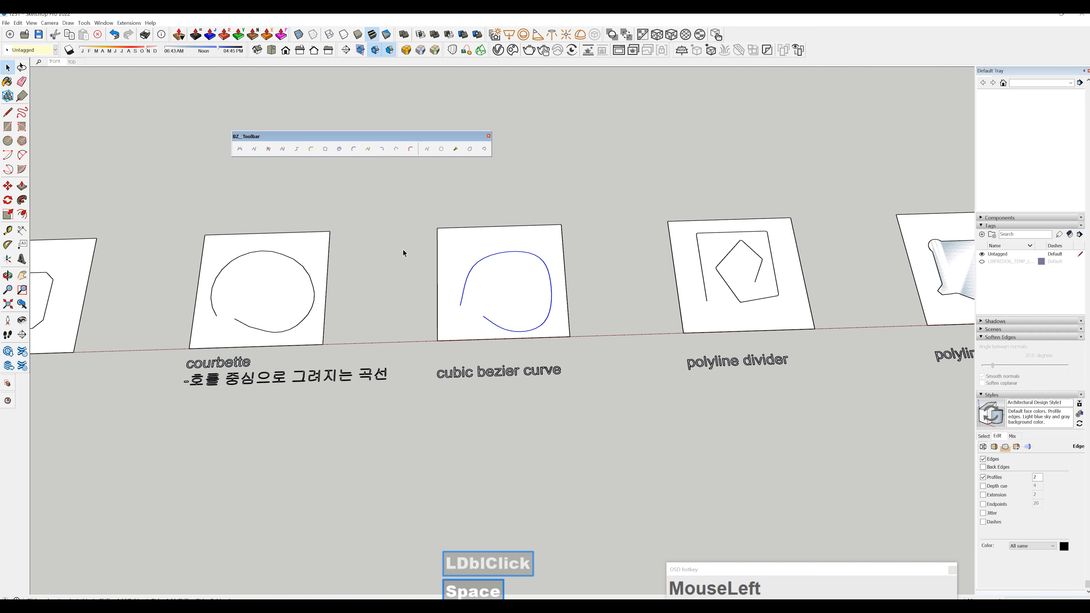
Review the row of labelled curve panels from the cubic bezier curve back to the first panel.
middle_drag(295, 257, 509, 273)
scroll(509, 273, down, 2)
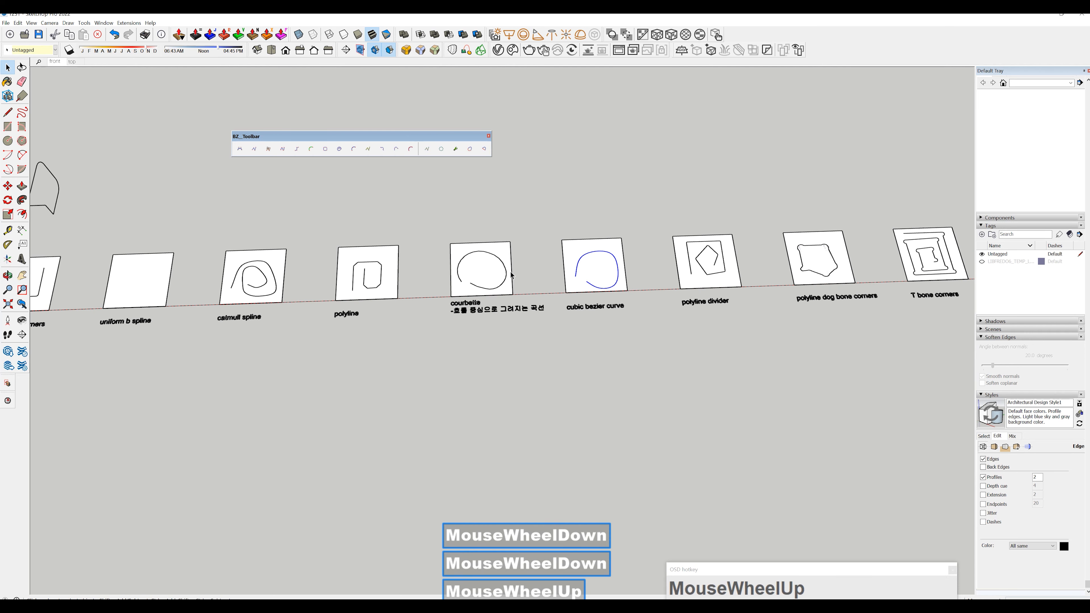
shift+middle_drag(433, 285, 380, 319)
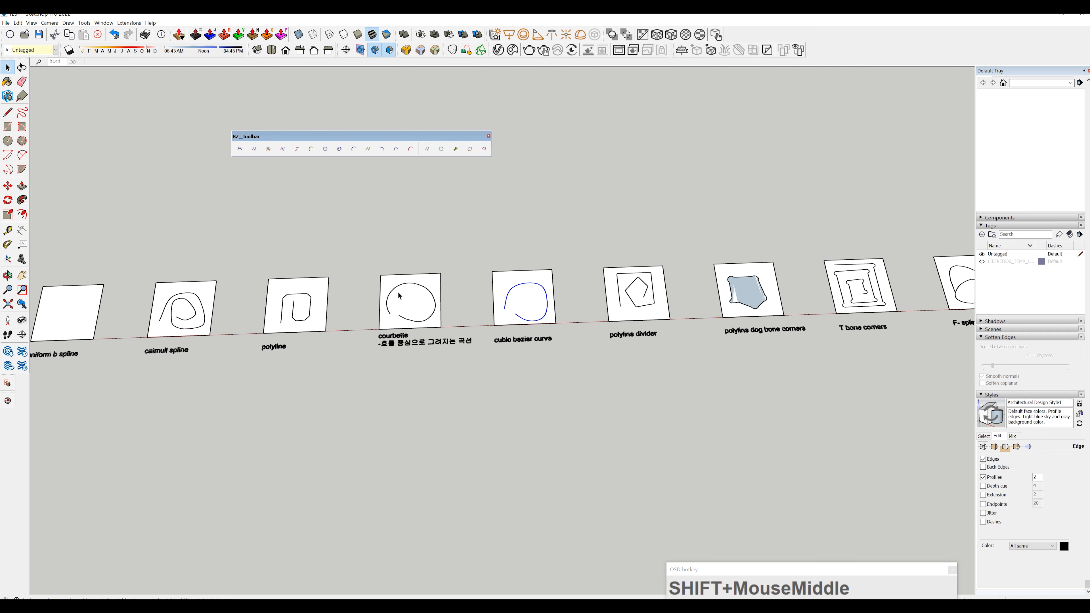
scroll(398, 296, down, 3)
shift+middle_drag(319, 292, 411, 289)
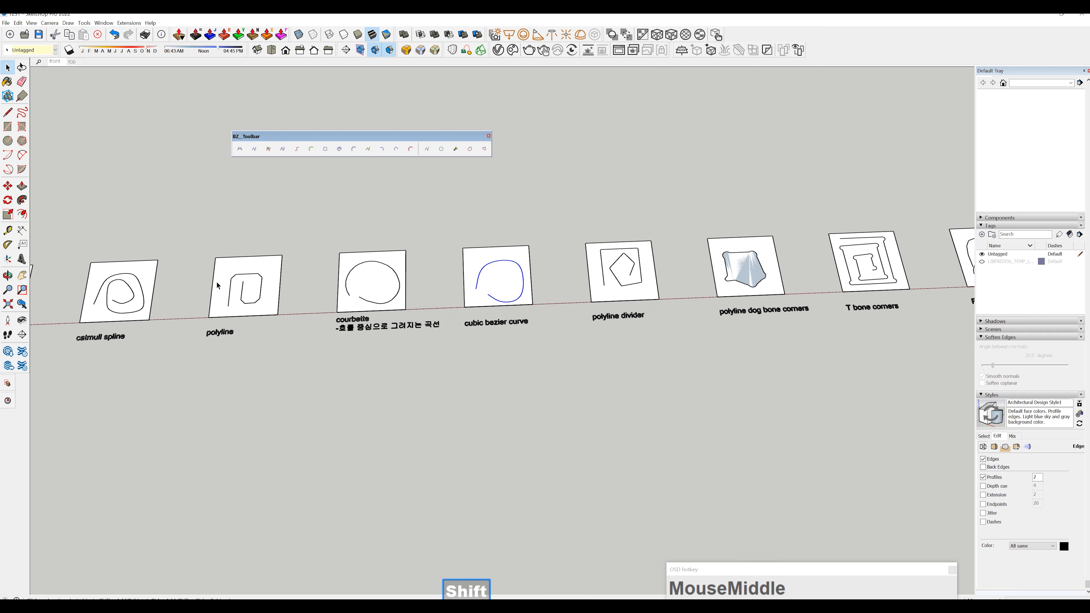
shift+middle_drag(437, 240, 623, 246)
shift+scroll(576, 244, down, 2)
shift+middle_drag(508, 276, 537, 262)
scroll(538, 262, down, 6)
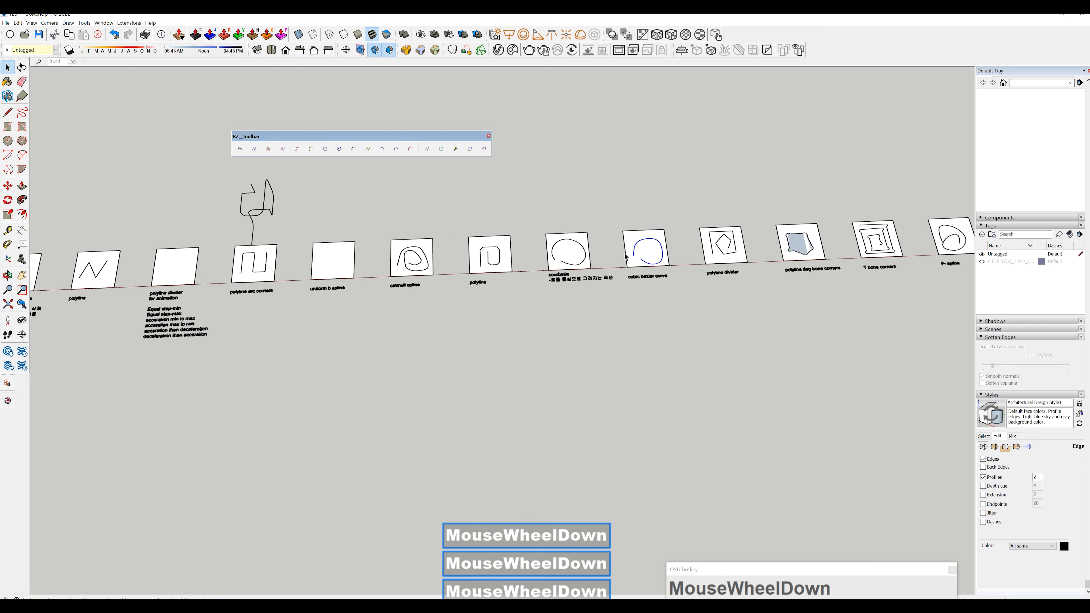
shift+middle_drag(200, 254, 391, 270)
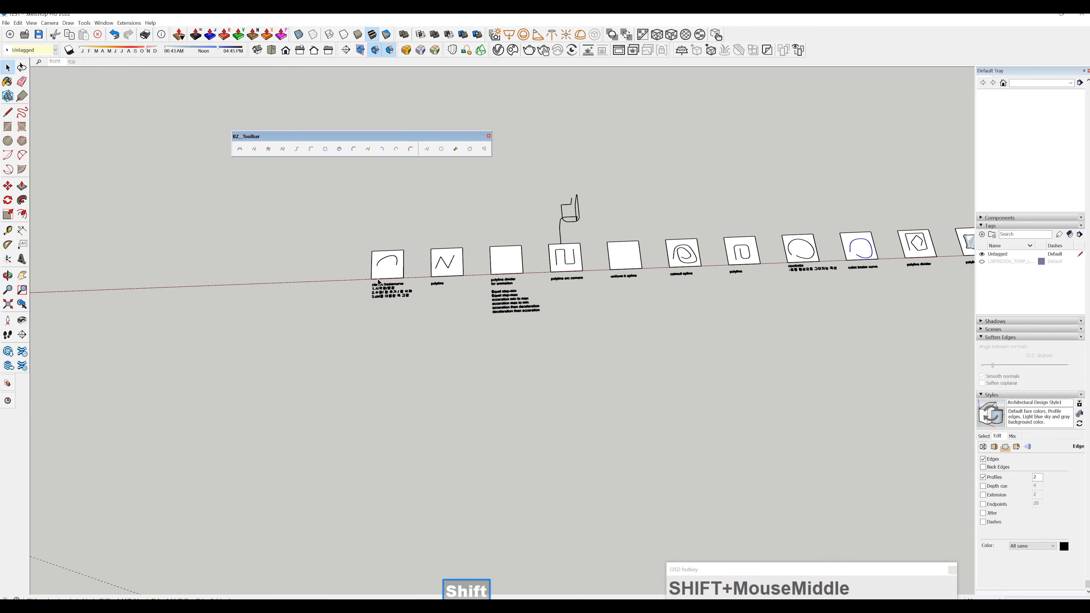
Erase the existing spiral polyline from the polyline divider panel.
scroll(396, 282, up, 5)
scroll(392, 270, down, 5)
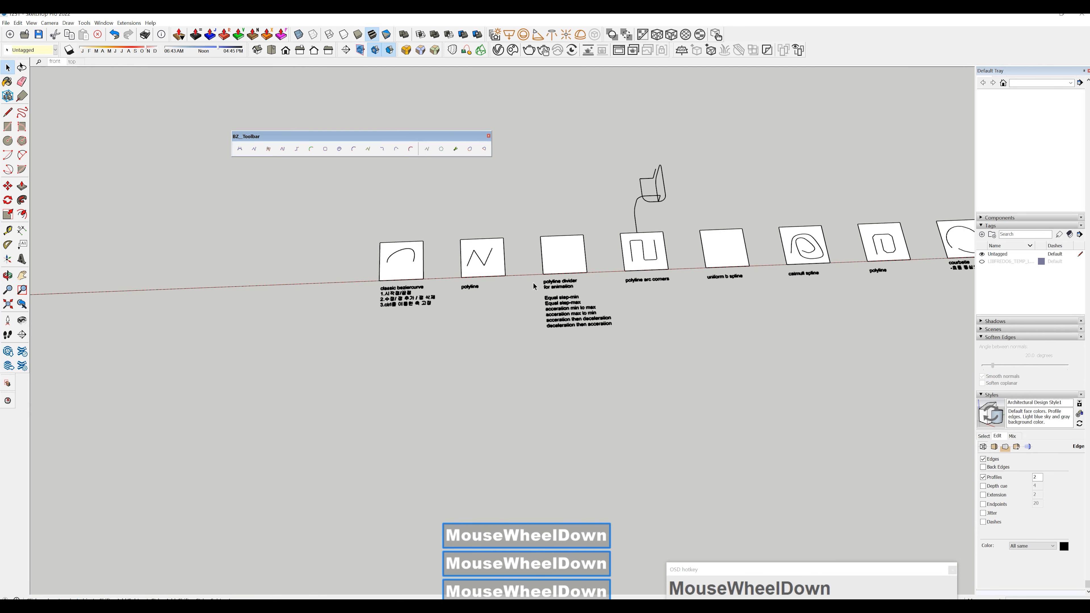
shift+middle_drag(533, 283, 39, 285)
scroll(437, 283, up, 2)
shift+middle_drag(613, 300, 485, 323)
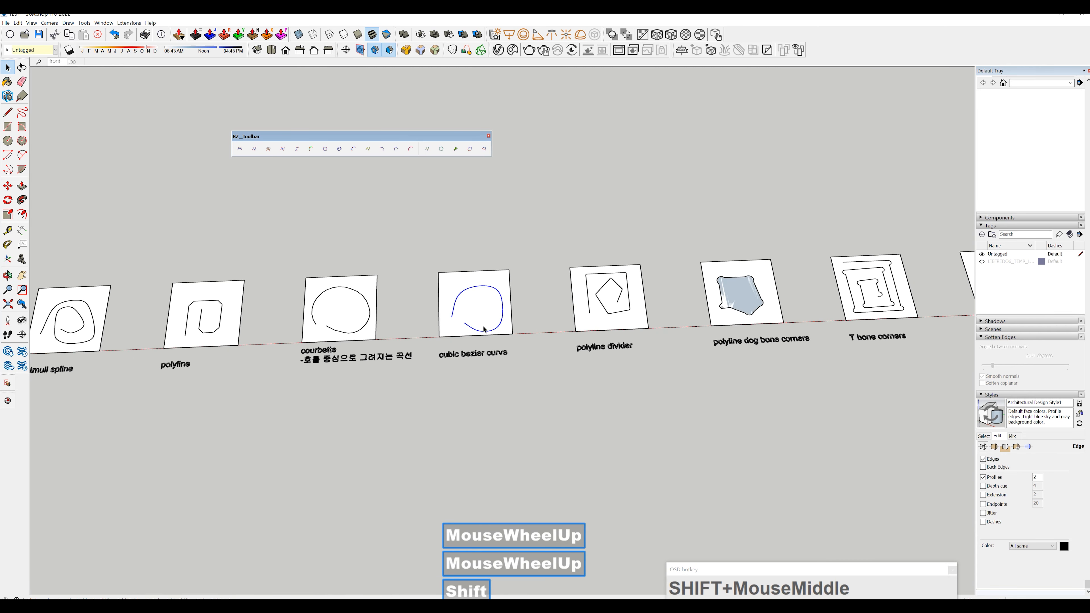
scroll(485, 323, up, 4)
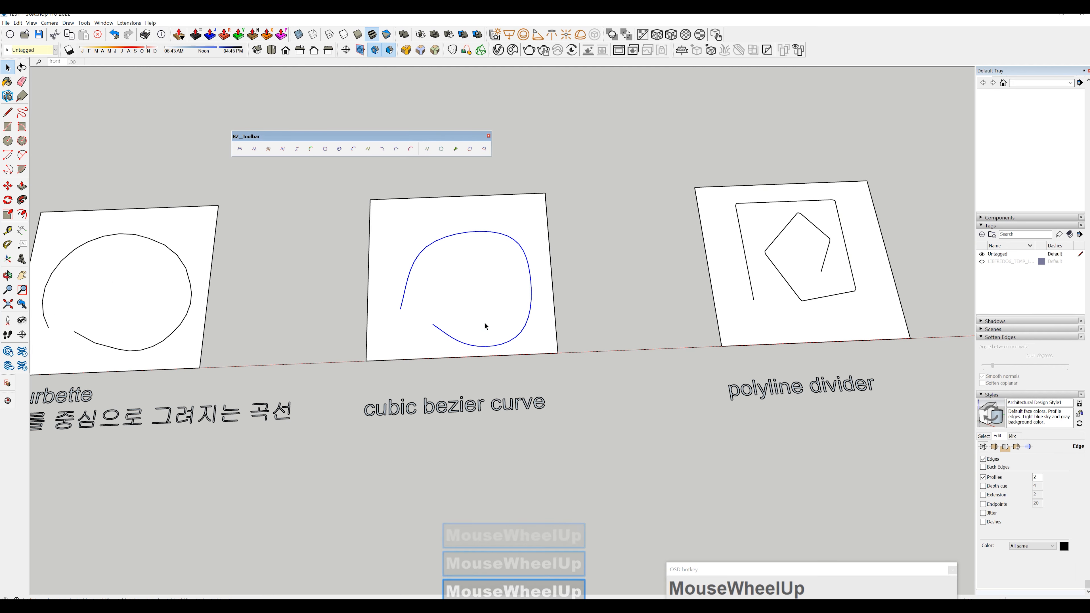
shift+middle_drag(485, 319, 445, 328)
scroll(355, 345, down, 3)
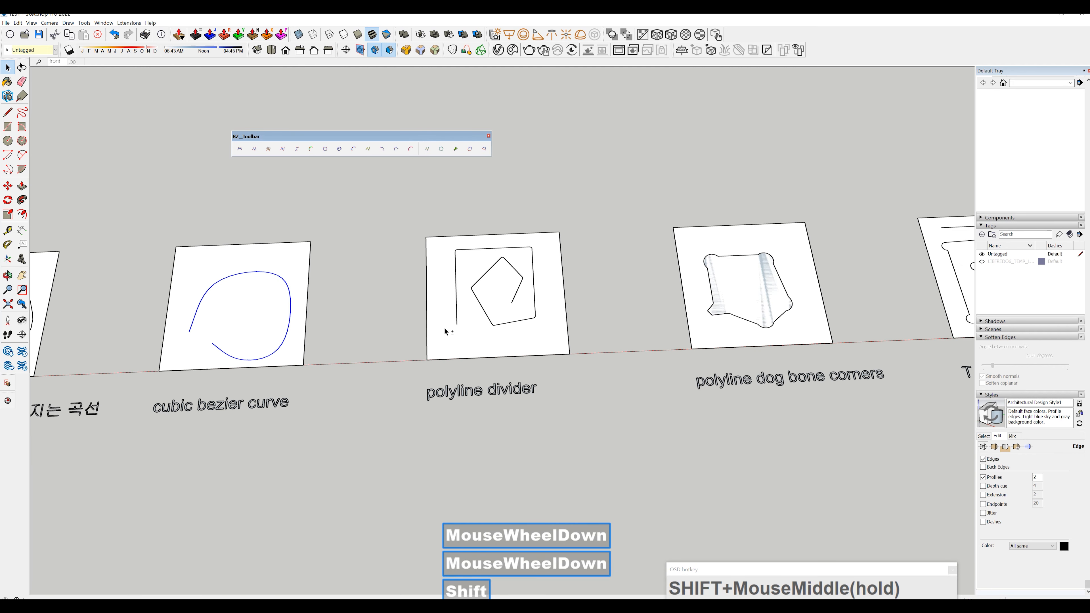
click(468, 296)
scroll(475, 306, up, 5)
click(442, 307)
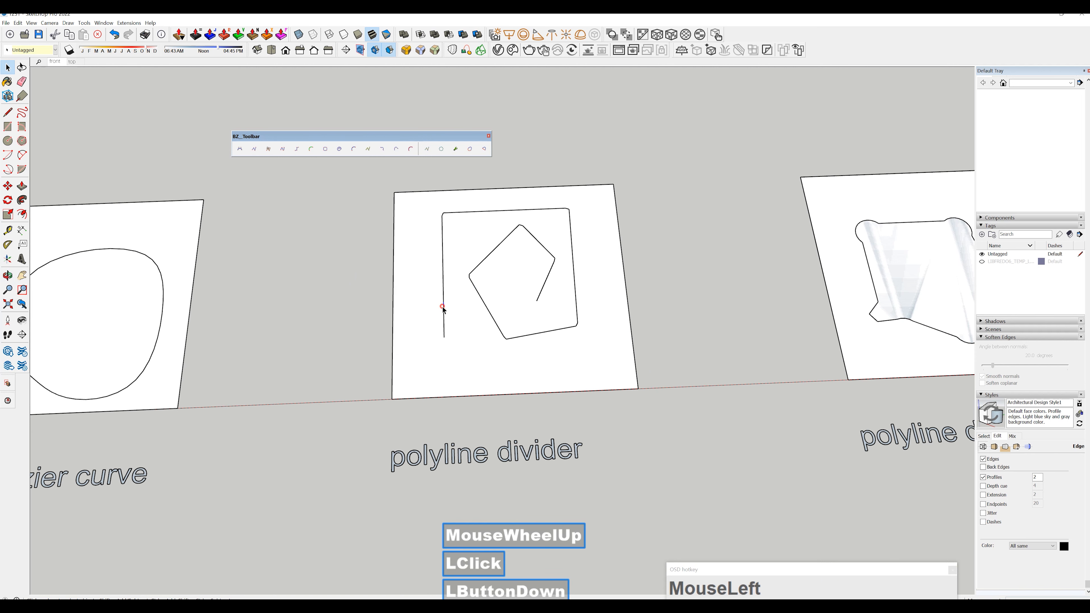
click(368, 149)
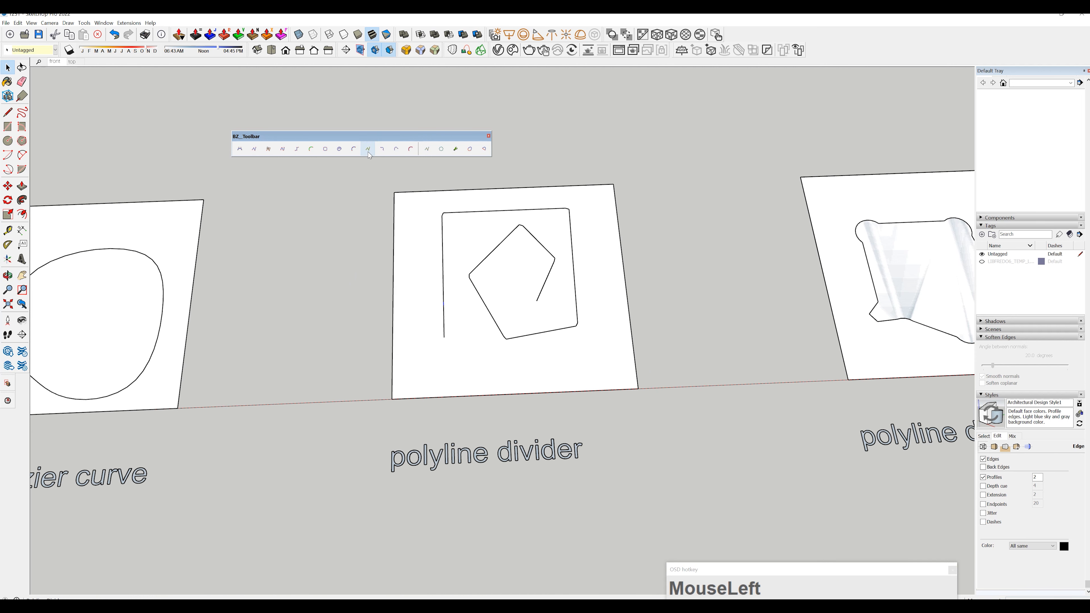
click(552, 269)
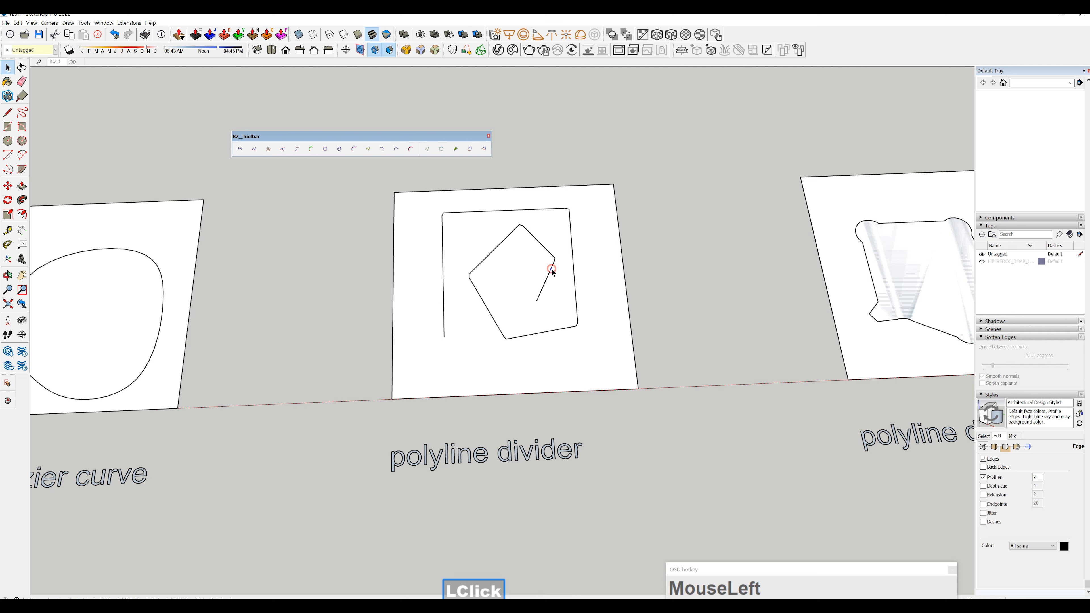
drag(418, 195, 603, 389)
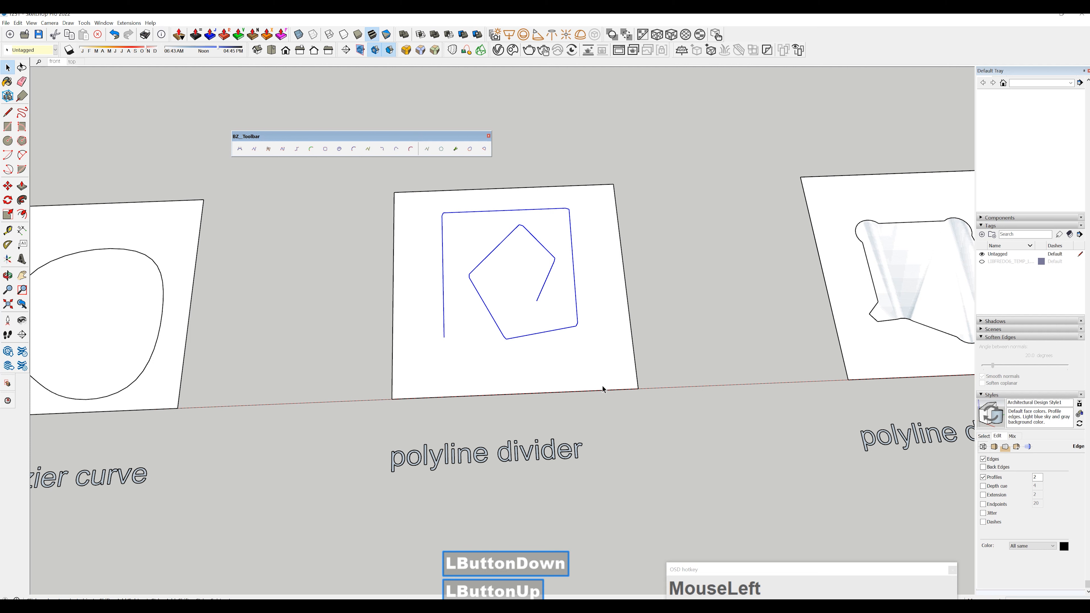
key(Delete)
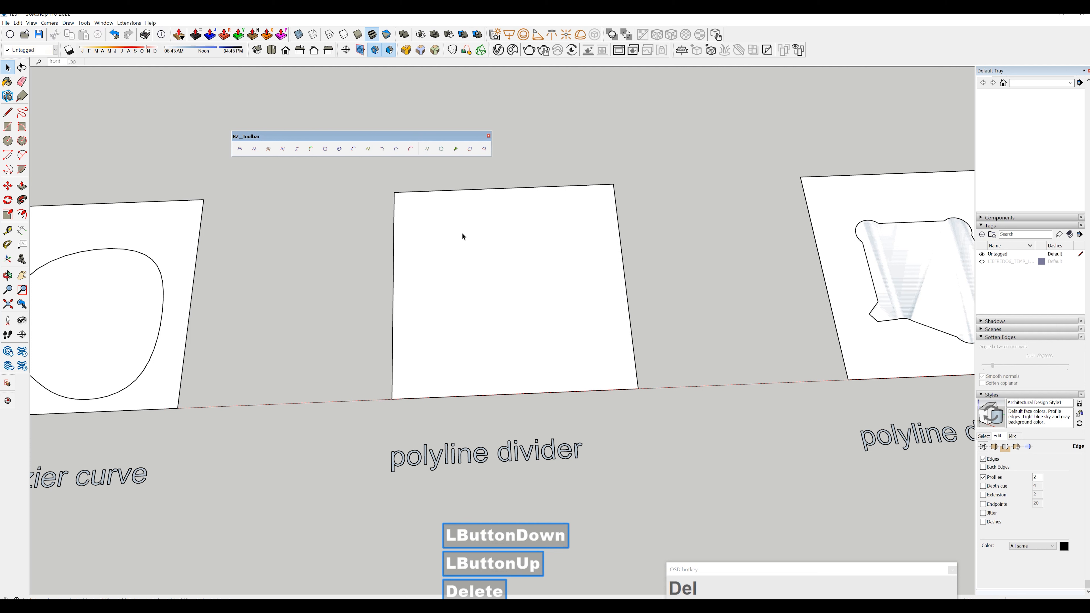
Draw an open rectangular spiral on the polyline divider panel with Polyline Divider at a 50 mm interval.
click(367, 149)
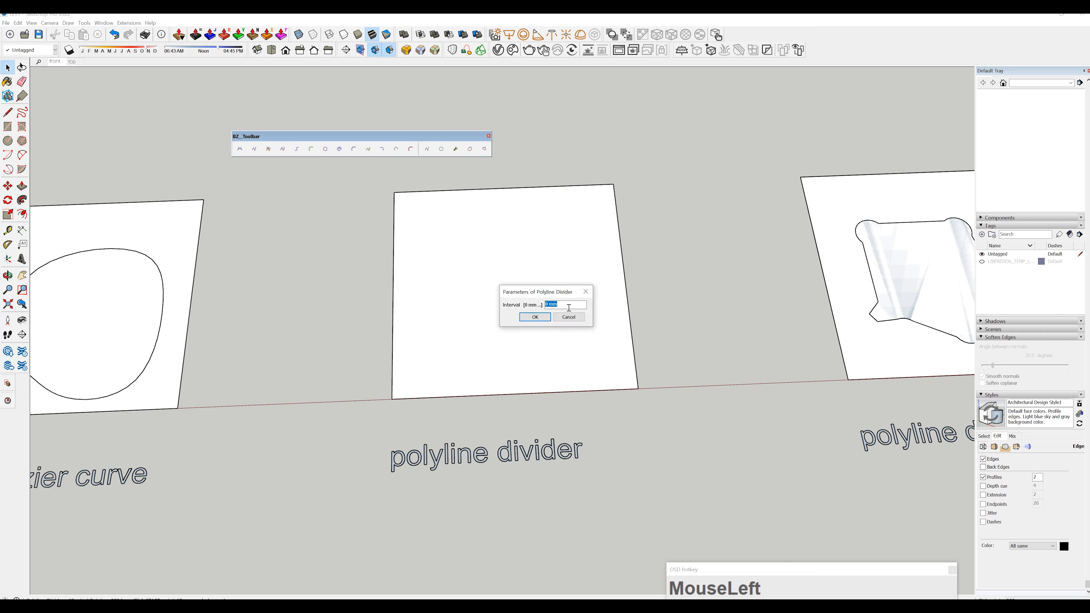
text(50)
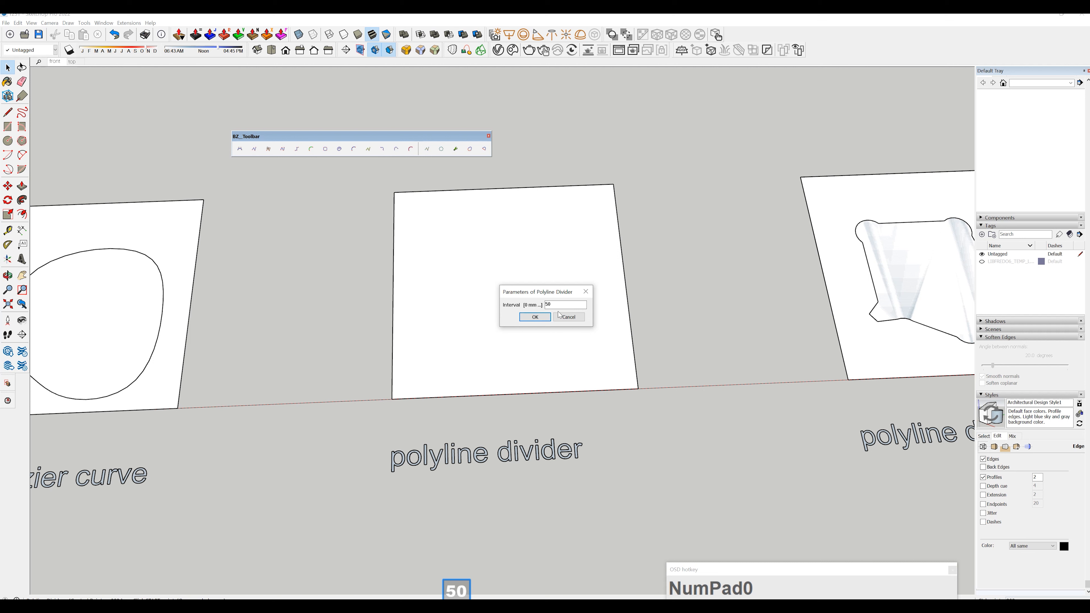
click(535, 317)
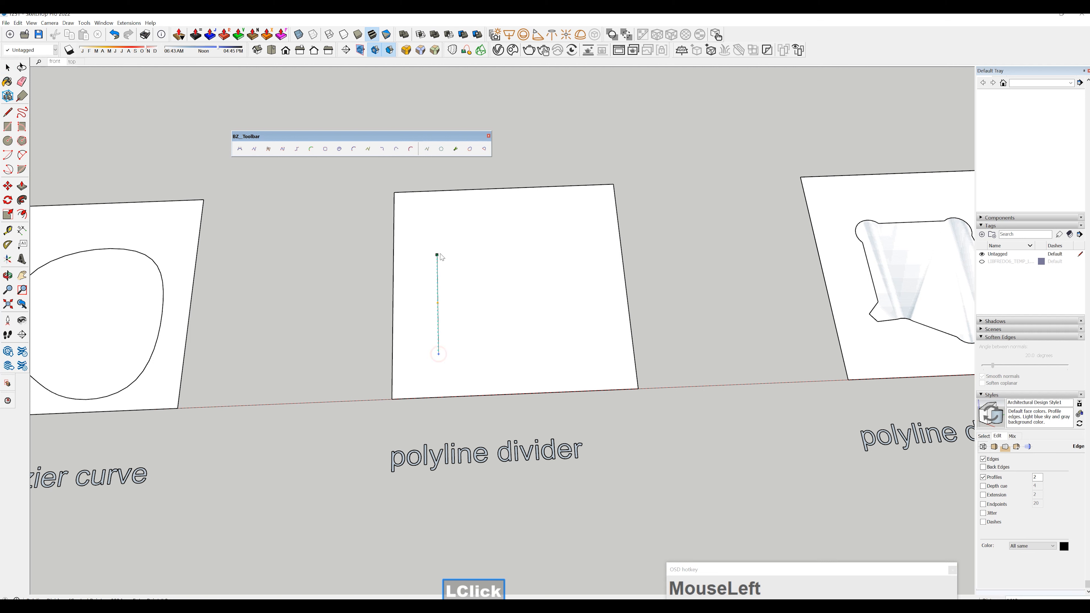
click(438, 245)
click(540, 242)
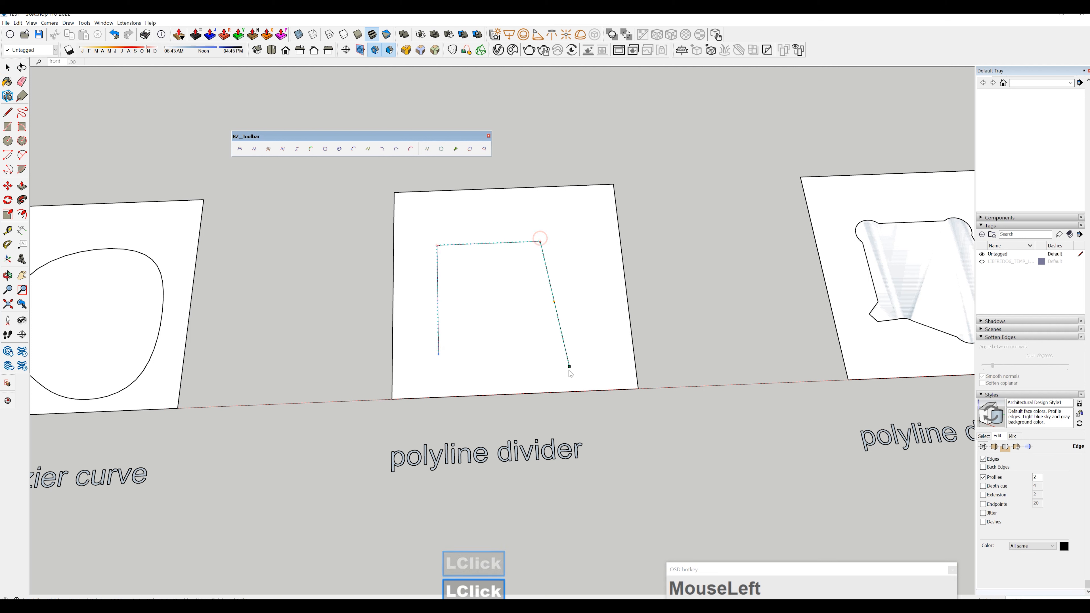
click(548, 348)
click(471, 352)
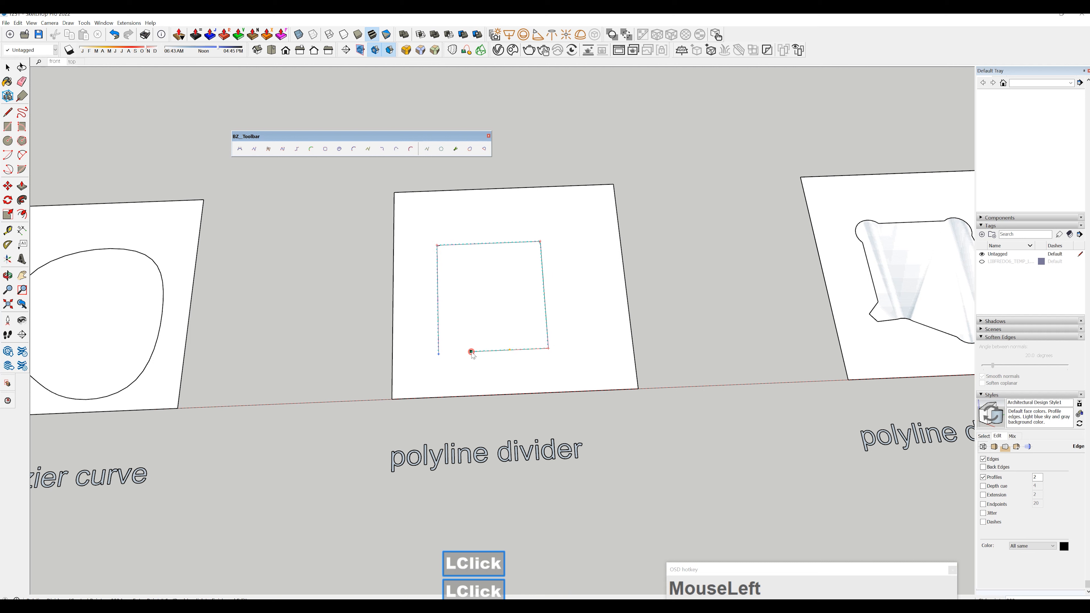
click(469, 269)
click(527, 265)
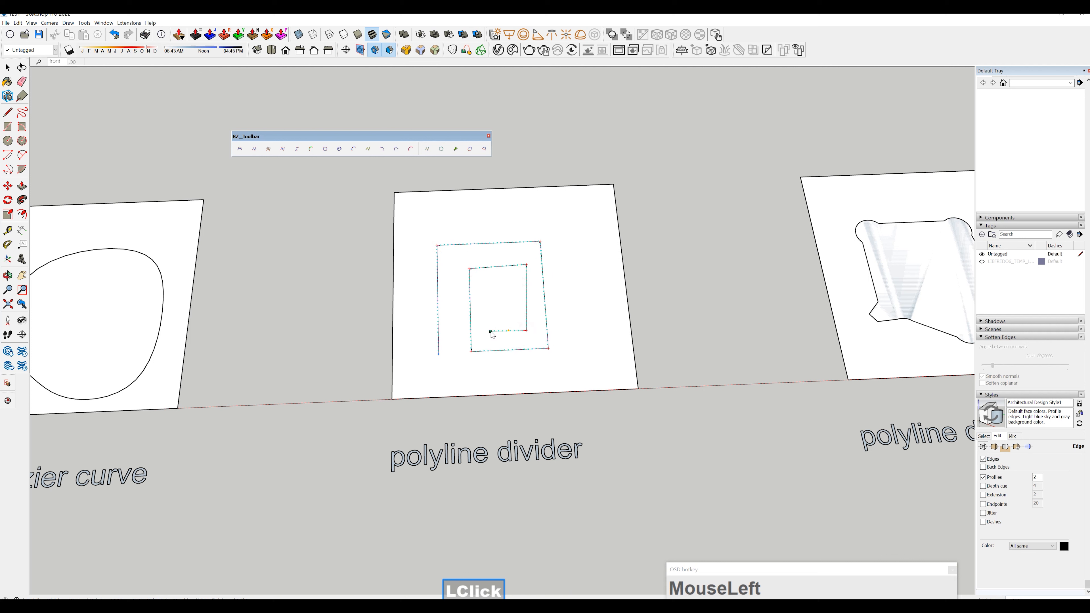
double_click(491, 331)
key(space)
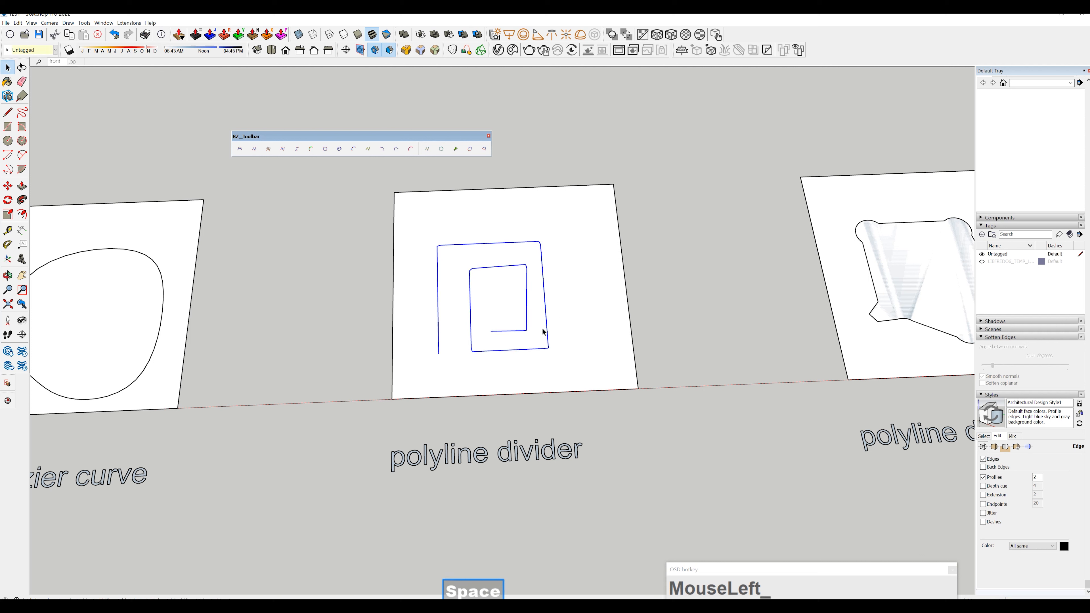
Explode the rectangular spiral on the polyline divider panel into separate edges and turn on Endpoints in the edge style.
right_click(547, 329)
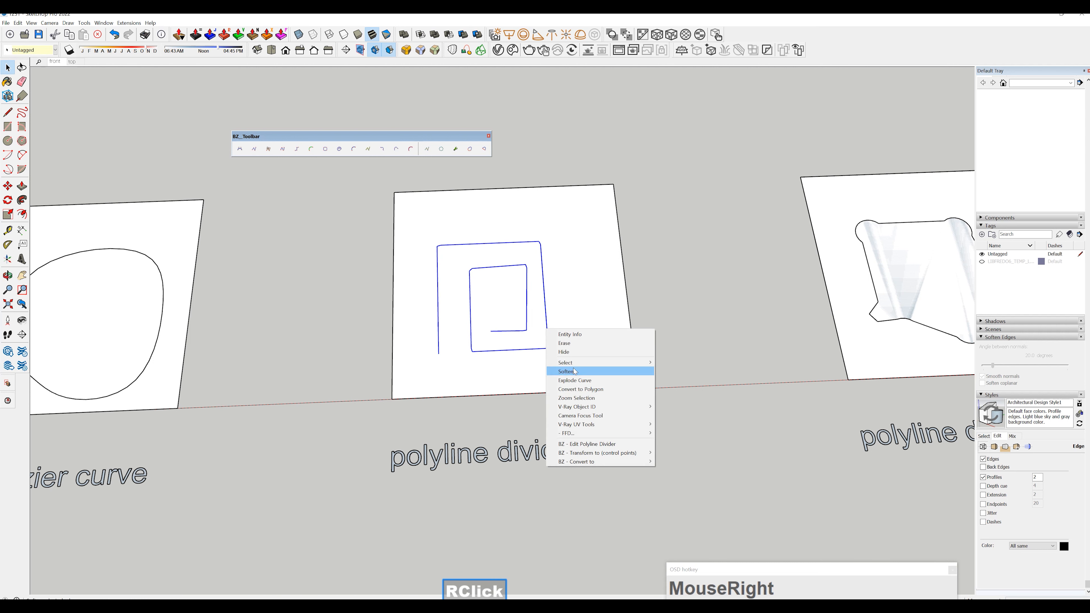
click(575, 381)
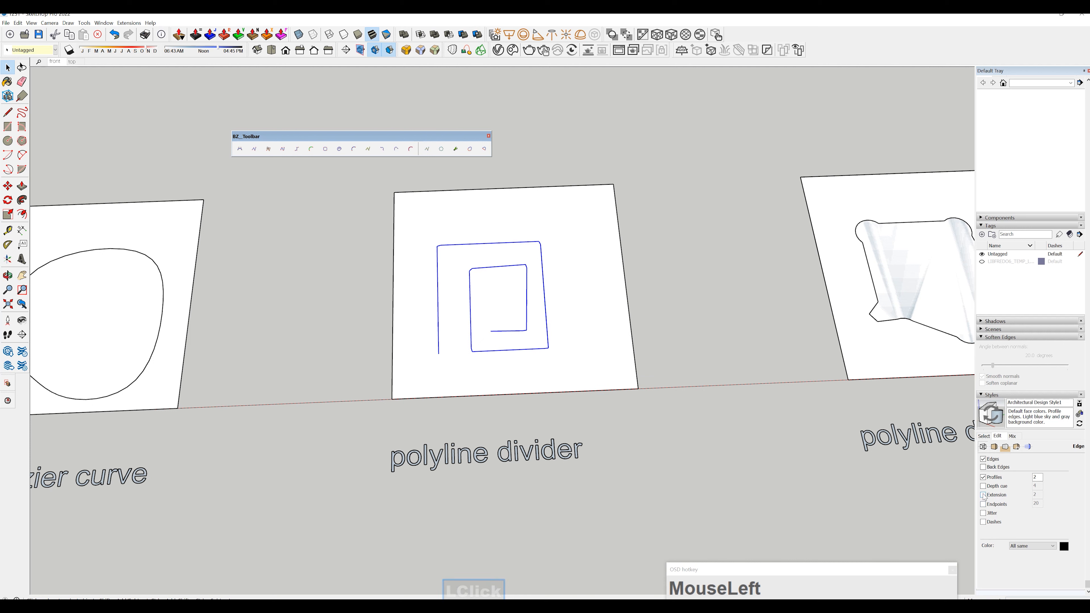
click(983, 504)
Measure the divided segments at the outer end of the exploded spiral with the Tape Measure.
scroll(437, 360, up, 8)
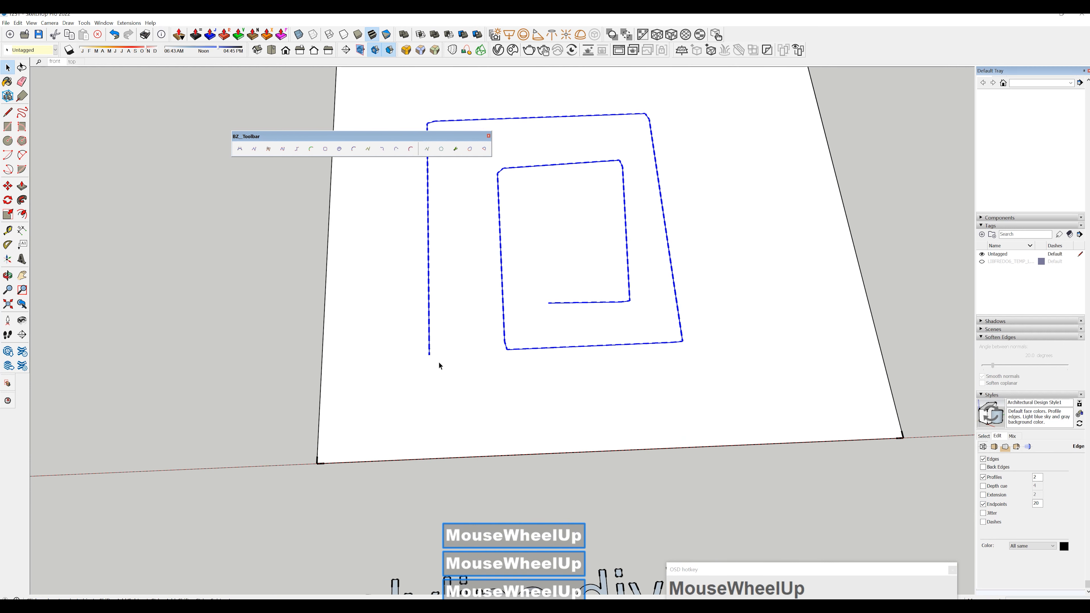
scroll(423, 347, up, 2)
key(space)
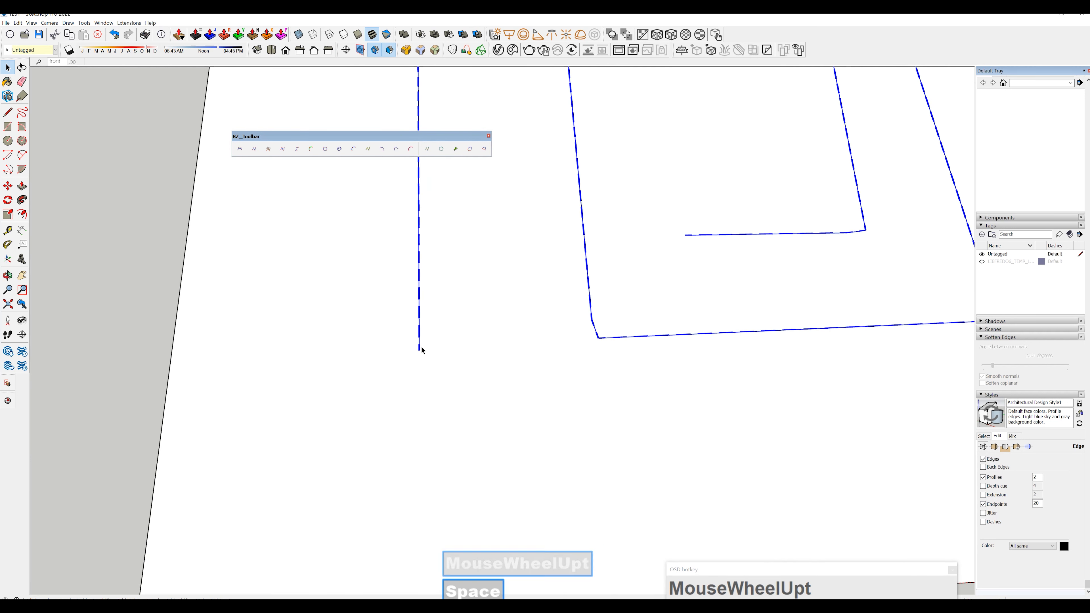
key(space)
click(171, 287)
key(t)
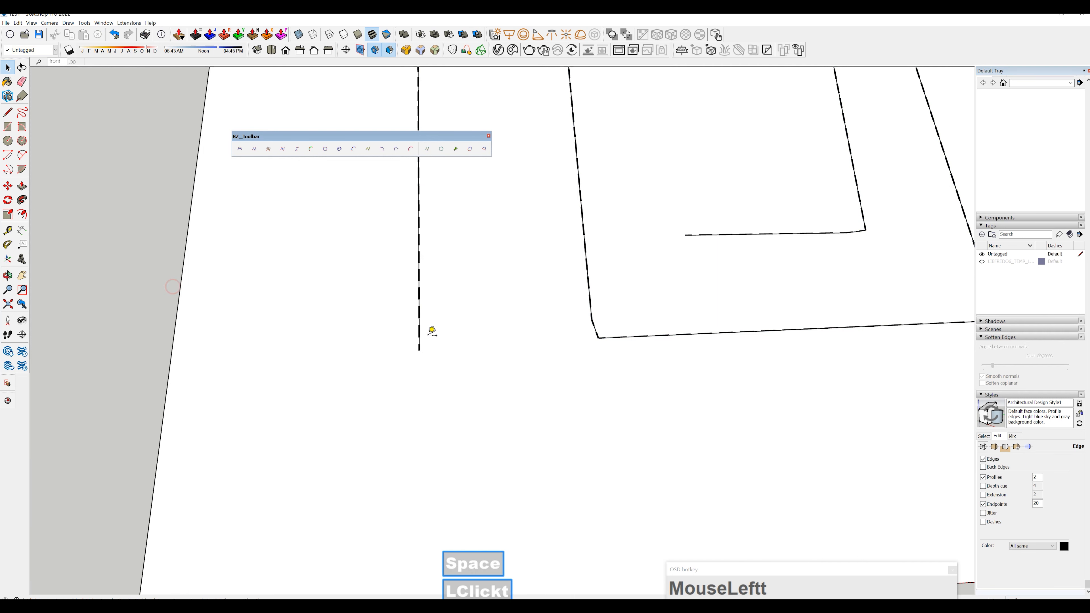
click(421, 349)
key(space)
key(t)
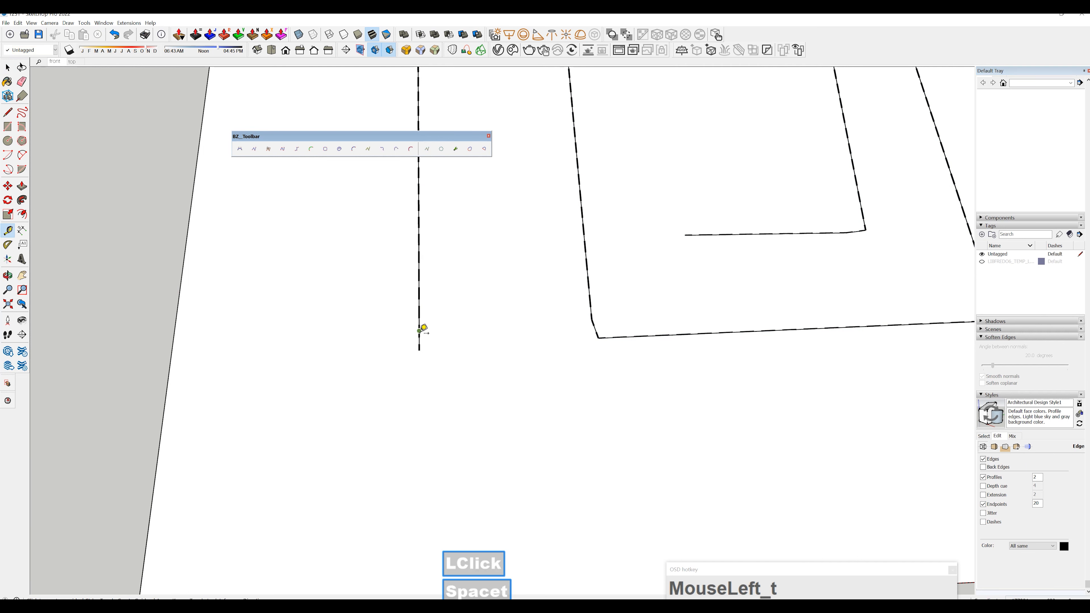
key(space)
key(t)
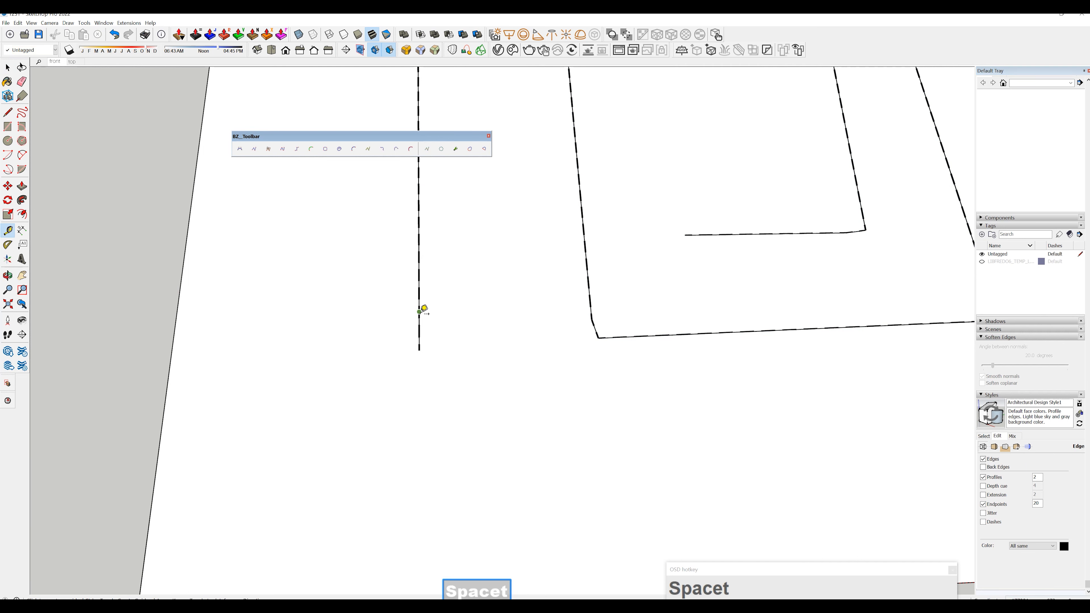
click(420, 311)
key(space)
Compare the polyline divider panel with the polyline divider for animation panel and its list of step options.
scroll(518, 284, down, 6)
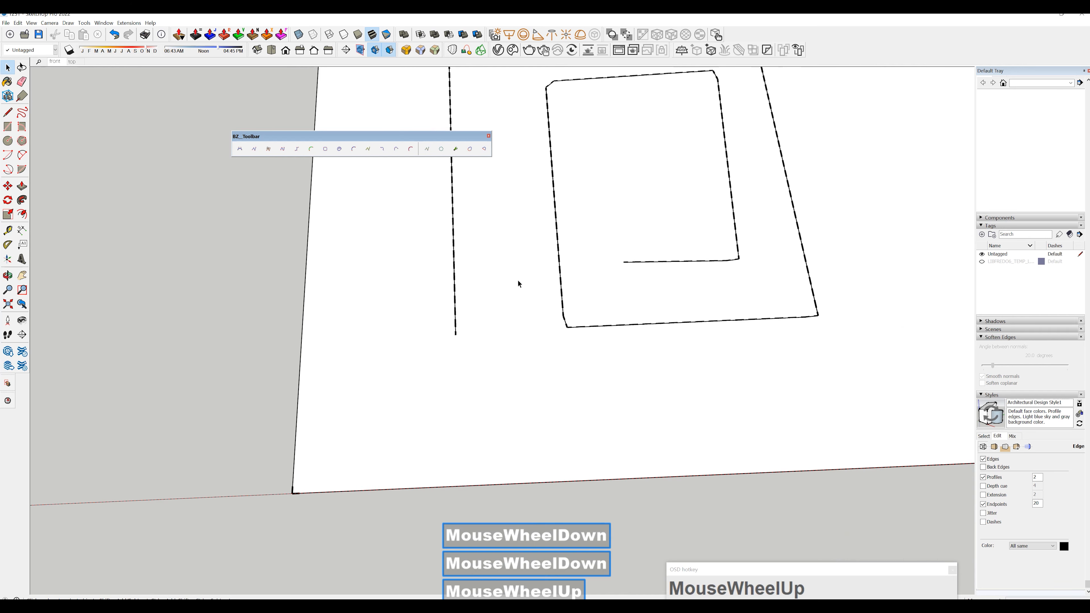
scroll(537, 279, down, 3)
shift+middle_drag(537, 279, 703, 296)
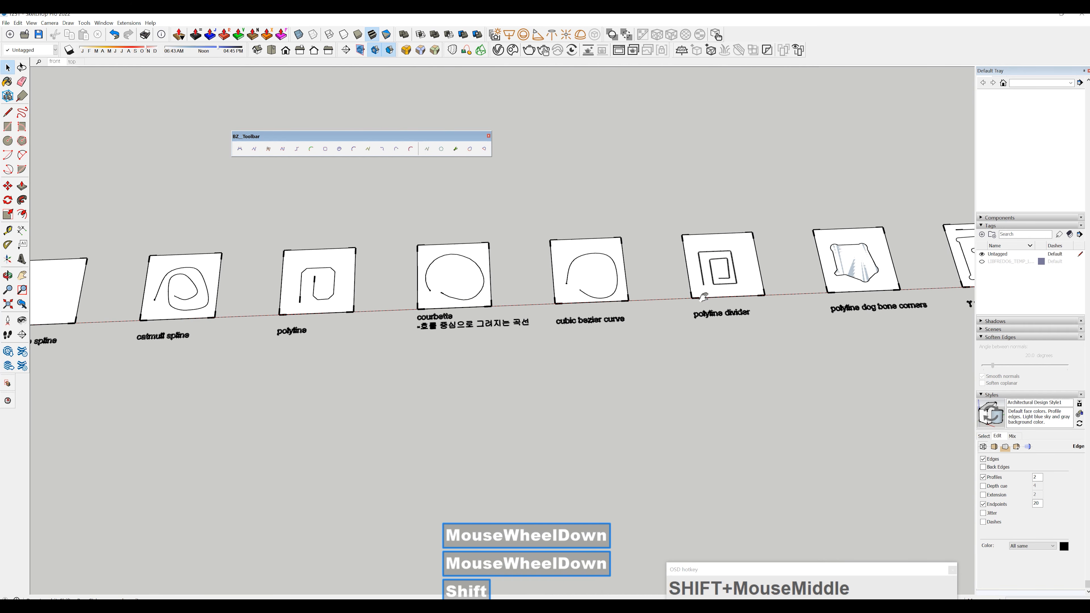
scroll(438, 346, down, 2)
shift+middle_drag(301, 357, 441, 316)
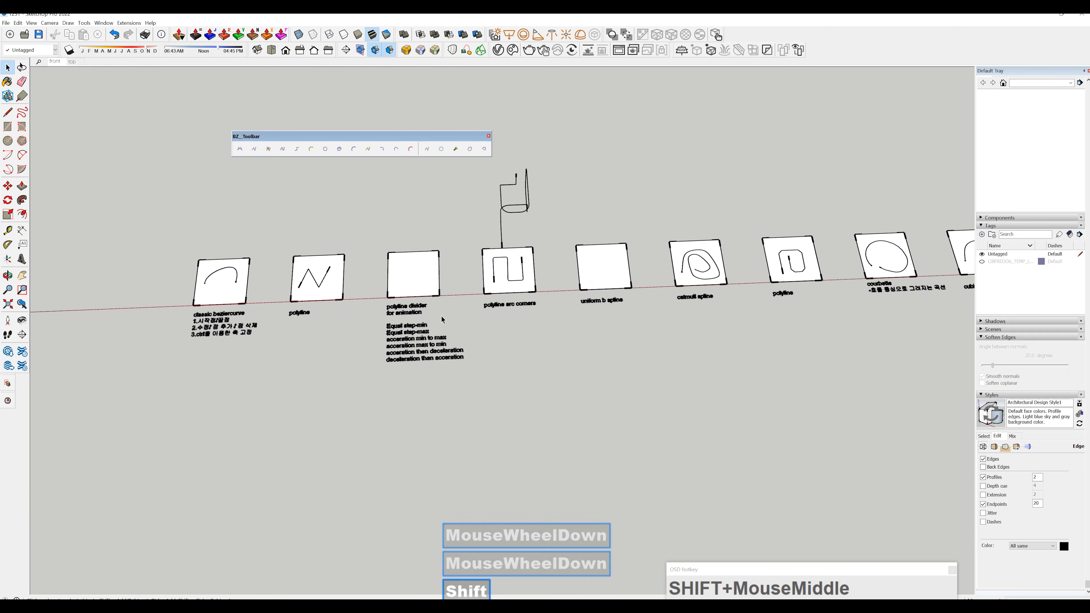
scroll(442, 316, up, 3)
scroll(388, 302, up, 3)
scroll(509, 329, down, 6)
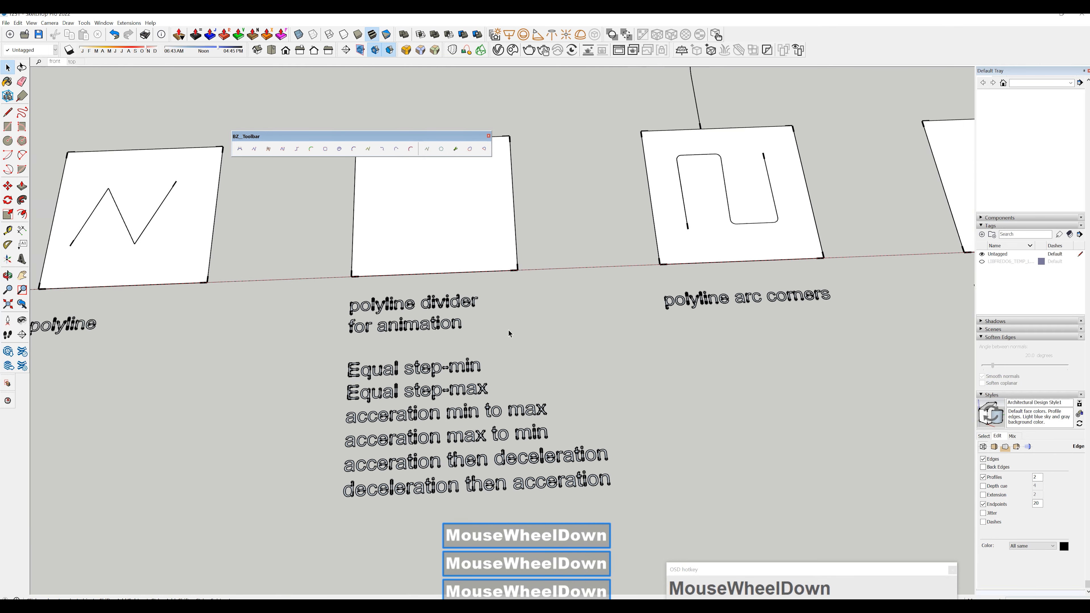
shift+middle_drag(589, 300, 39, 335)
shift+middle_drag(658, 287, 442, 282)
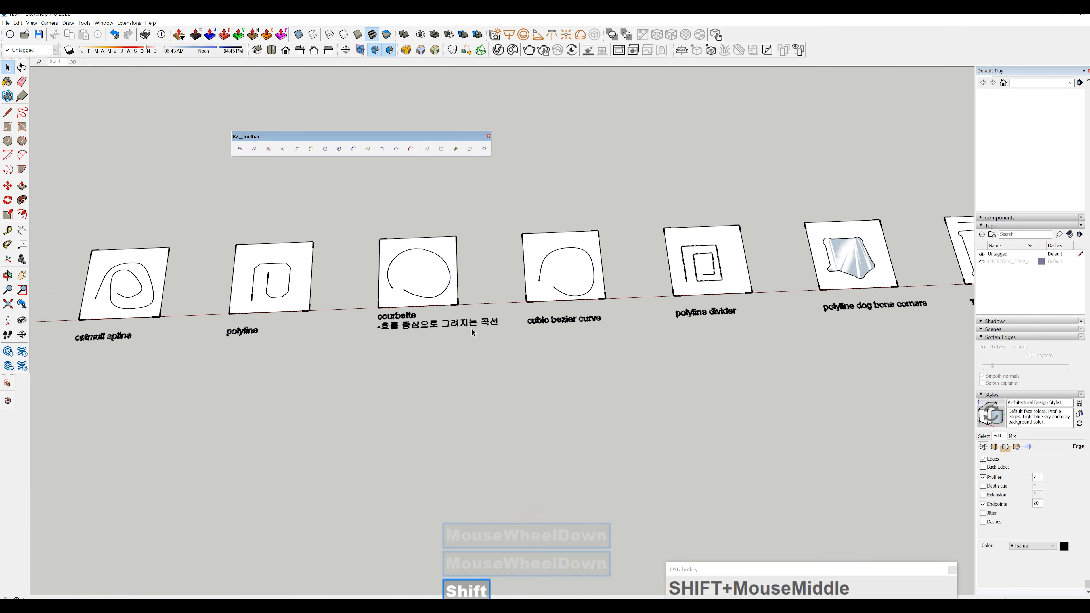
shift+middle_drag(870, 421, 494, 404)
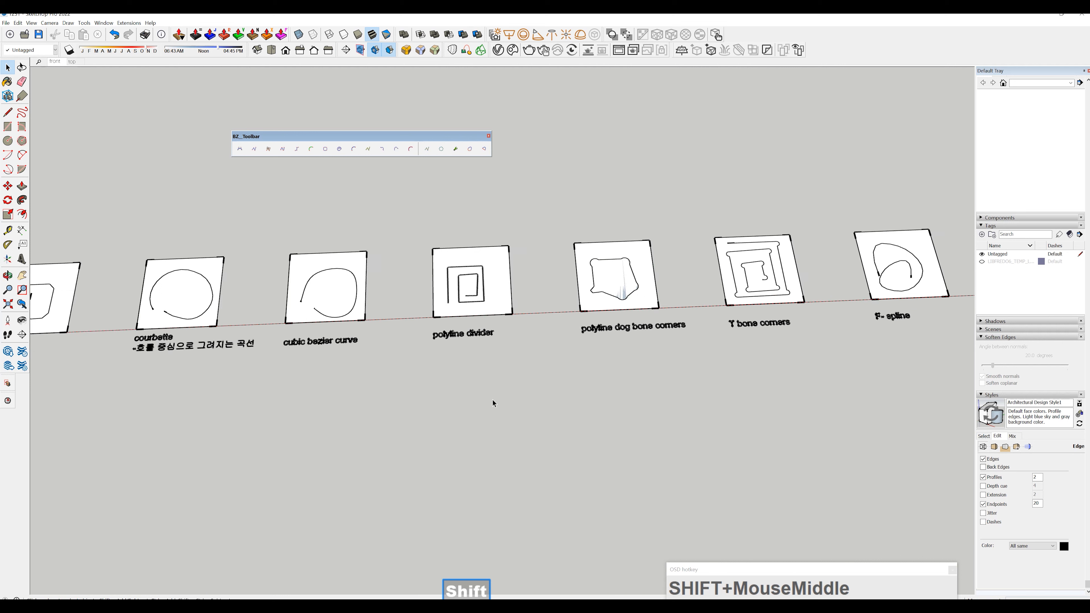
Turn off Endpoints in the edge style and erase the existing shape from the polyline dog bone corners panel.
click(984, 504)
scroll(589, 376, up, 4)
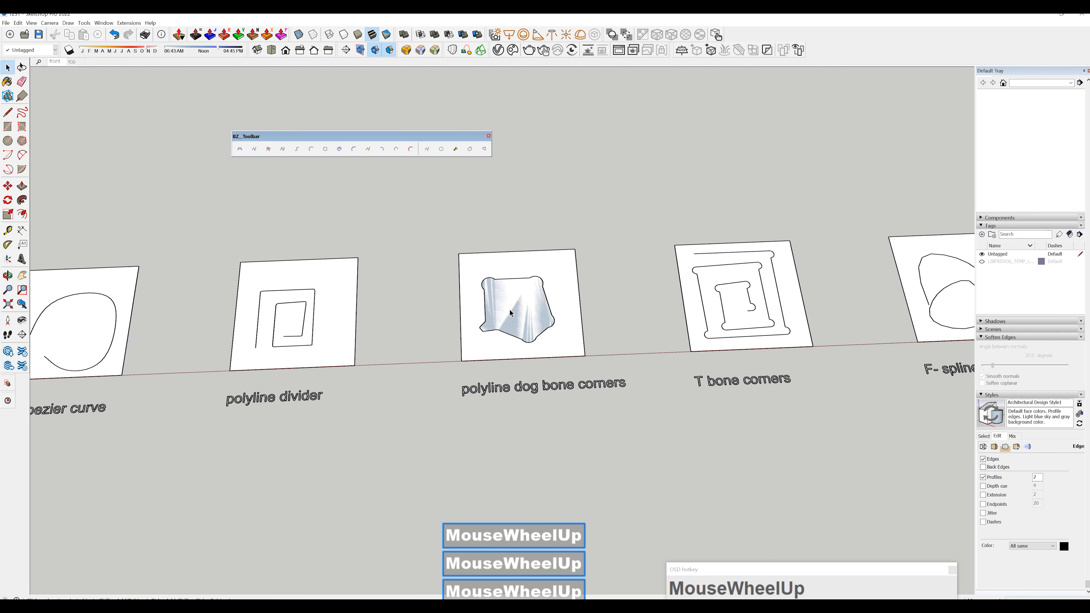
scroll(511, 316, up, 3)
shift+middle_drag(513, 324, 582, 289)
scroll(428, 294, up, 1)
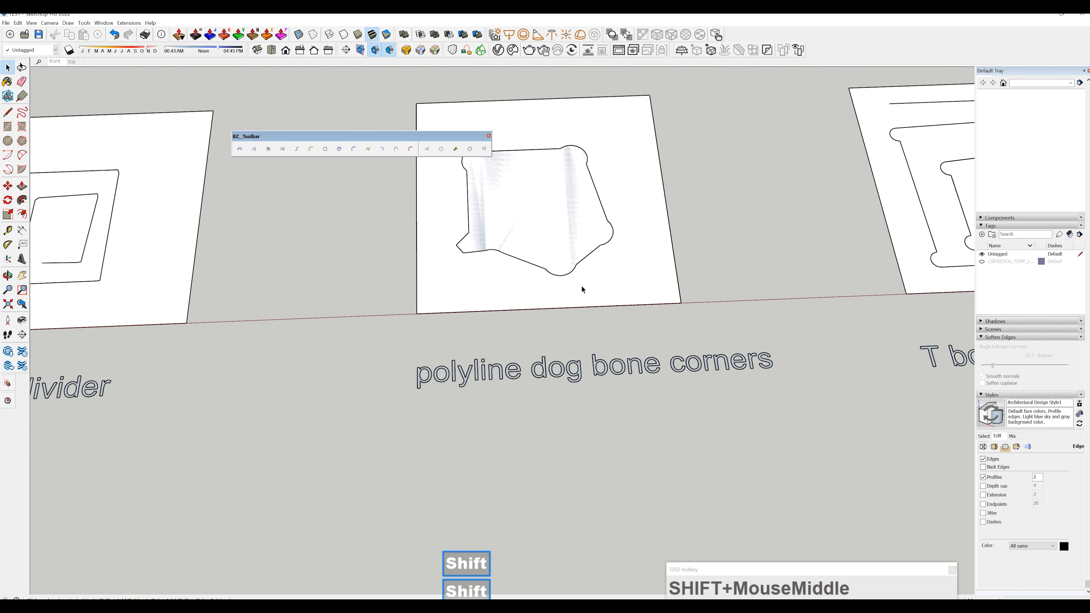
scroll(677, 395, up, 2)
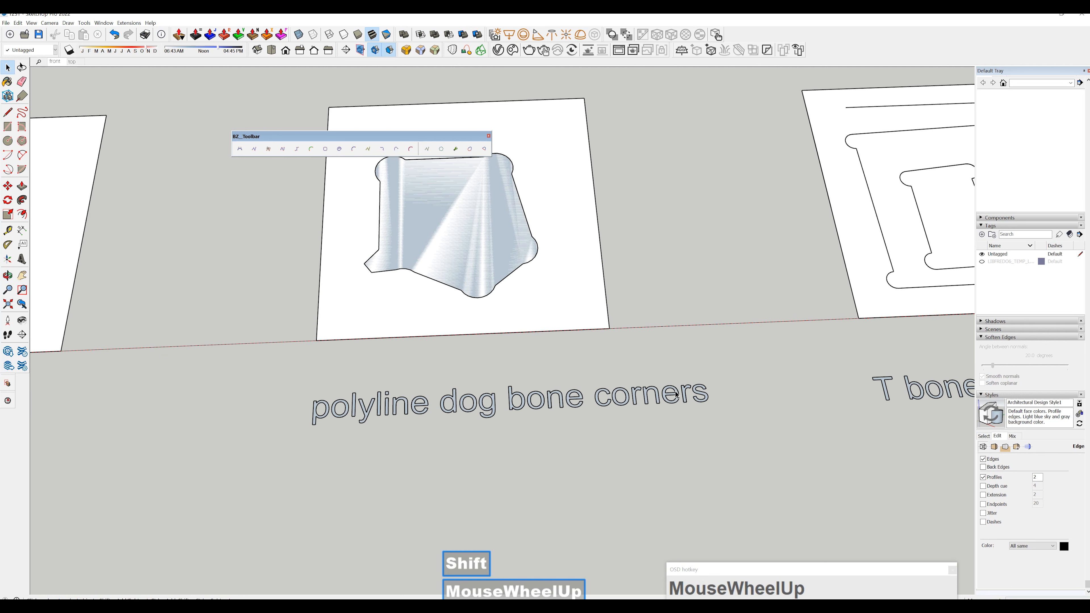
shift+middle_drag(473, 244, 512, 317)
shift+click(478, 279)
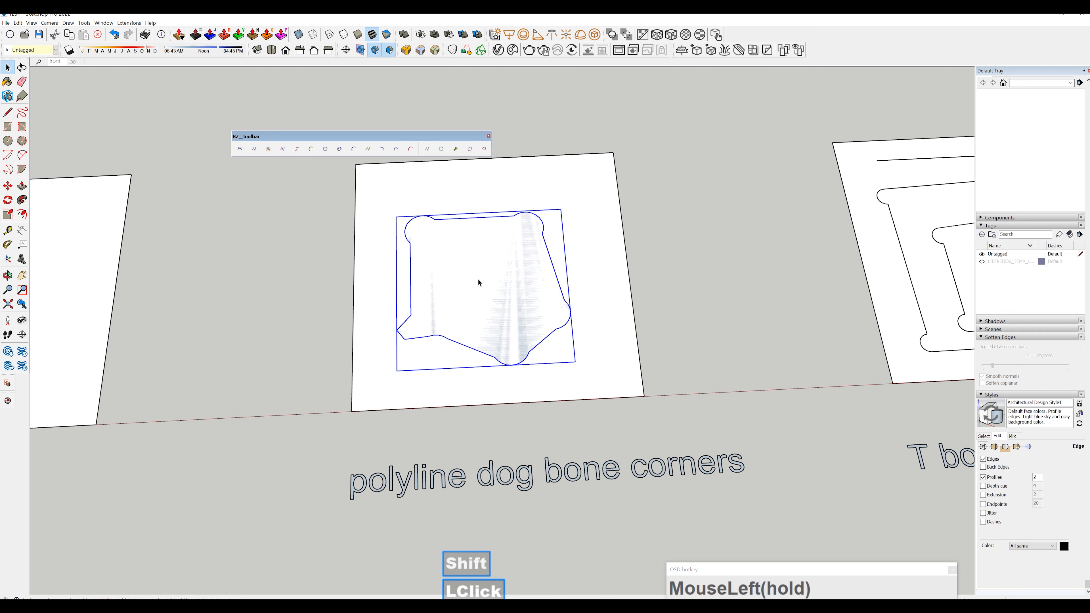
key(Delete)
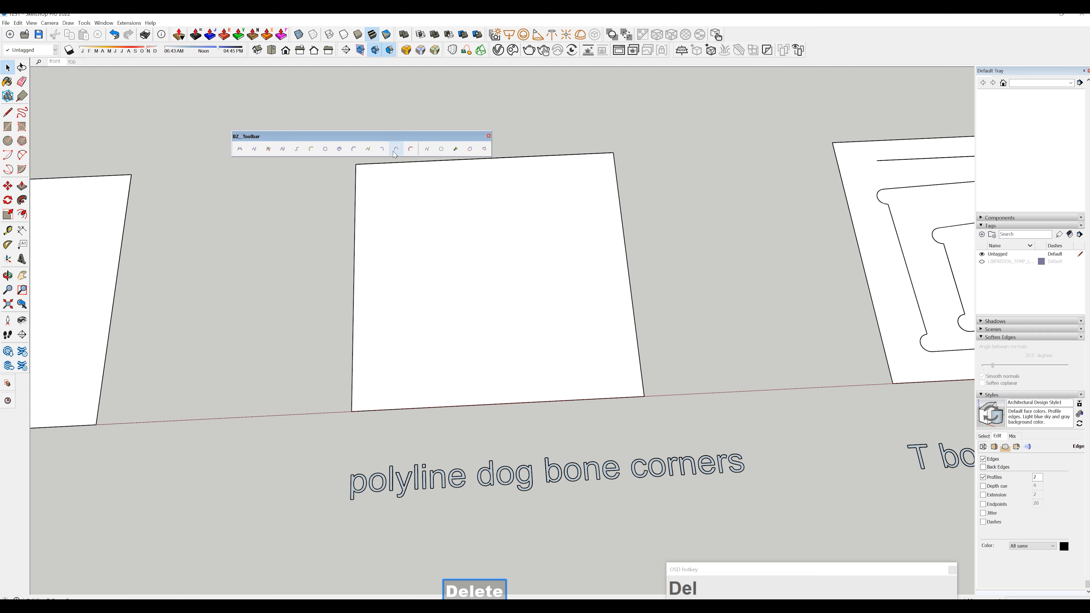
Draw a nearly closed square with 300 mm radius corners on the polyline dog bone corners panel using Polyline Dog-Bone.
click(384, 150)
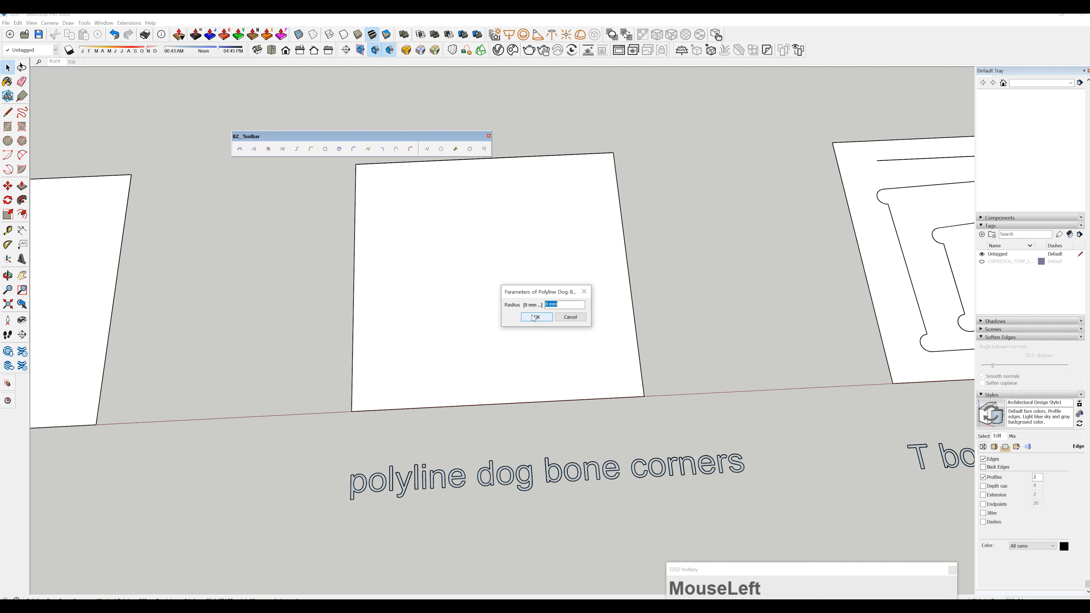
text(300)
click(535, 318)
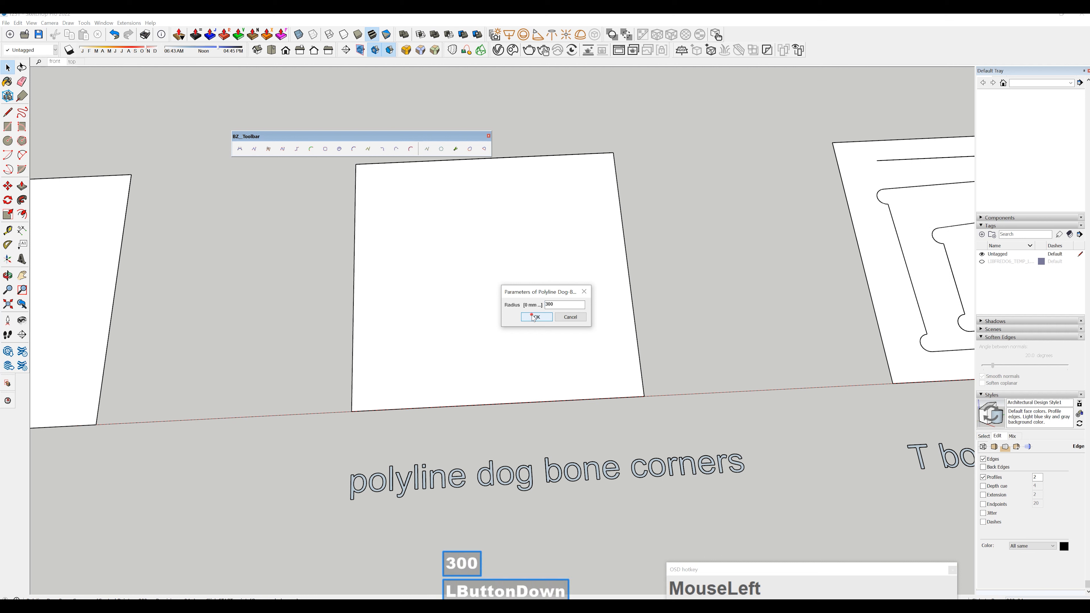
click(421, 323)
click(420, 253)
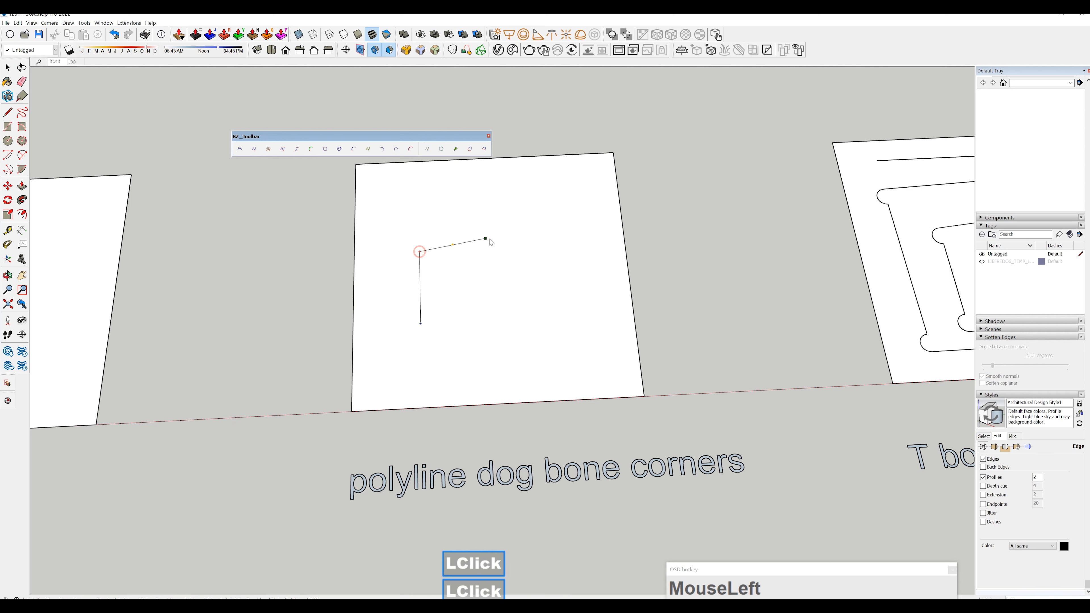
click(509, 247)
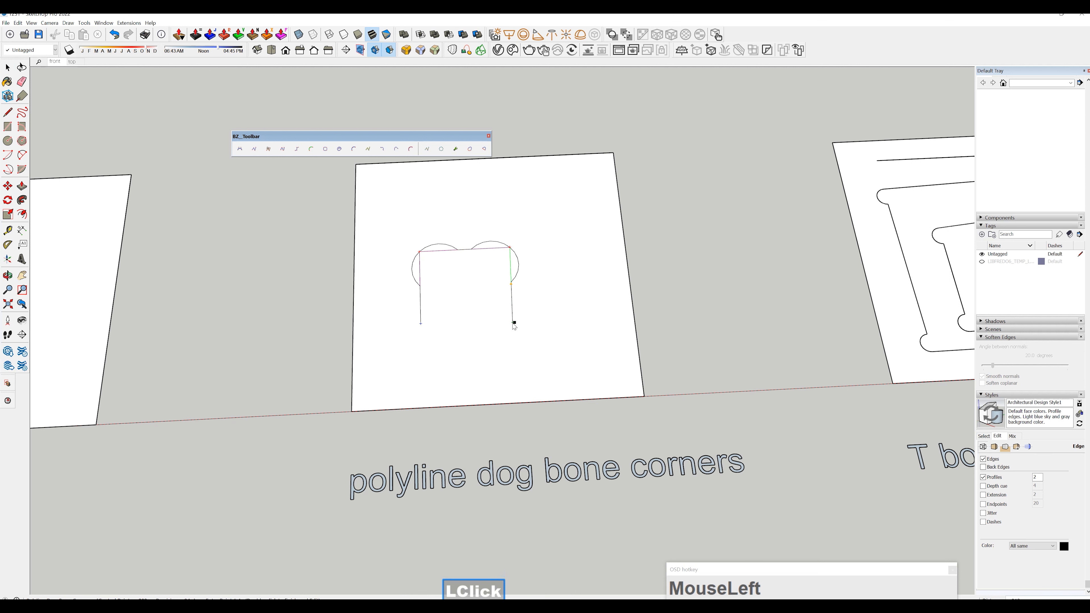
click(513, 323)
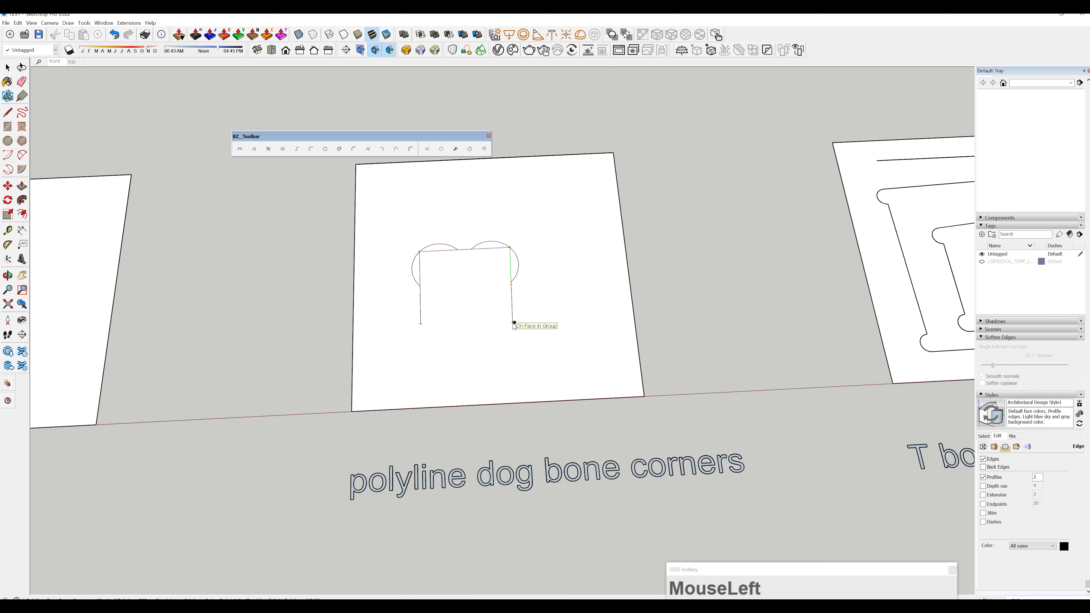
double_click(421, 324)
middle_drag(545, 382, 450, 263)
scroll(413, 289, up, 5)
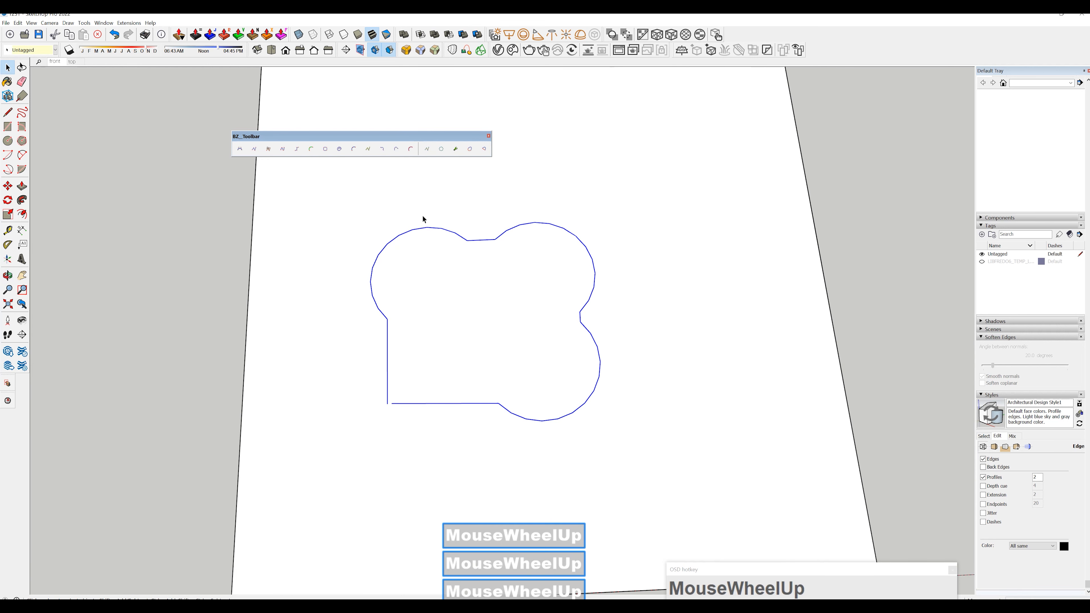
scroll(552, 410, down, 2)
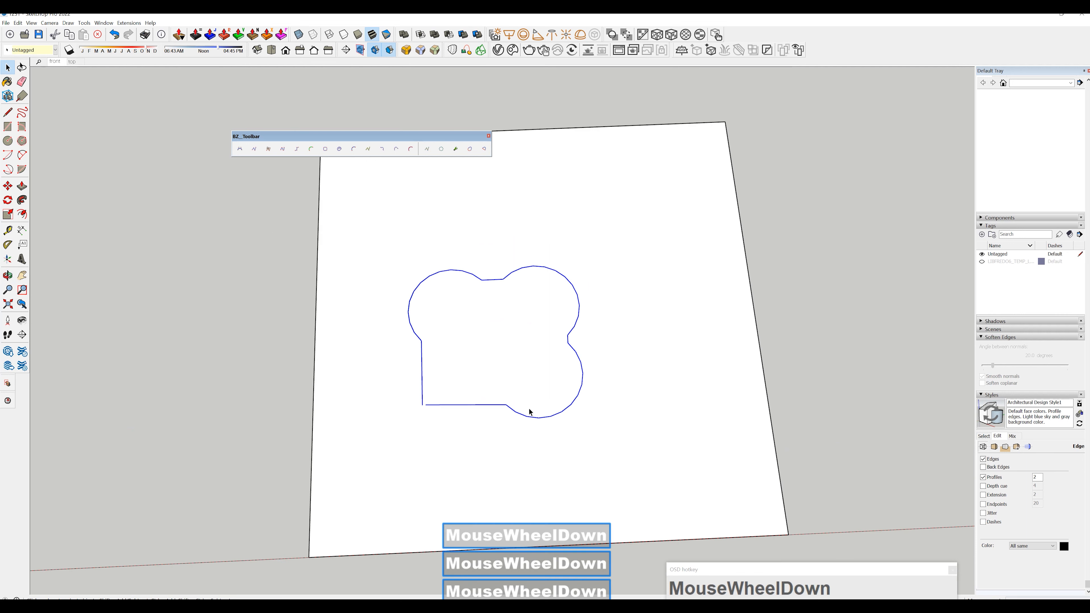
Examine the row of labelled panels from classic beziercurve to F-spline, comparing the curve drawn on each one.
scroll(609, 405, down, 3)
shift+middle_drag(609, 405, 448, 287)
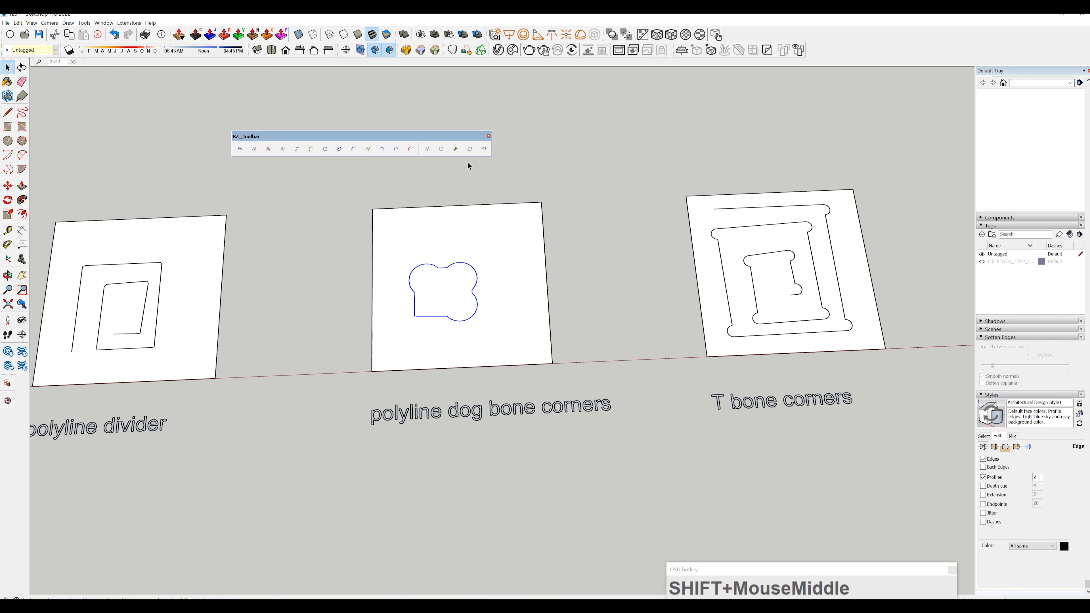
scroll(423, 322, down, 6)
shift+middle_drag(423, 320, 626, 291)
scroll(627, 291, up, 1)
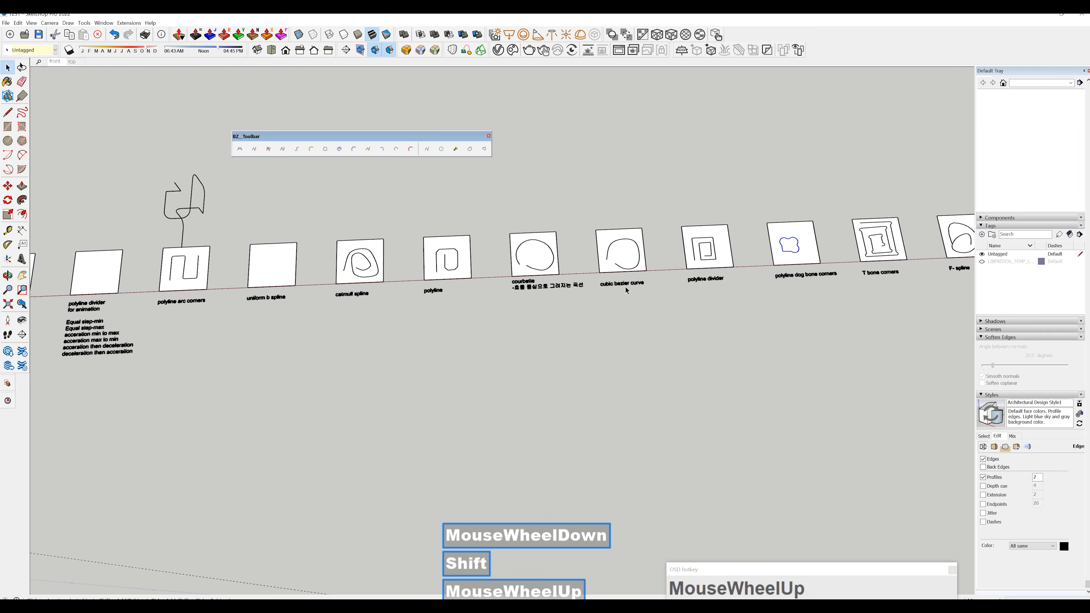
scroll(449, 300, down, 1)
shift+middle_drag(450, 300, 640, 318)
shift+middle_drag(511, 319, 611, 310)
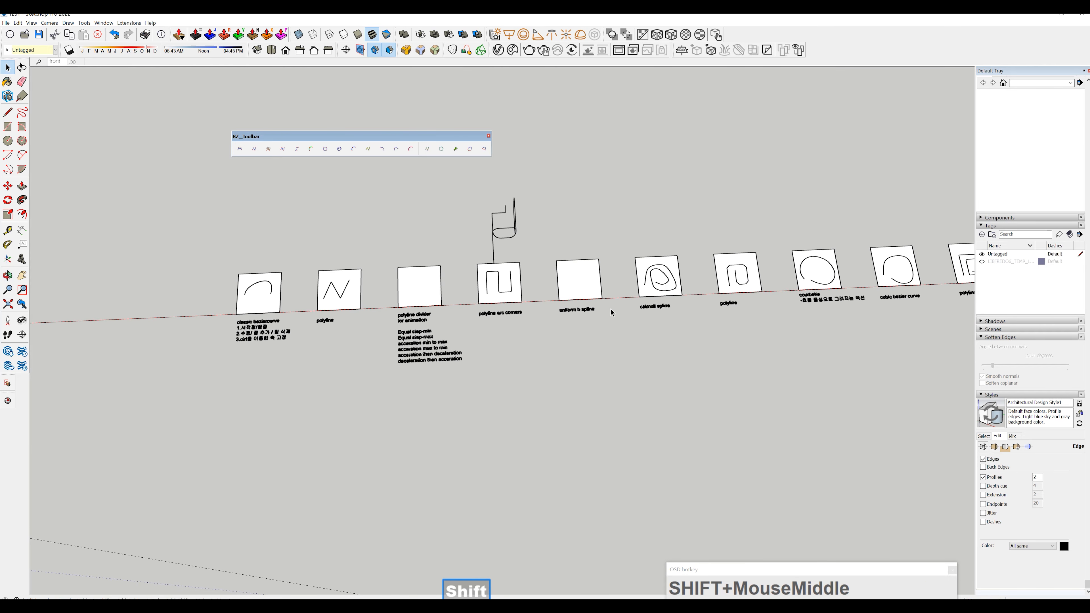
scroll(527, 325, up, 2)
click(192, 279)
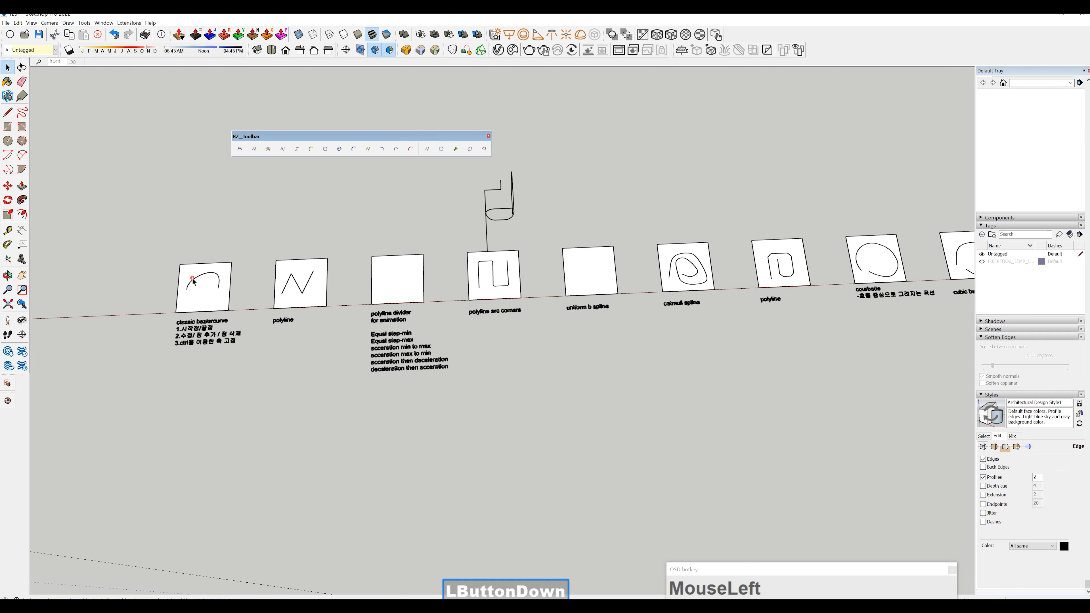
shift+middle_drag(365, 332, 145, 330)
scroll(518, 278, up, 3)
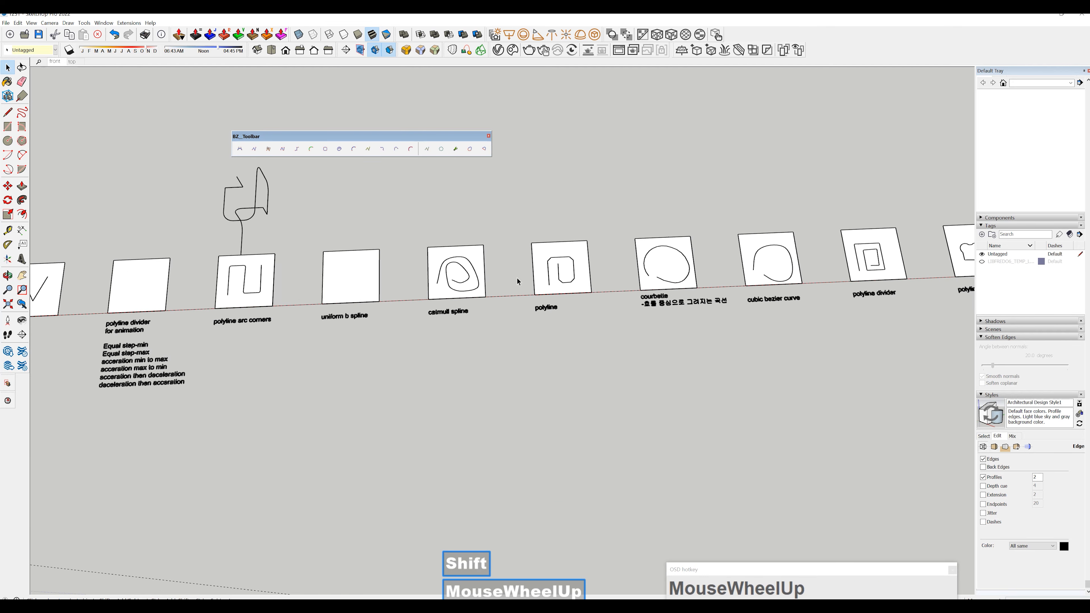
shift+middle_drag(380, 281, 520, 301)
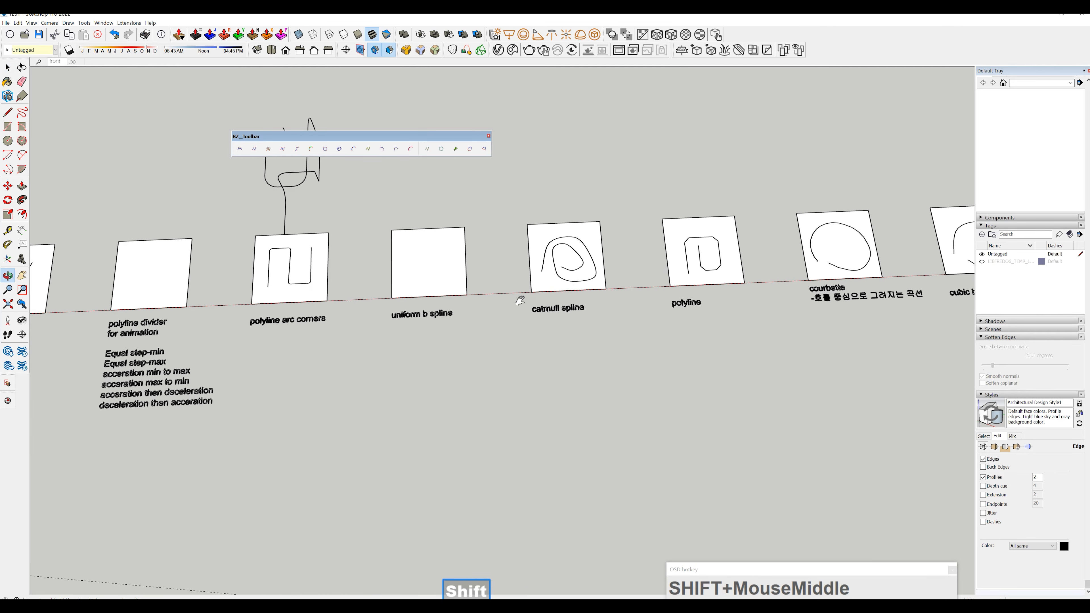
click(432, 265)
scroll(479, 275, down, 3)
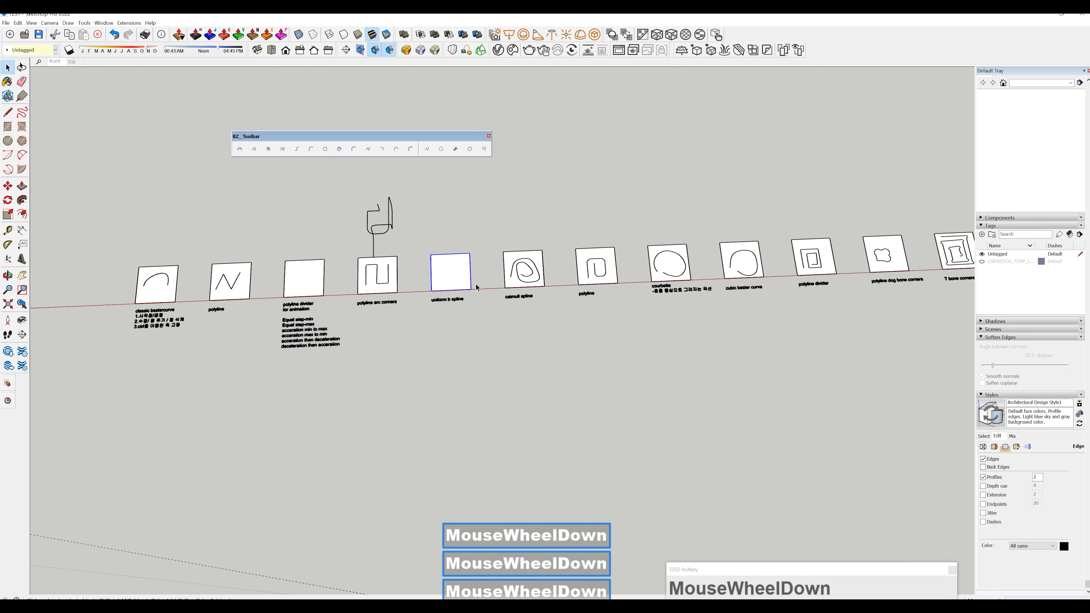
shift+middle_drag(472, 289, 37, 244)
scroll(496, 313, up, 5)
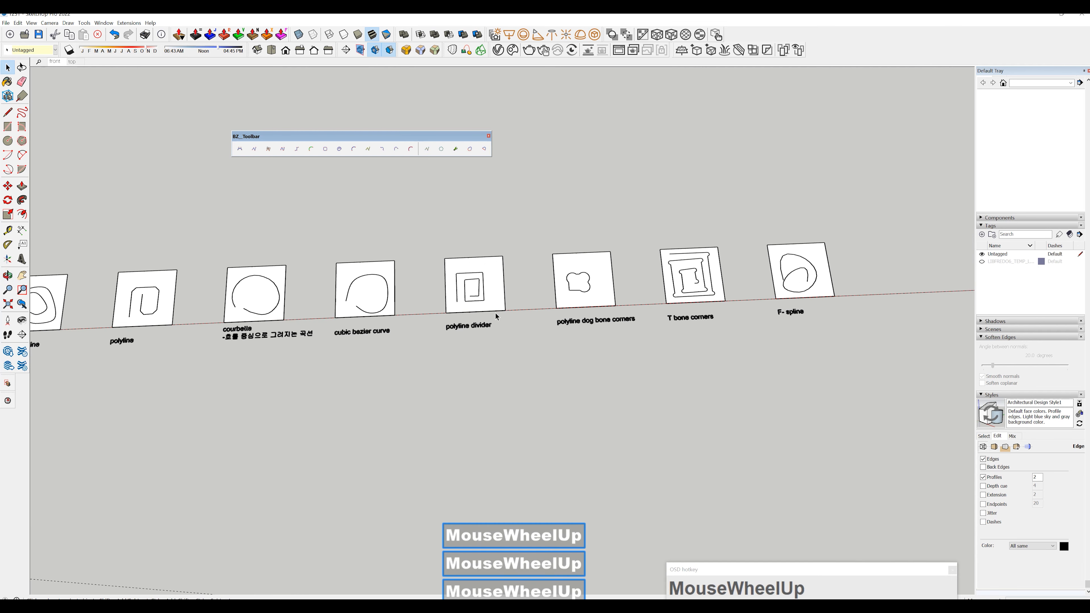
shift+middle_drag(487, 312, 410, 314)
scroll(558, 314, up, 4)
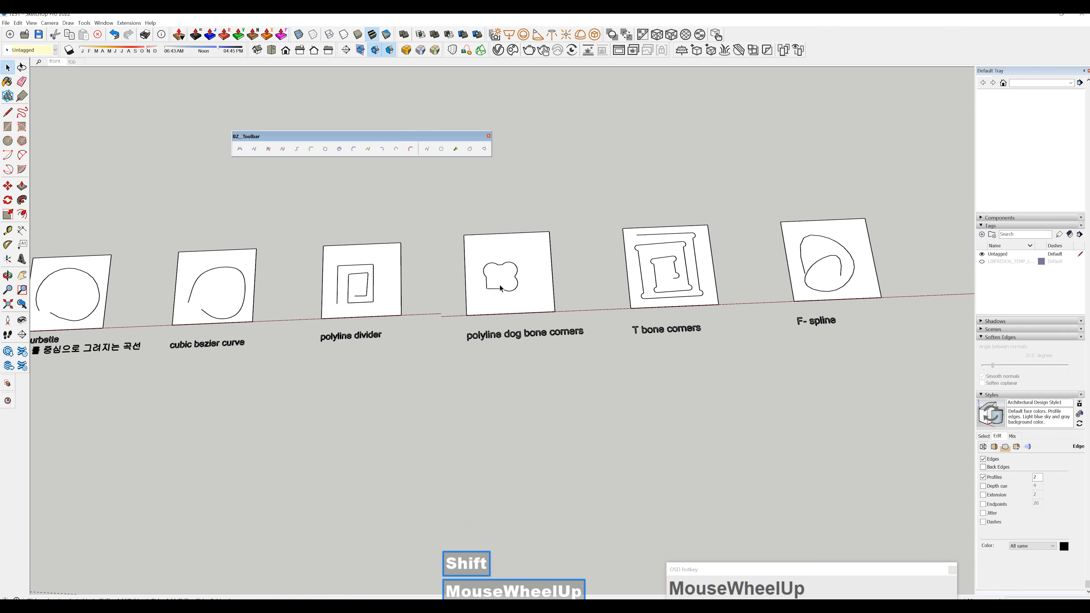
shift+middle_drag(565, 317, 493, 329)
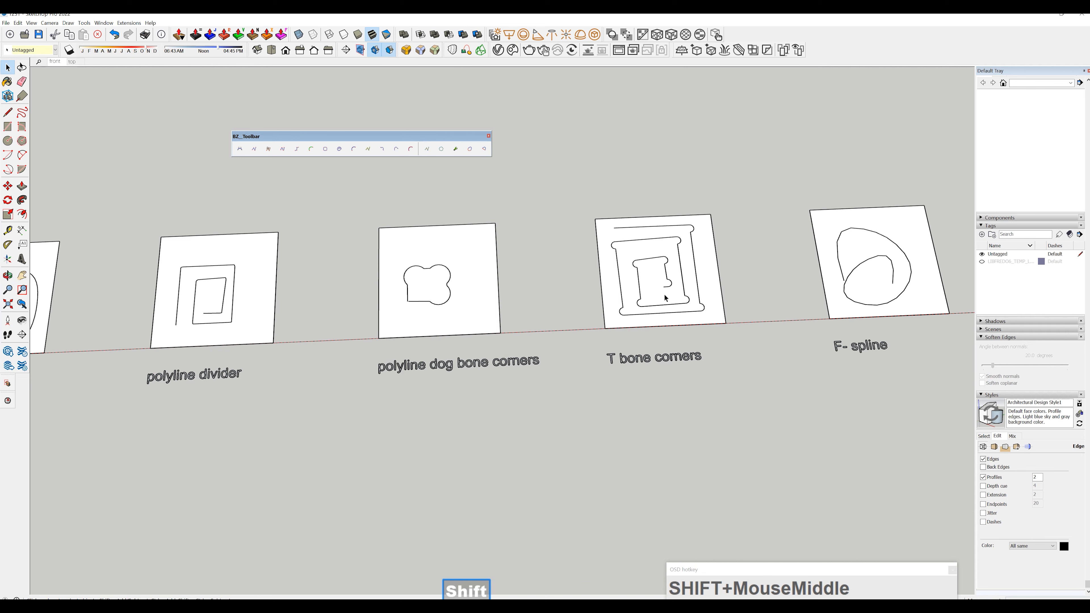
Erase the existing rectangular spiral from the T bone corners panel.
shift+middle_drag(665, 297, 595, 301)
scroll(595, 301, up, 2)
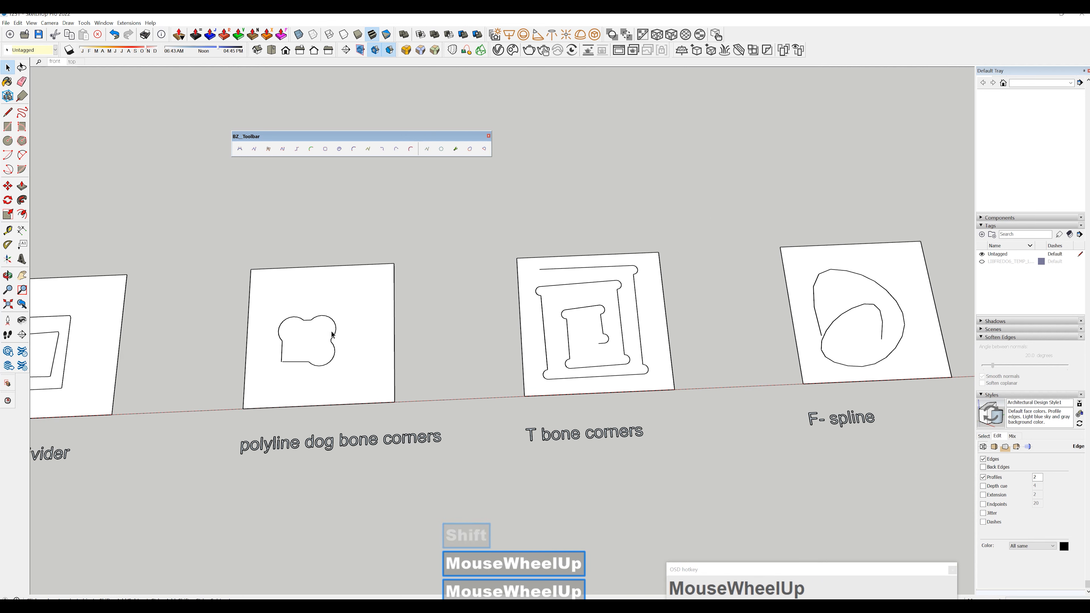
drag(524, 263, 670, 397)
key(Delete)
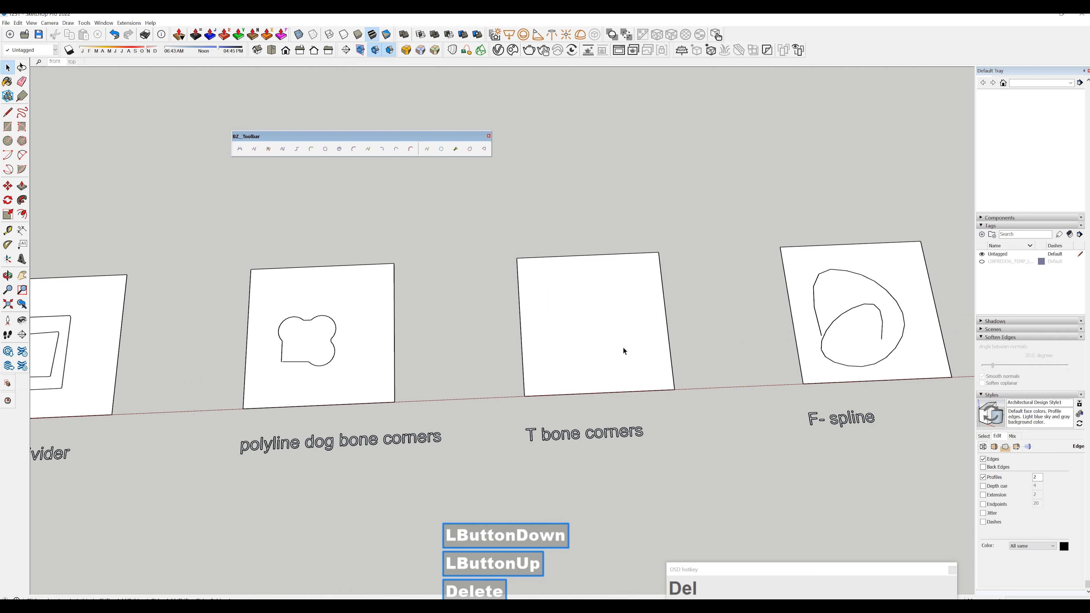
middle_drag(623, 348, 609, 331)
Erase the existing looping curve from the F-spline panel.
shift+middle_drag(677, 319, 381, 285)
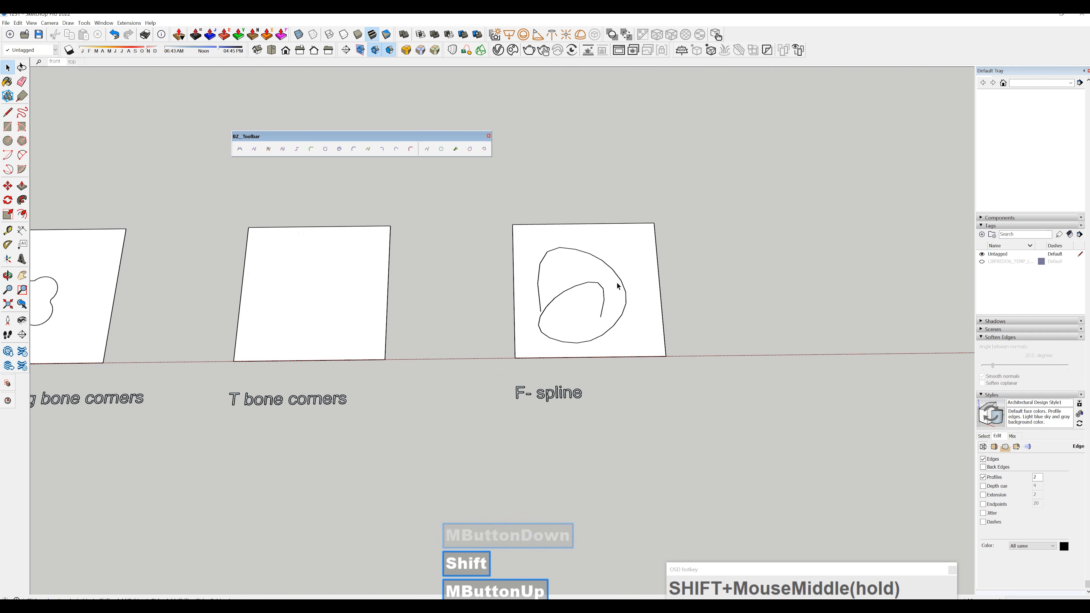
scroll(591, 304, up, 3)
key(e)
click(601, 300)
Draw an open, rounded F-Spline loop that curls back inward near its start on the F-spline panel.
click(411, 149)
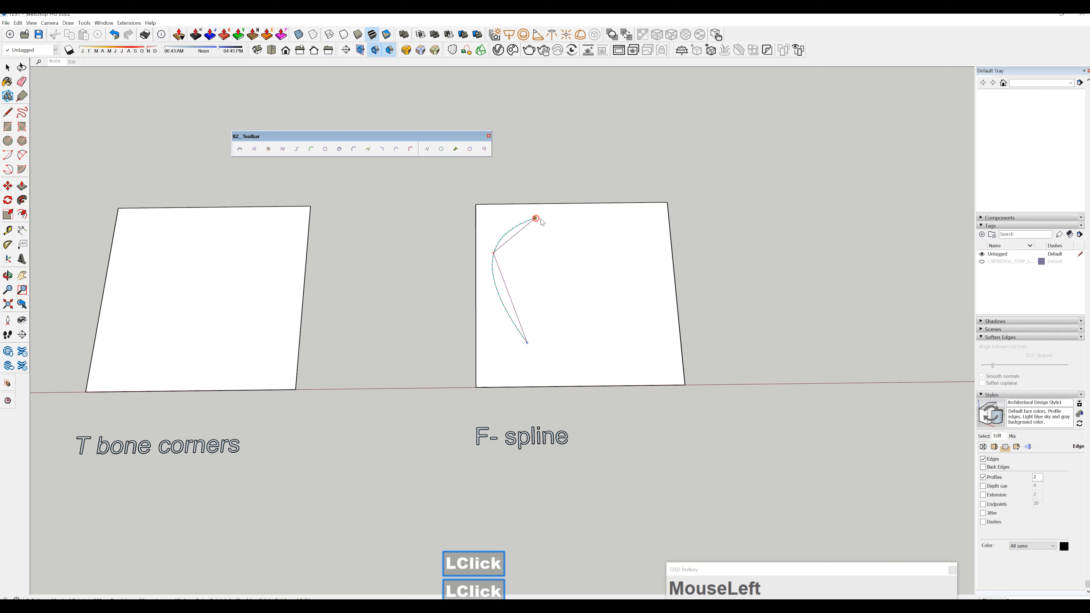
click(536, 218)
click(653, 294)
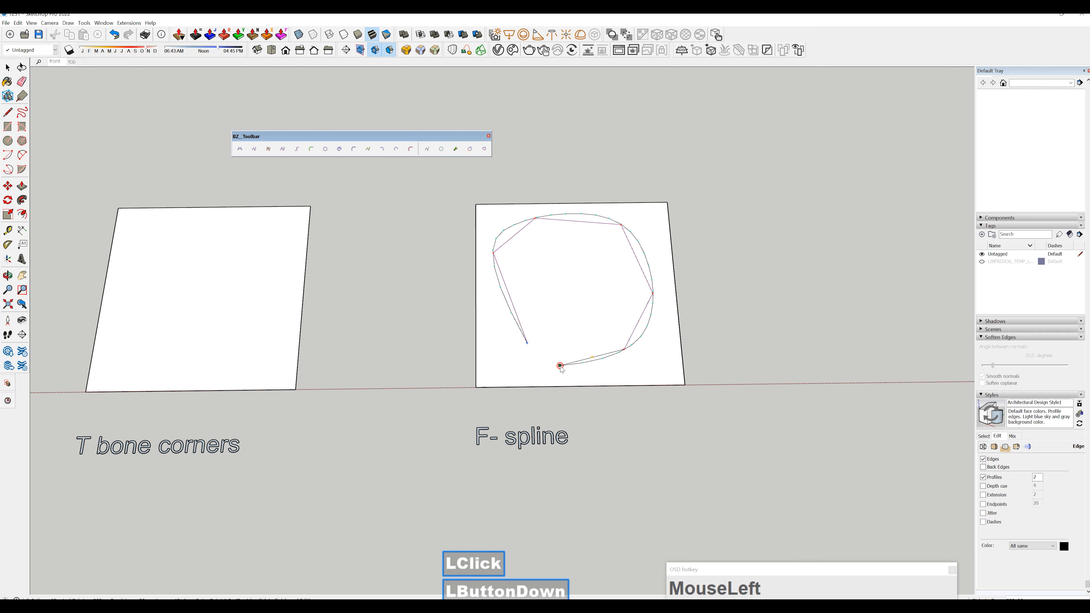
double_click(549, 310)
scroll(552, 313, down, 7)
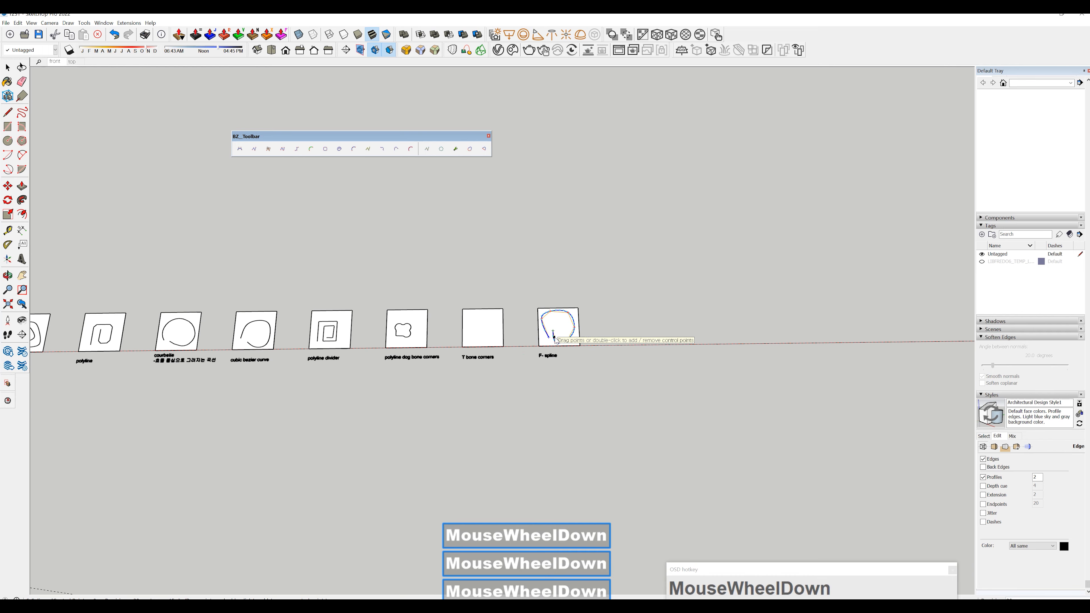
shift+middle_drag(524, 336, 782, 337)
key(space)
Review the whole row of curve panels, from the F-spline panel back to the classic beziercurve panel.
scroll(715, 298, up, 1)
scroll(556, 325, up, 3)
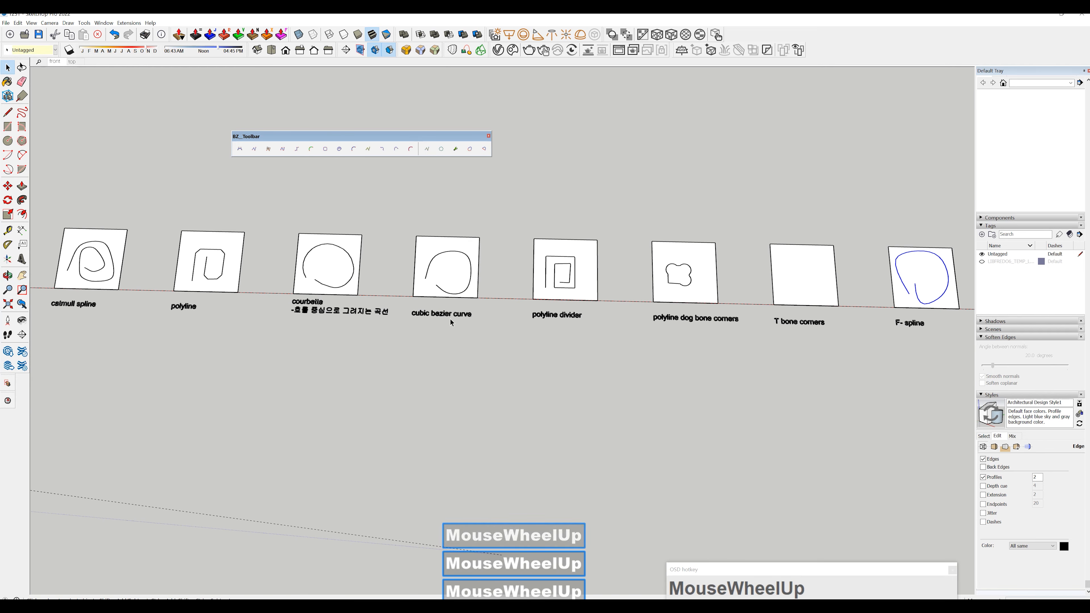
scroll(451, 314, down, 3)
shift+middle_drag(464, 307, 623, 302)
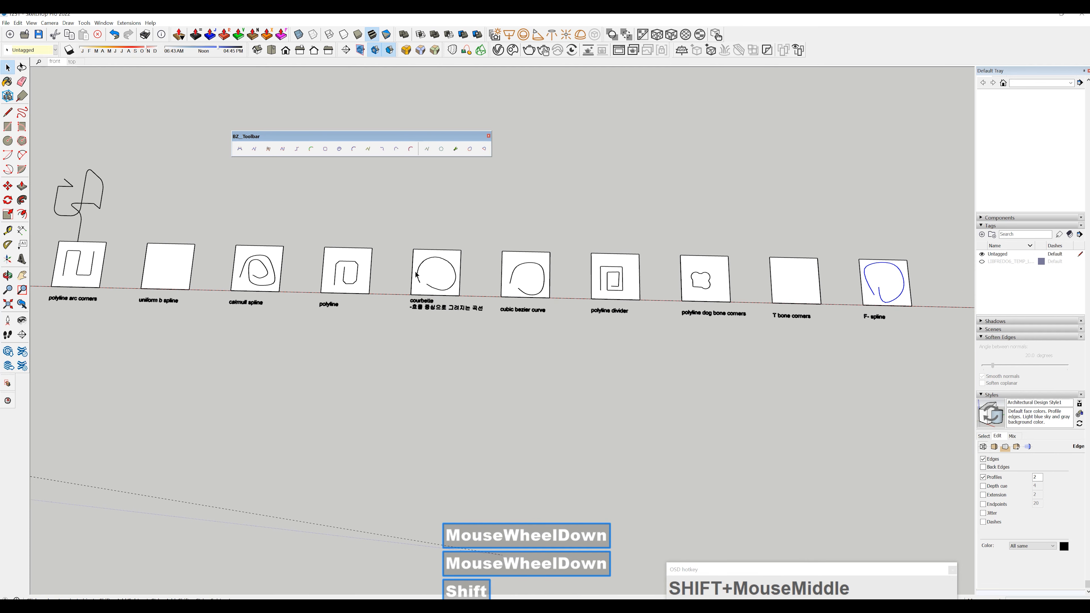
shift+middle_drag(769, 286, 830, 303)
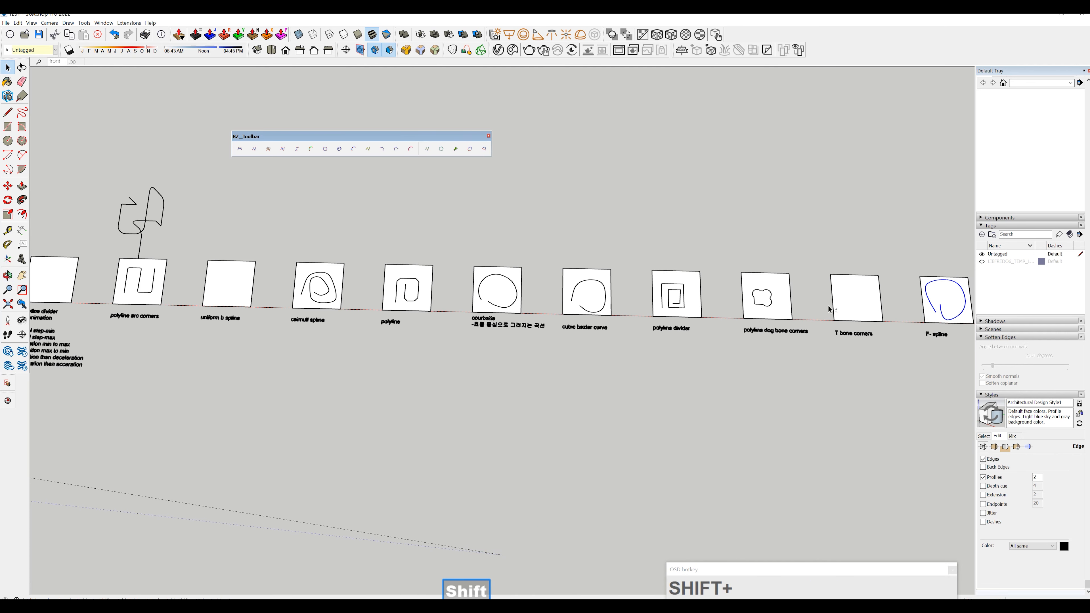
scroll(828, 306, down, 3)
shift+middle_drag(743, 308, 605, 288)
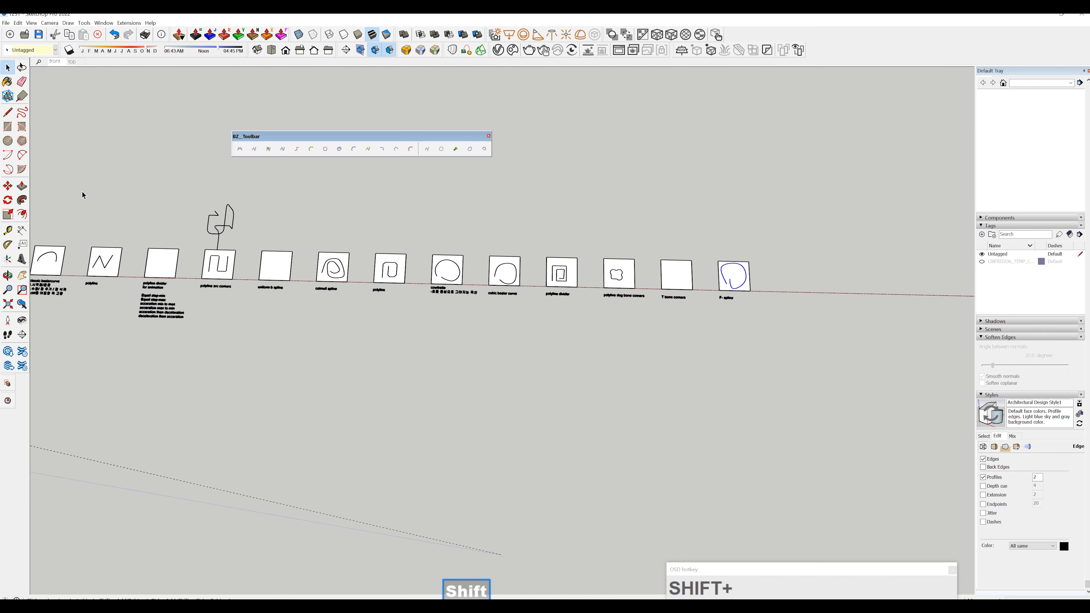
shift+middle_drag(157, 250, 418, 284)
shift+middle_drag(642, 327, 500, 310)
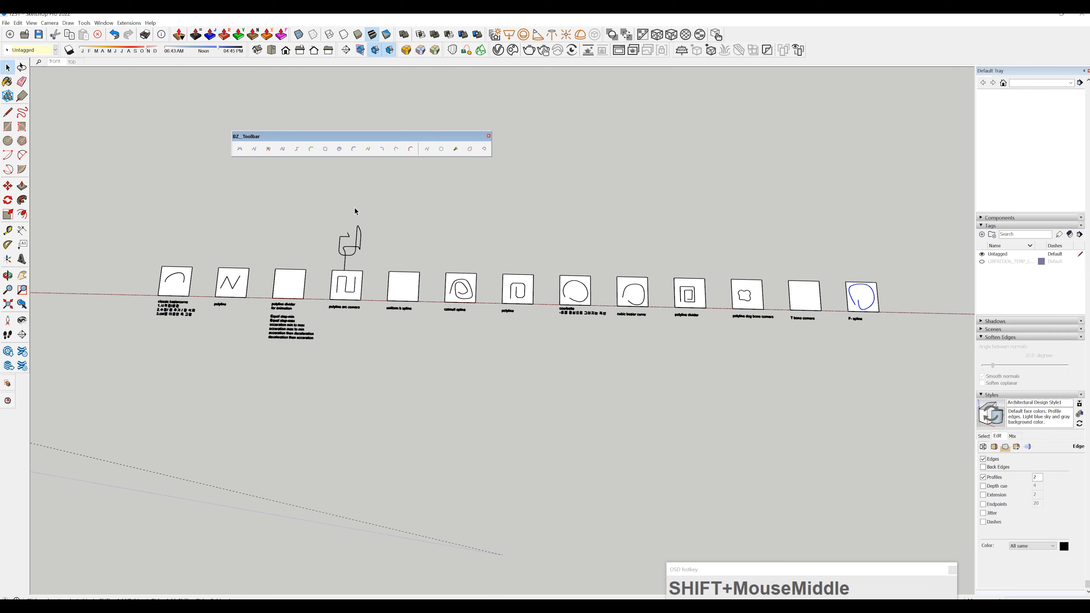
scroll(377, 326, down, 2)
middle_drag(378, 326, 400, 283)
scroll(401, 282, up, 3)
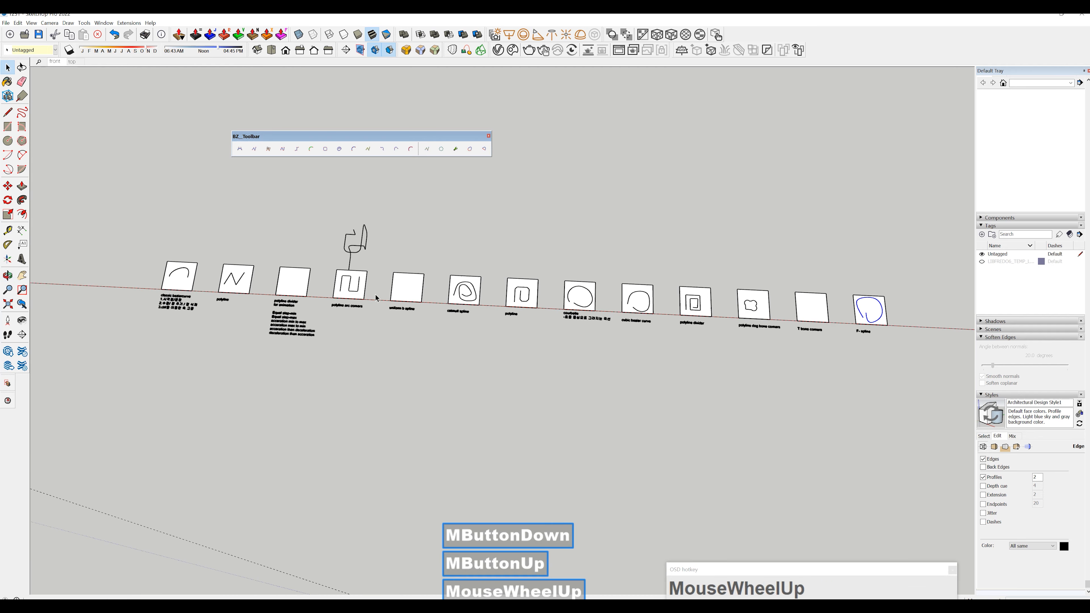
scroll(401, 283, down, 3)
scroll(401, 283, up, 5)
scroll(401, 282, down, 6)
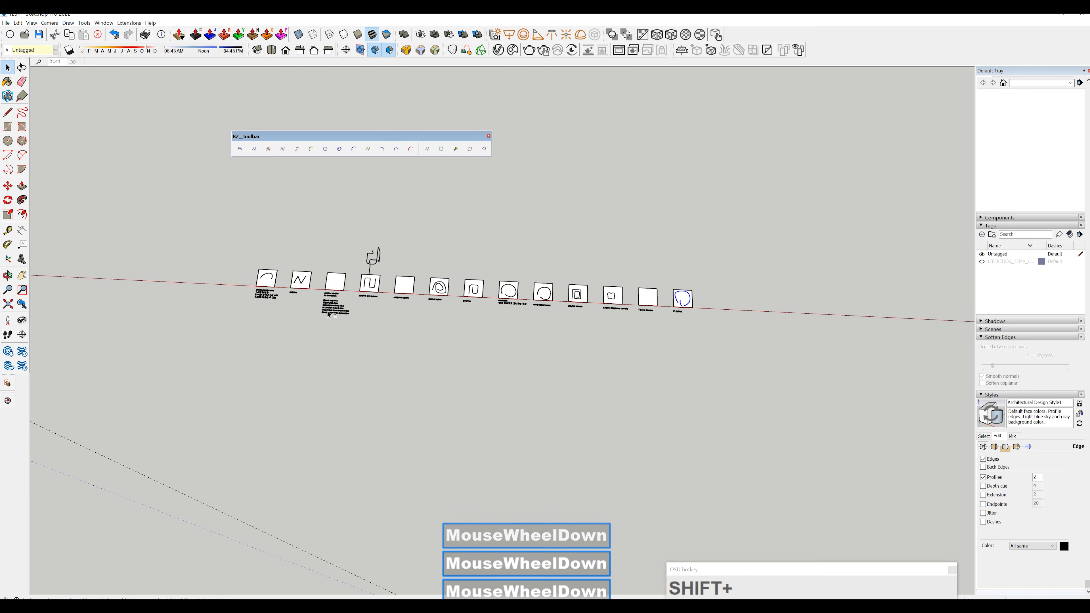
Examine the egg chair modelling stages and their reference drawings near the model origin.
shift+middle_drag(328, 315, 687, 354)
scroll(704, 354, down, 4)
shift+middle_drag(176, 318, 621, 124)
scroll(545, 294, up, 3)
scroll(545, 294, up, 2)
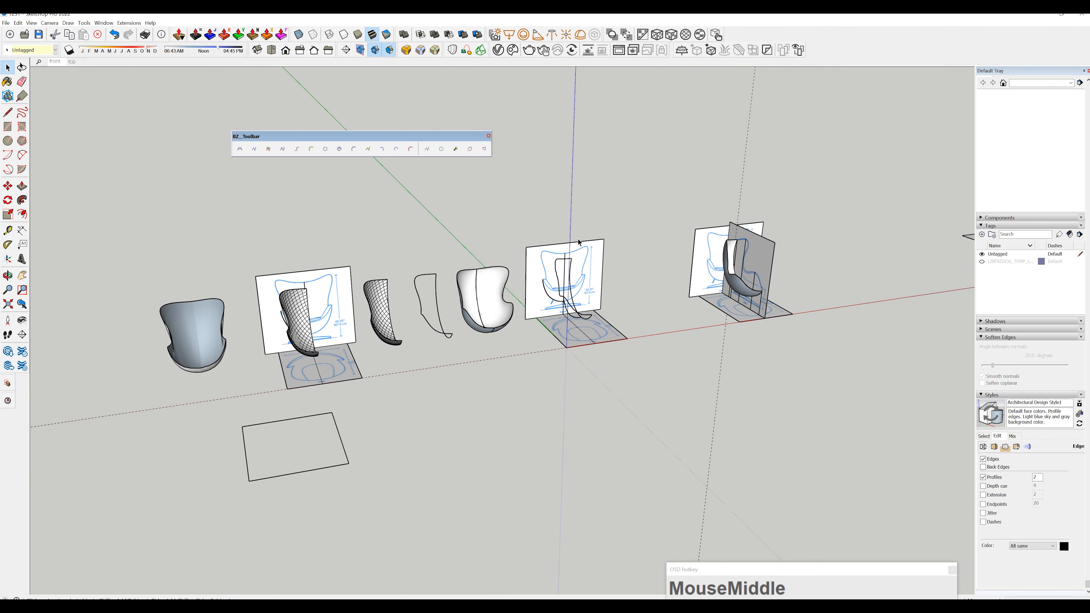
middle_drag(403, 306, 375, 426)
scroll(591, 304, up, 3)
middle_drag(550, 340, 353, 291)
scroll(493, 303, down, 8)
scroll(494, 303, down, 1)
scroll(322, 272, up, 3)
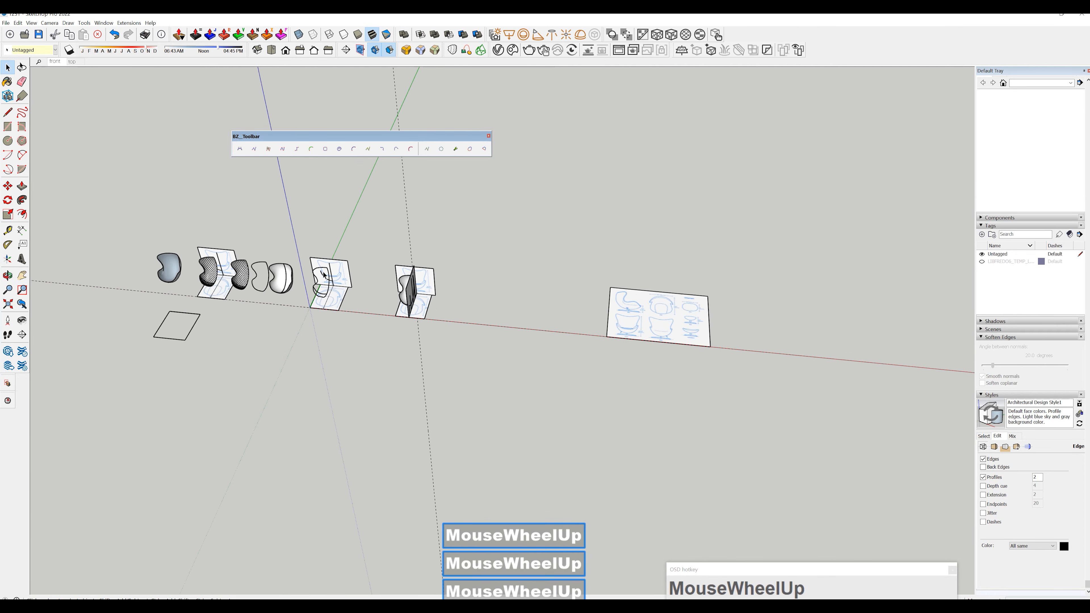
scroll(429, 299, down, 3)
scroll(742, 331, down, 2)
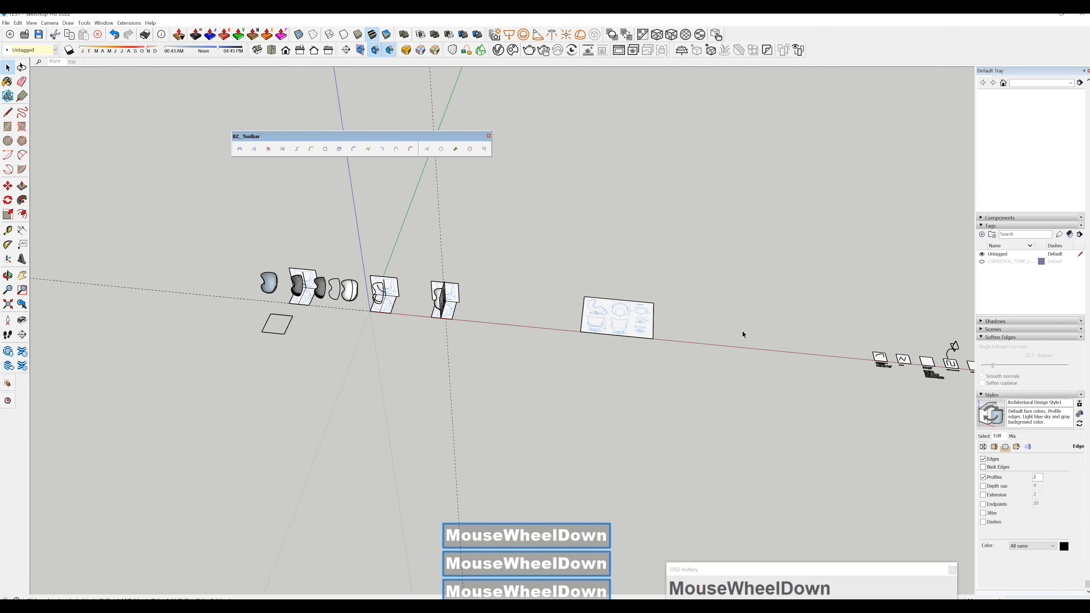
Return to the row of labelled curve panels and look closely at those around uniform b spline.
shift+middle_drag(743, 331, 576, 384)
scroll(576, 384, up, 6)
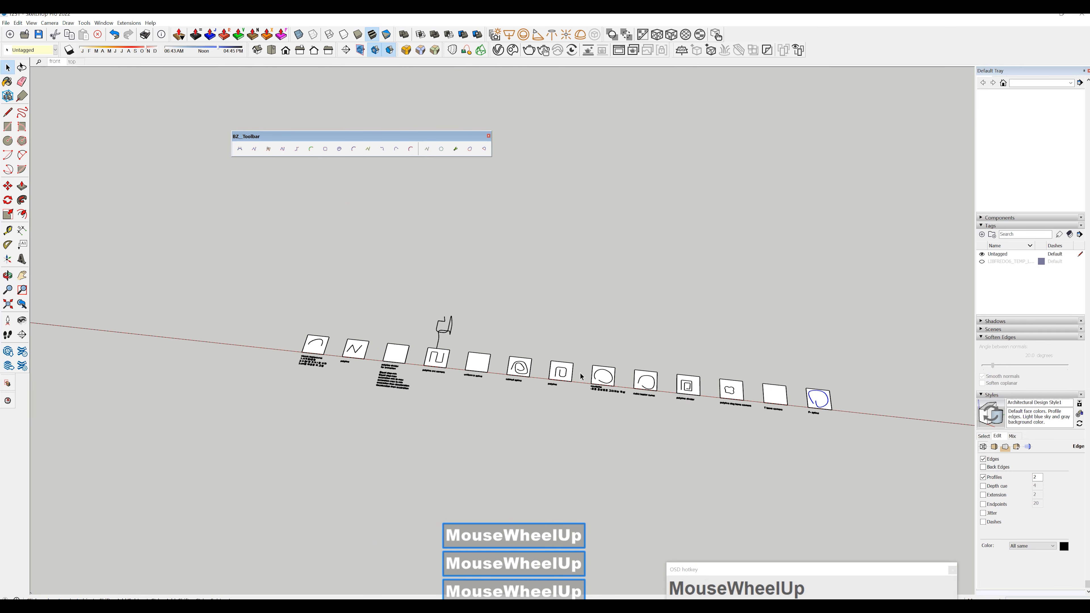
middle_drag(508, 386, 448, 306)
scroll(409, 306, up, 4)
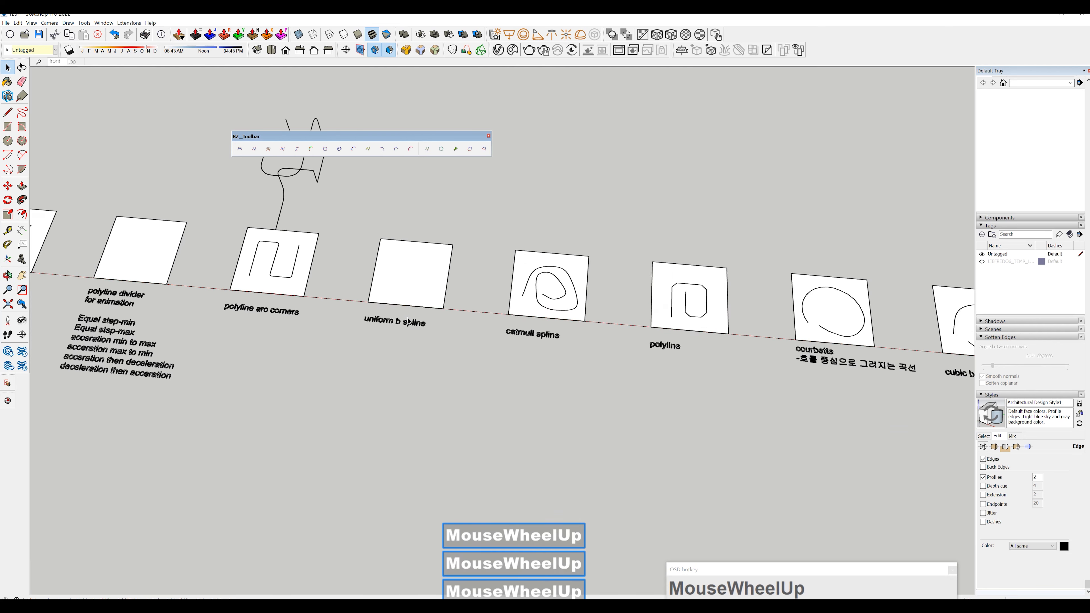
Select the blank panel labelled uniform b spline in the row of curve panels.
scroll(438, 283, down, 3)
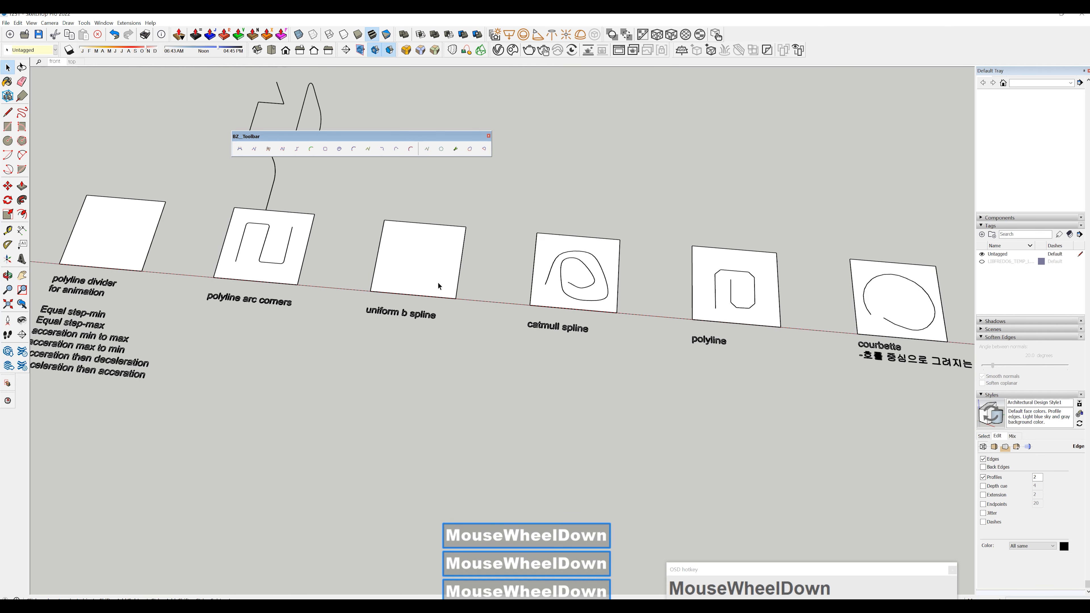
click(412, 252)
scroll(441, 274, down, 1)
scroll(442, 274, down, 5)
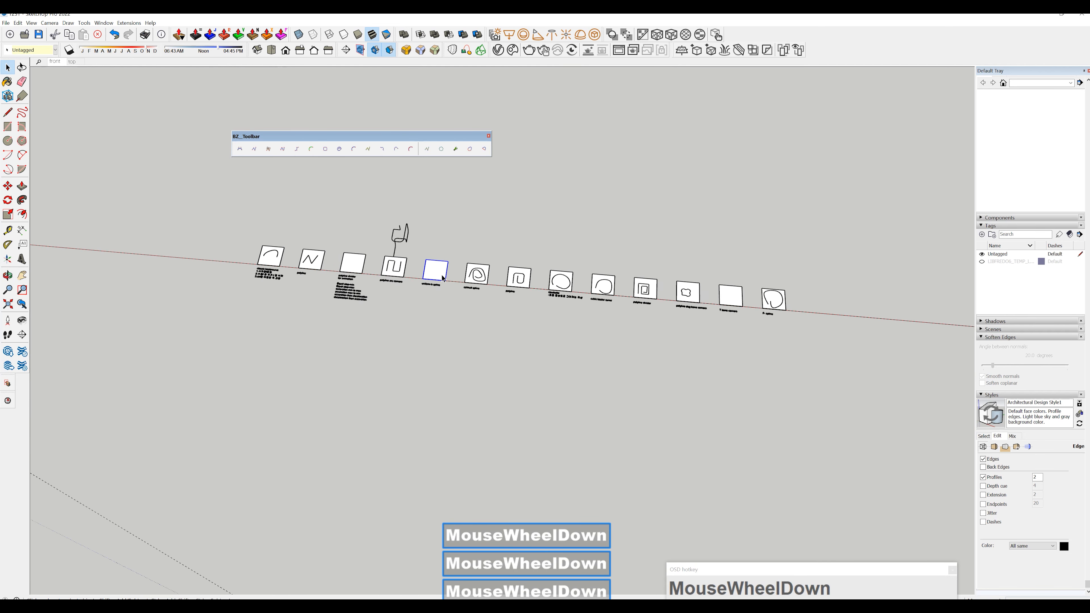
Examine the egg chair modelling stages, looking closely at the inside surface and centre seam of the smooth mirrored shell.
shift+middle_drag(528, 353, 515, 313)
scroll(339, 264, up, 5)
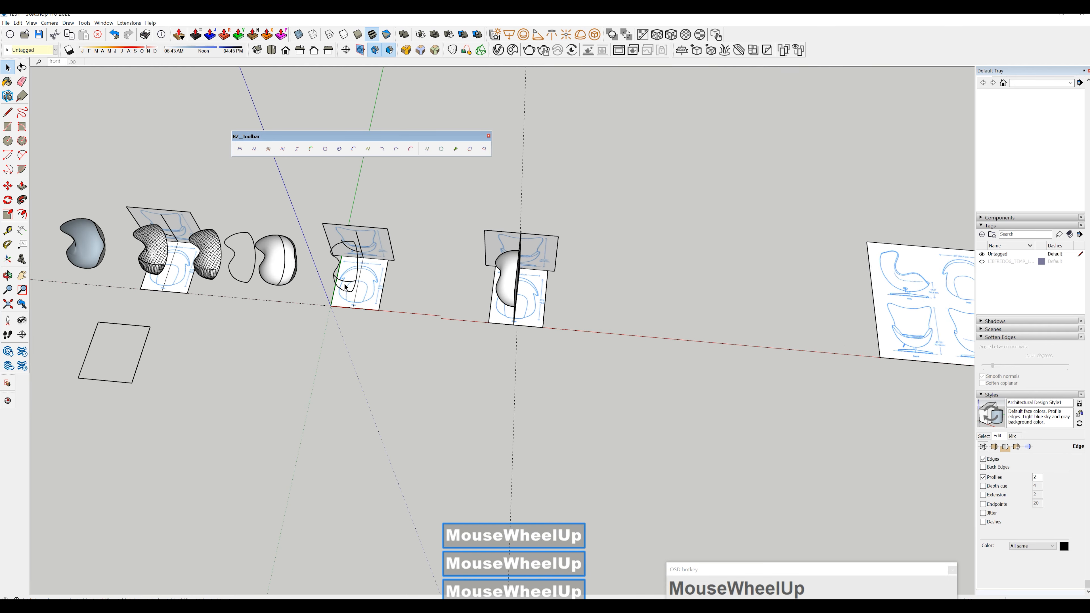
middle_drag(356, 258, 582, 143)
scroll(340, 279, up, 5)
shift+middle_click(355, 289)
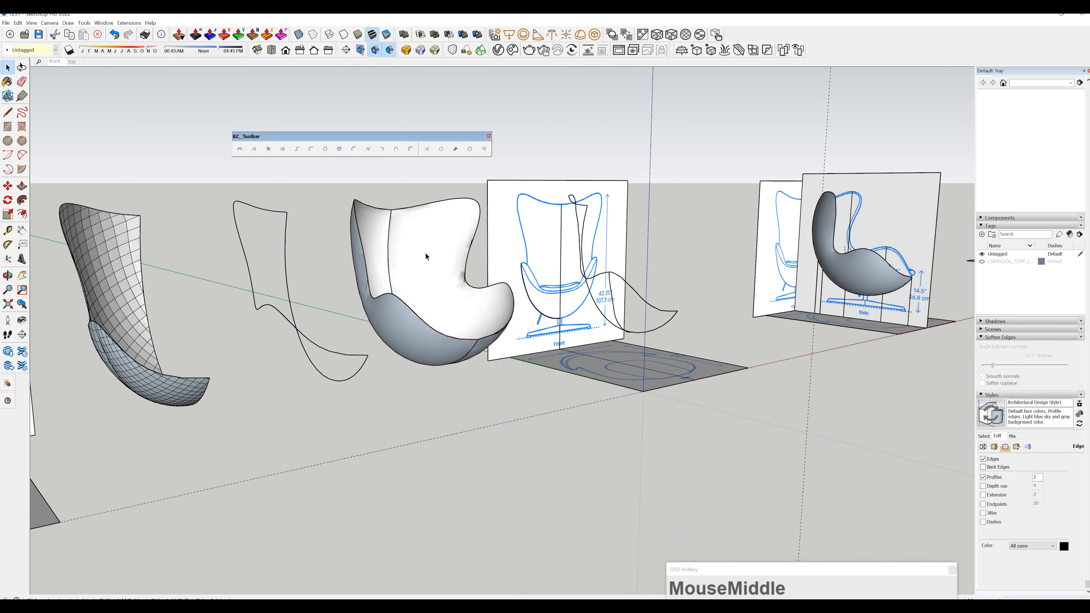
middle_drag(466, 252, 396, 265)
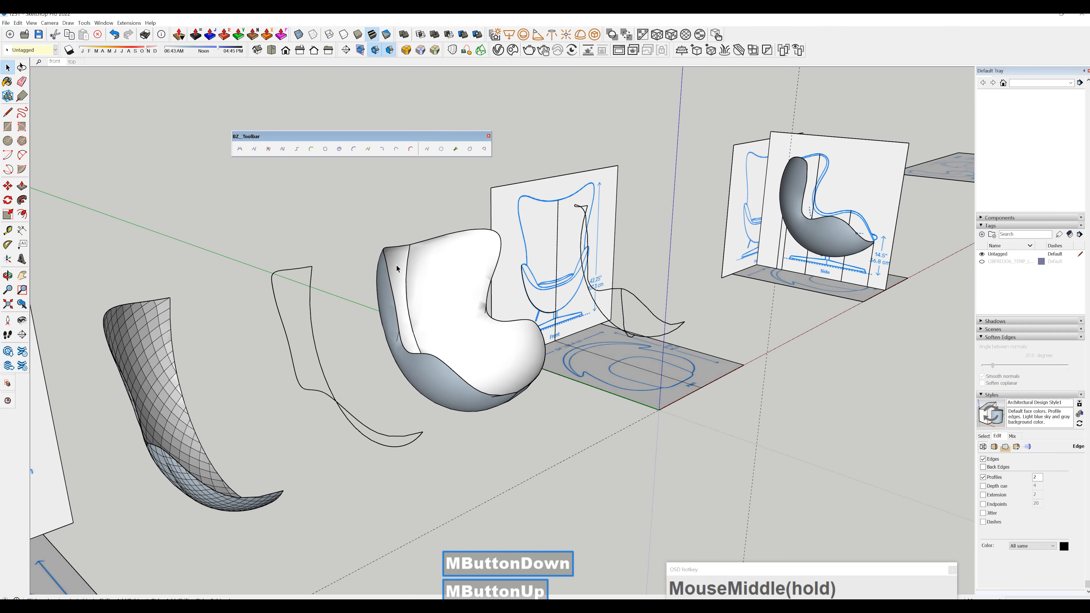
middle_drag(492, 408, 350, 394)
scroll(350, 394, up, 5)
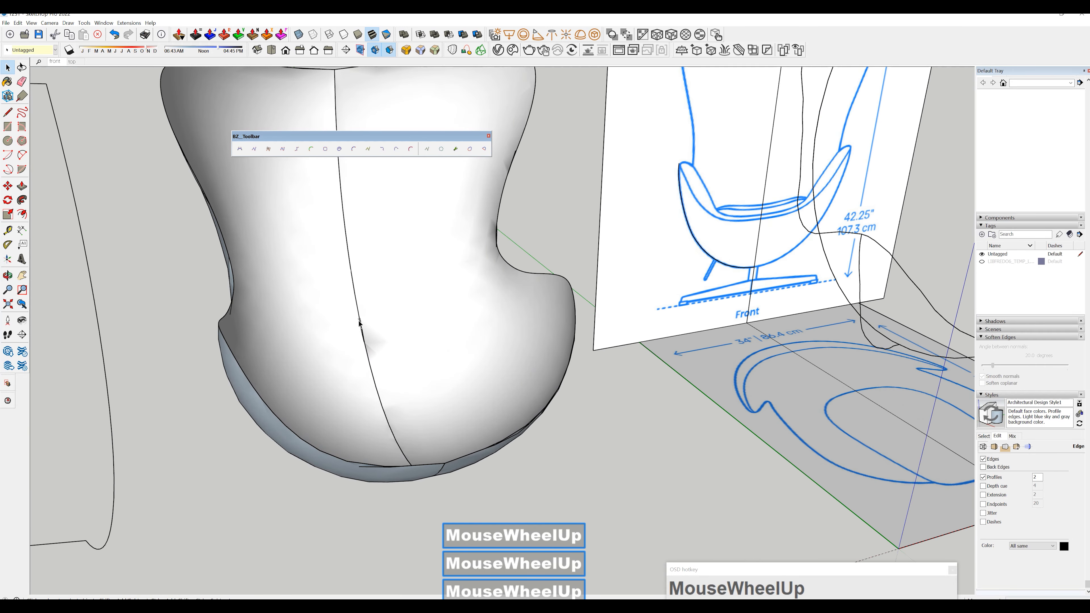
scroll(239, 295, up, 2)
shift+middle_drag(230, 248, 433, 368)
scroll(461, 338, down, 8)
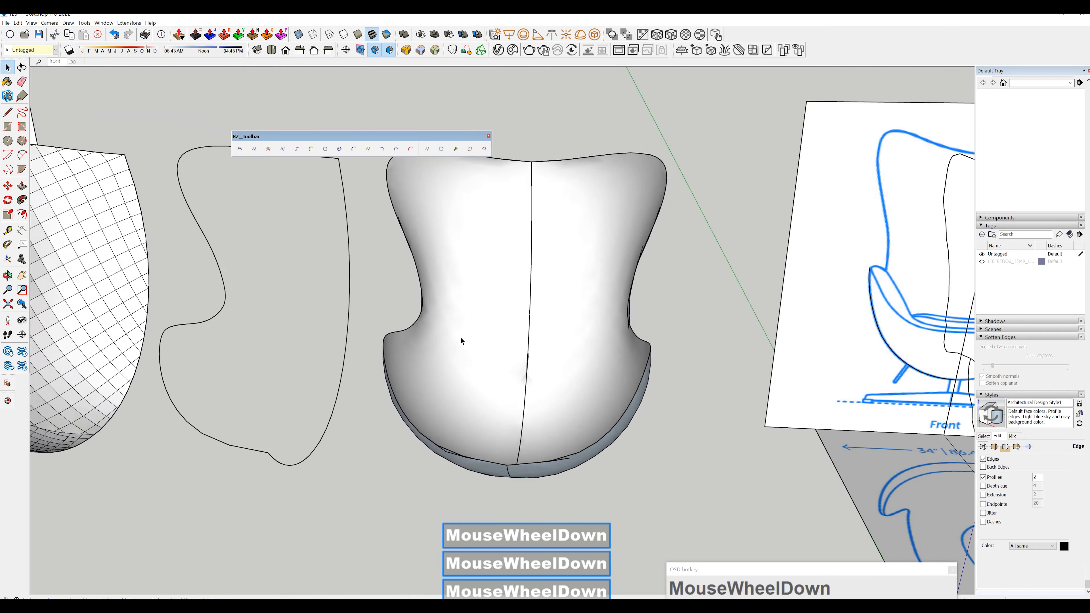
scroll(463, 324, down, 10)
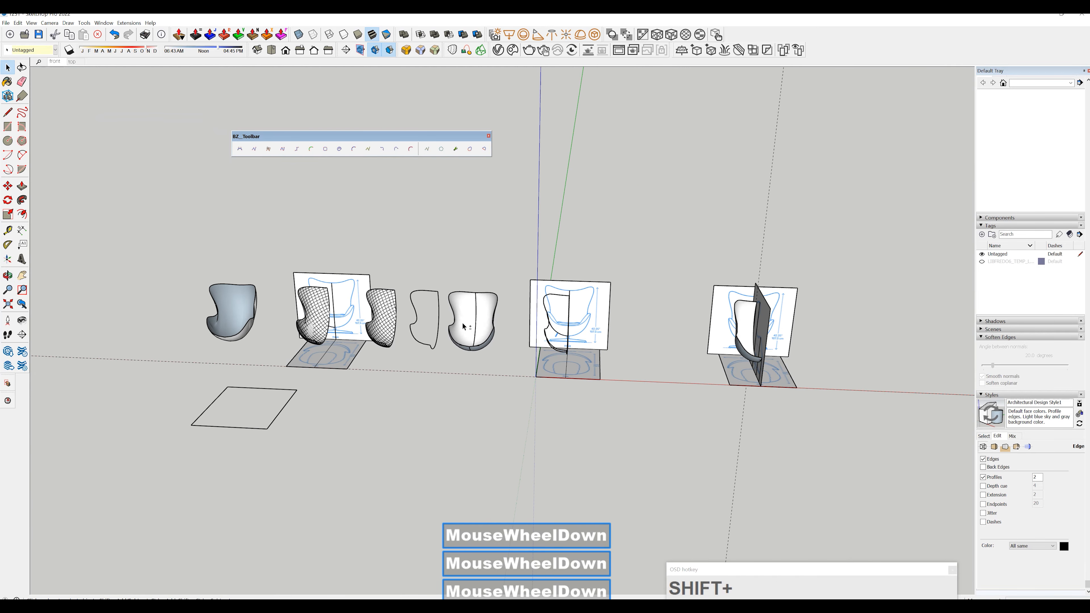
Return to the labelled curve panels and review the complete row as an overview.
middle_drag(464, 327, 367, 324)
scroll(439, 307, up, 3)
scroll(438, 307, up, 2)
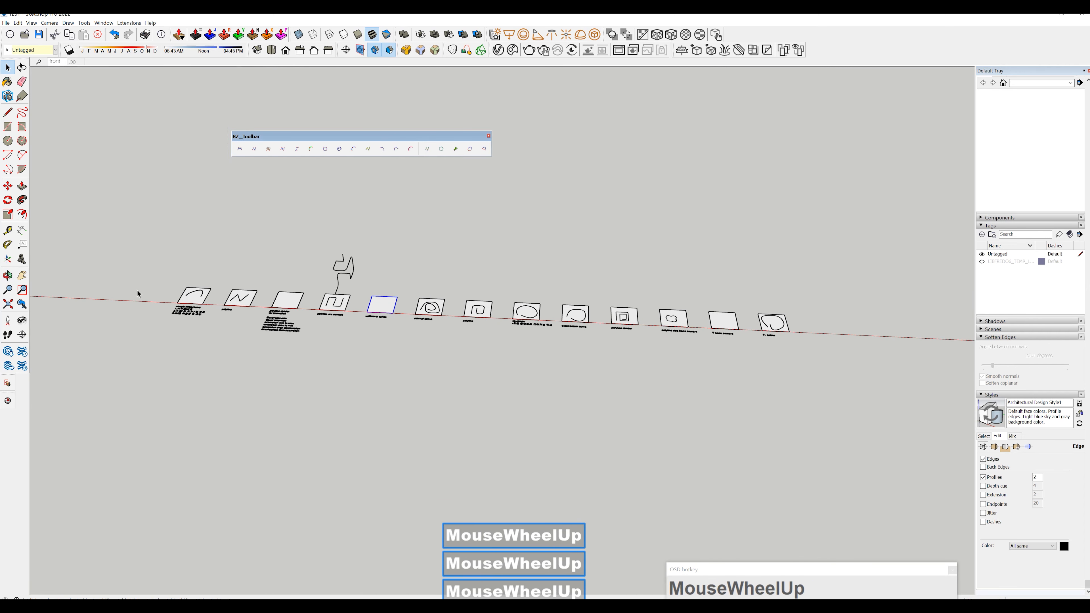
shift+middle_drag(533, 327, 427, 327)
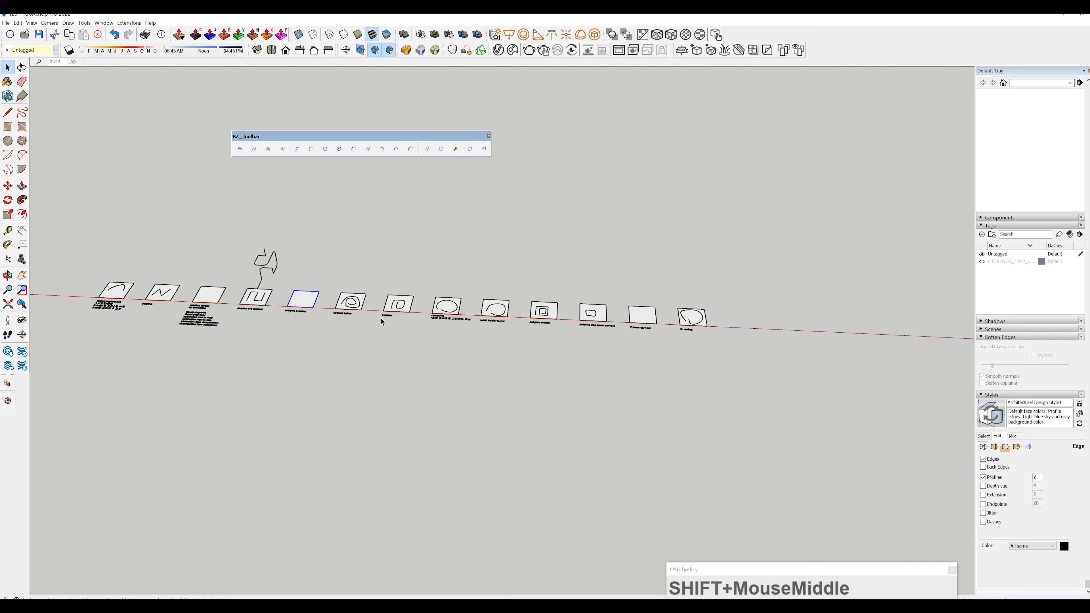
scroll(323, 305, down, 4)
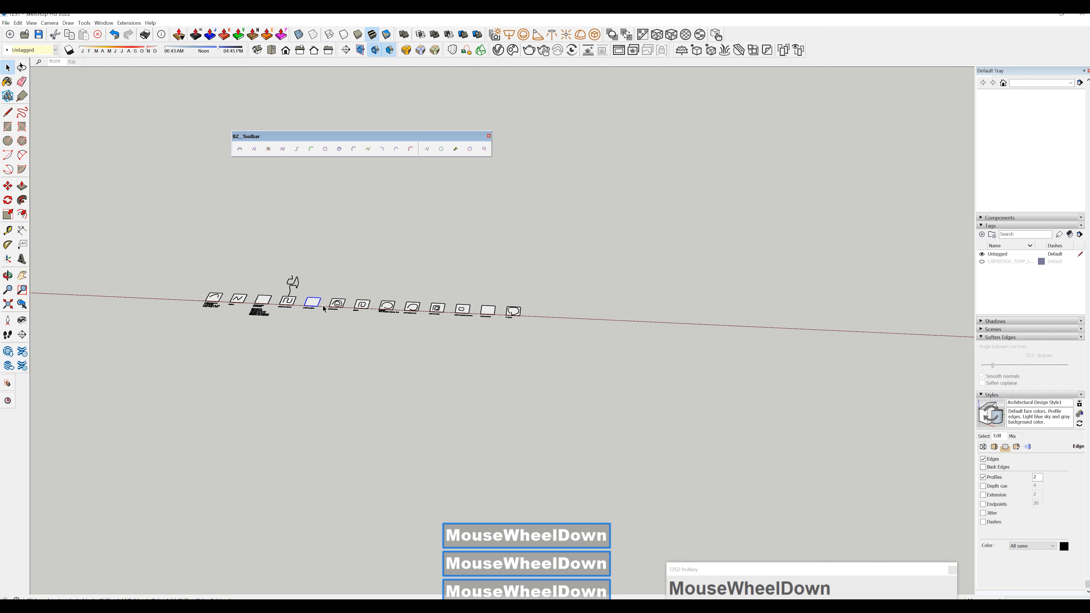
scroll(323, 306, up, 3)
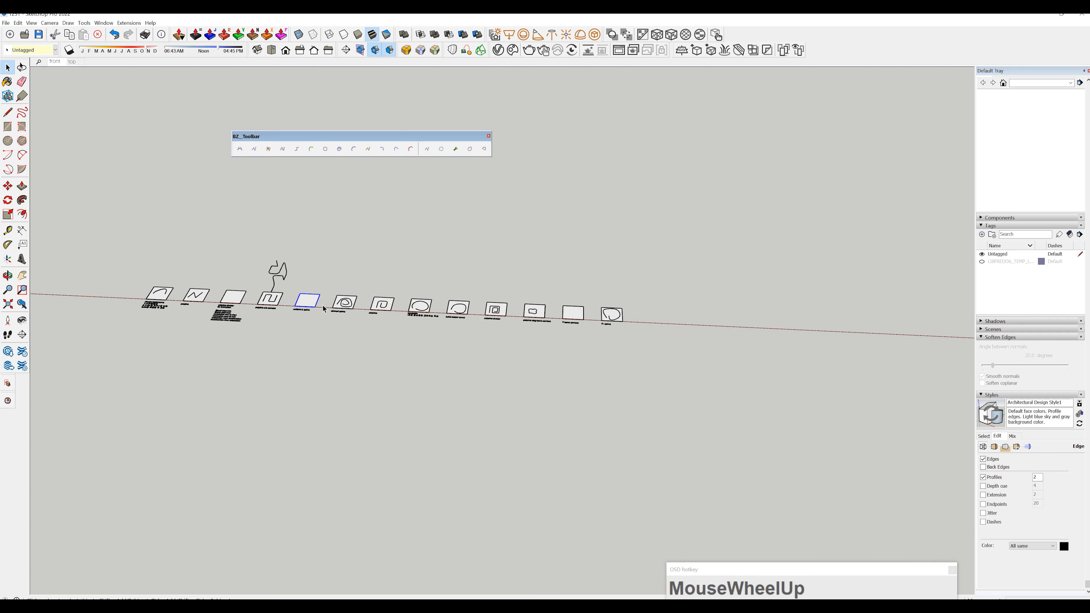
shift+middle_drag(324, 306, 417, 305)
scroll(421, 306, up, 2)
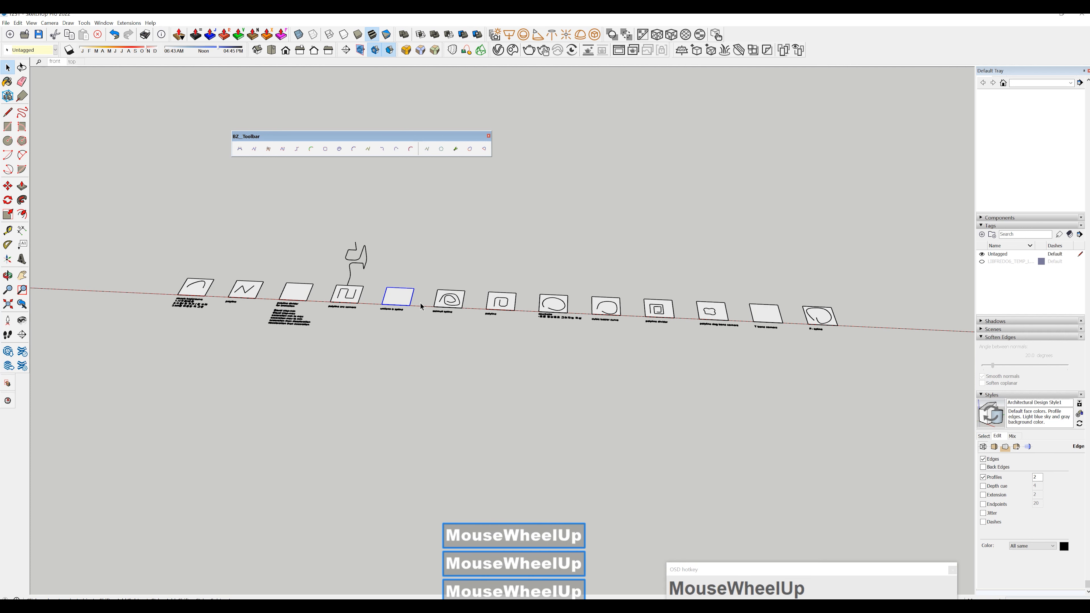